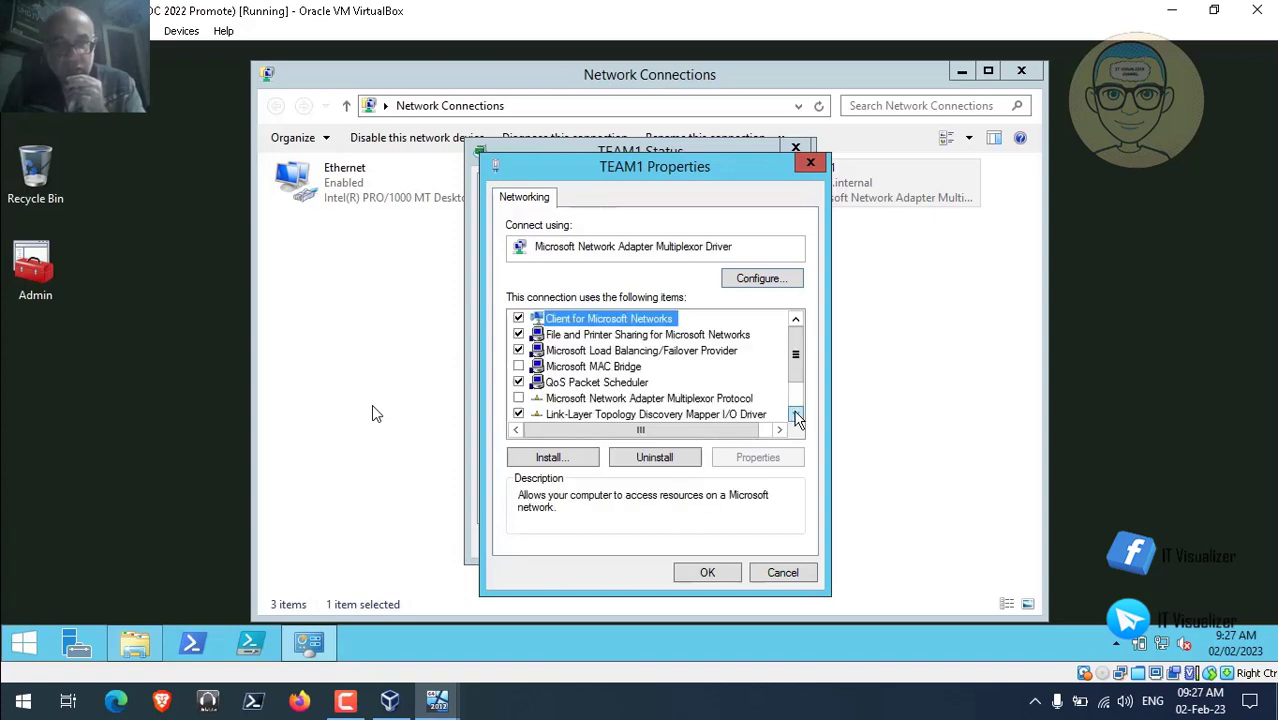
Keep TEAM1's IPv4 DNS servers at 192.168.1.8 and 192.168.1.7 and close the network windows.
left_click(795, 414)
left_click(795, 414)
left_click(795, 414)
left_click(714, 415)
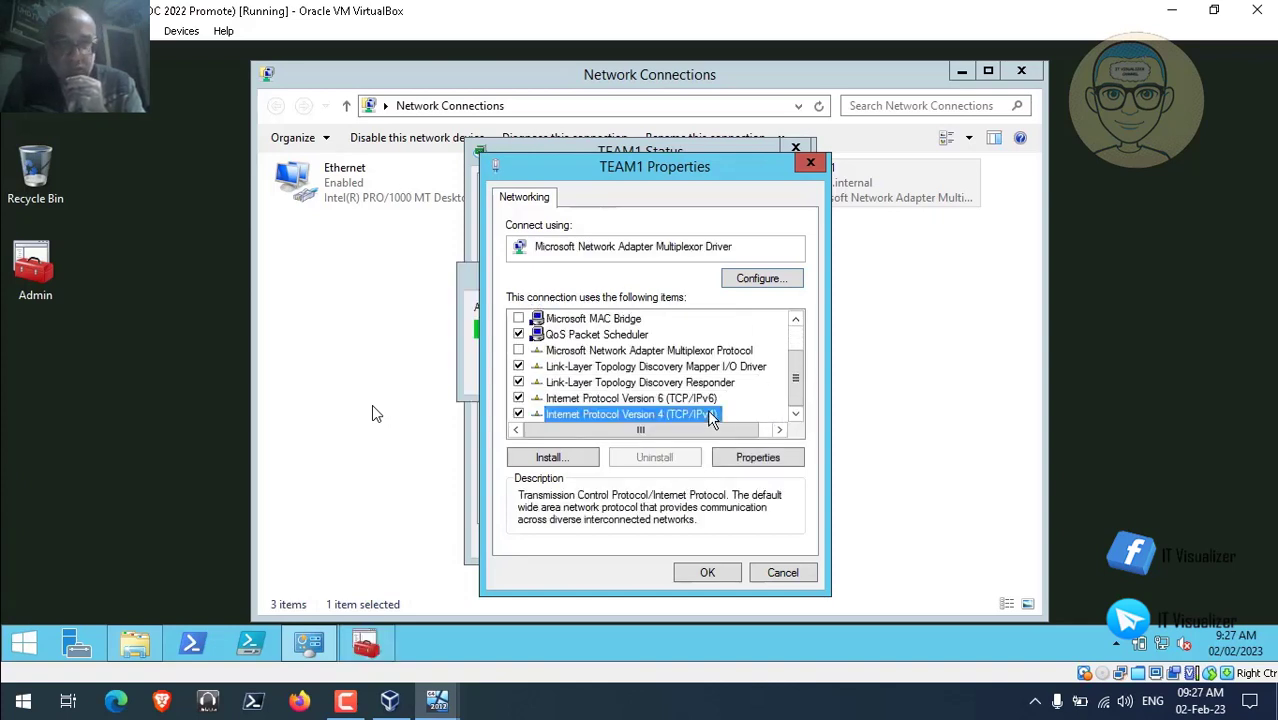
left_click(752, 460)
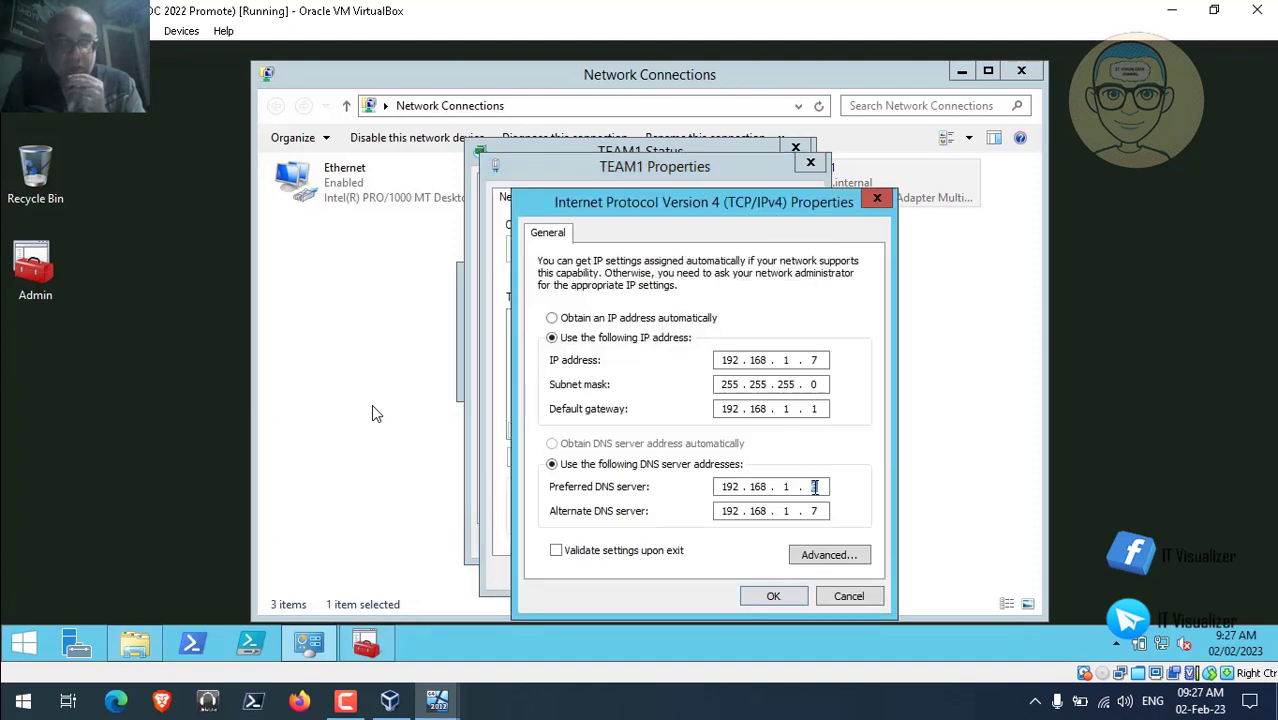
left_click(773, 595)
left_click(707, 572)
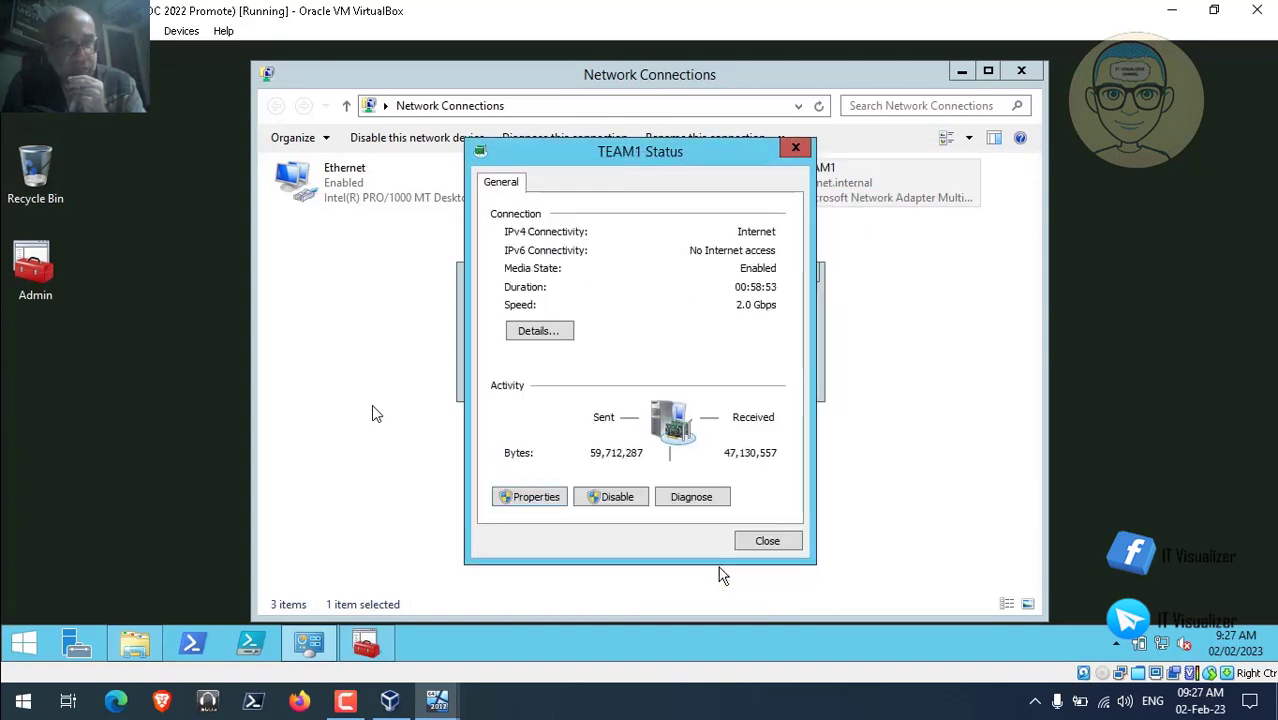
left_click(767, 541)
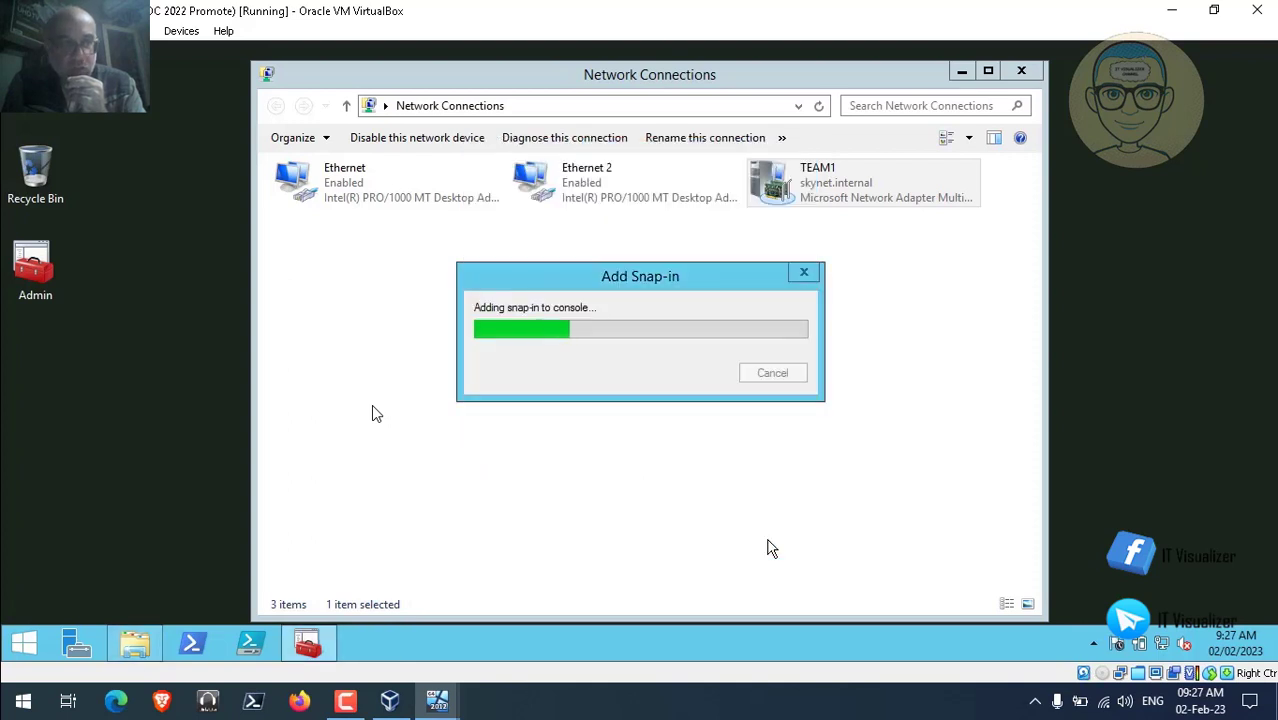
left_click(1020, 72)
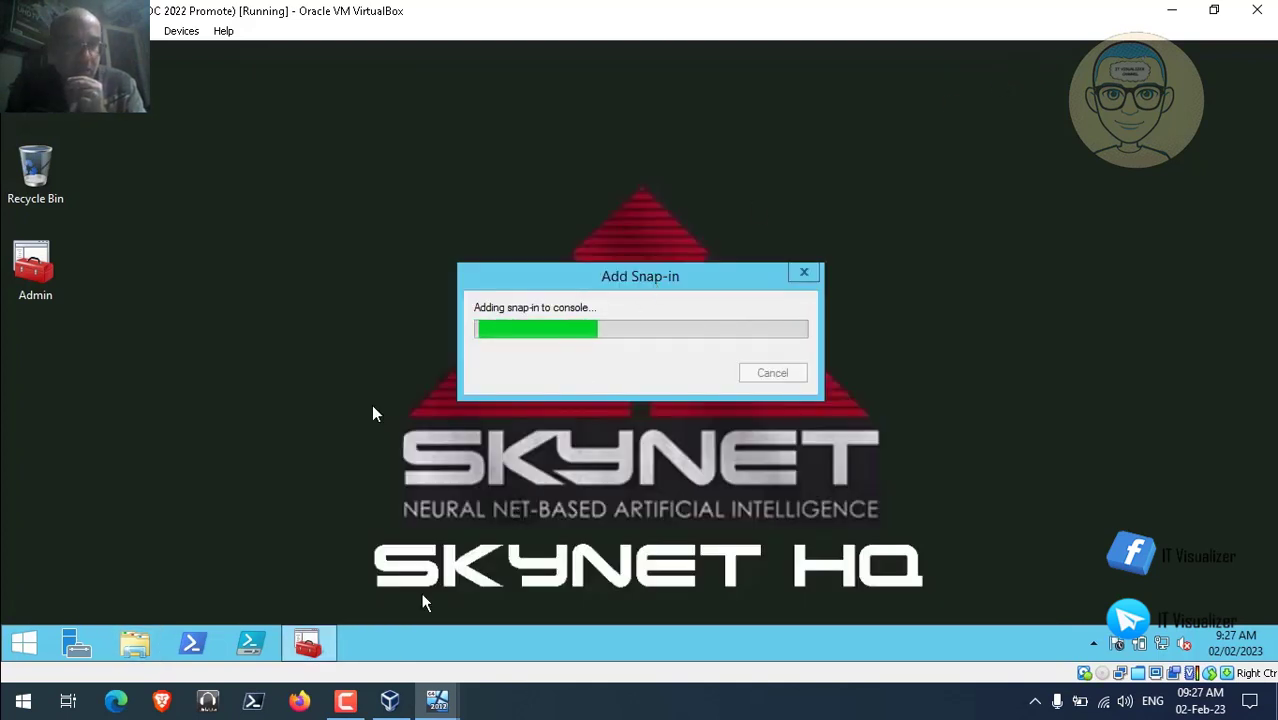
Open the Admin console, collapse the skynet.internal tree and expand the DNS server node.
left_click(345, 703)
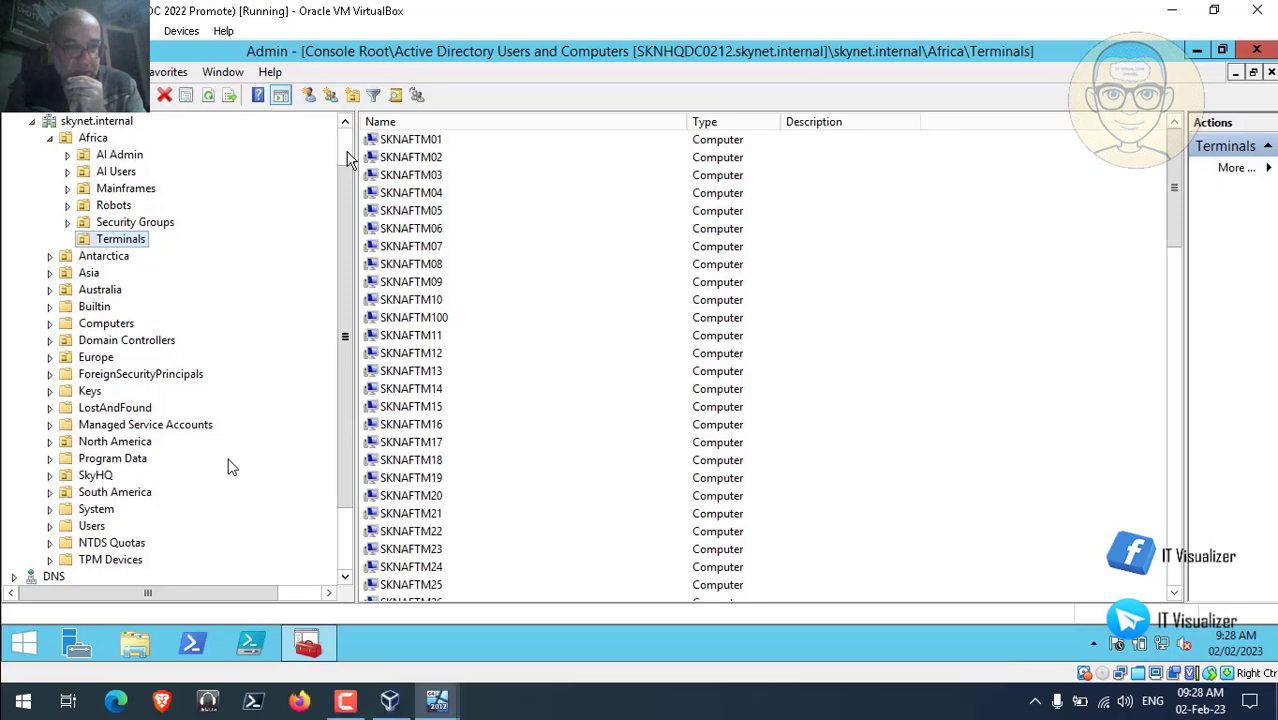
scroll(343, 152, "up", 1)
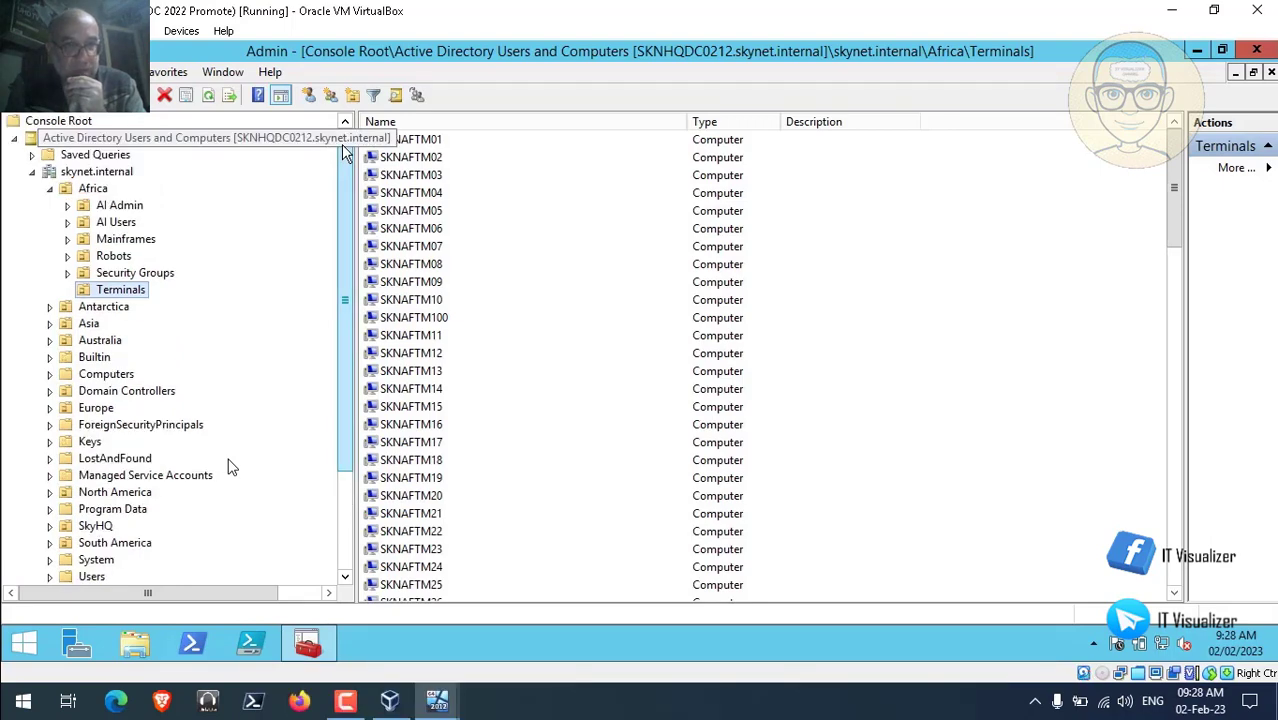
left_click(31, 171)
left_click(13, 188)
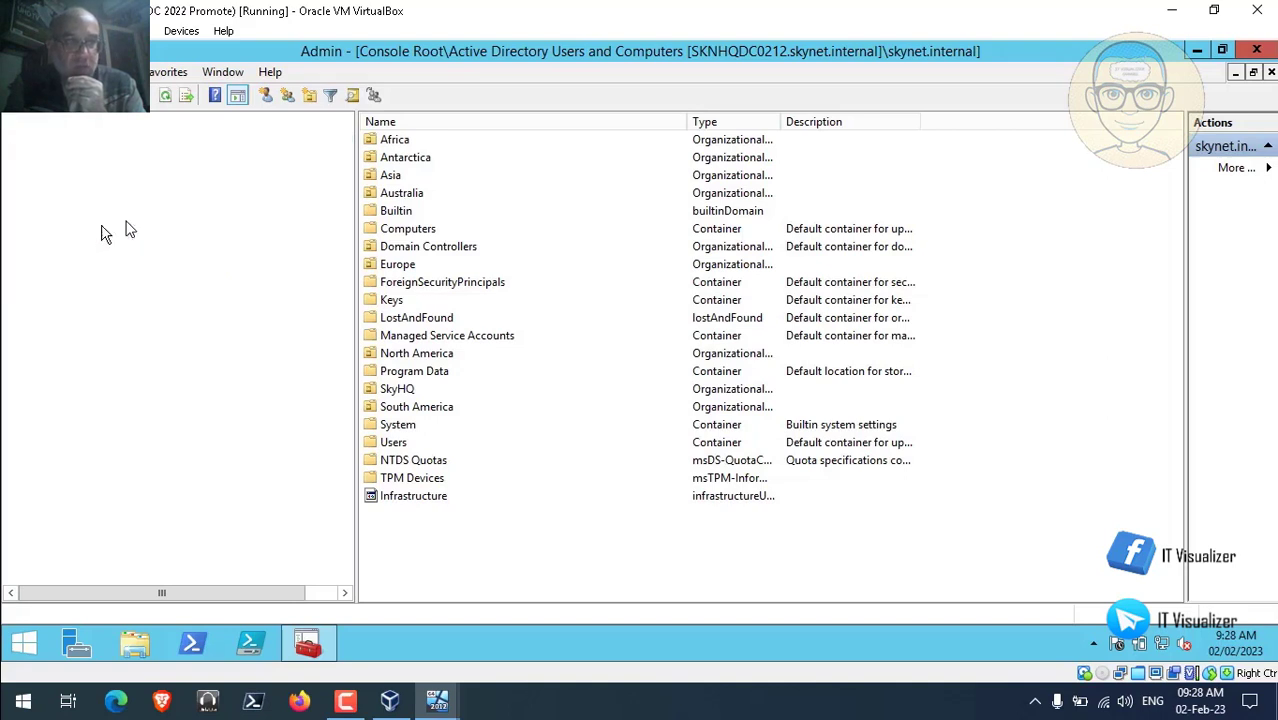
In SKNHQDC0212's DNS properties, move forwarder 8.8.8.8 above 192.168.1.1 and apply.
right_click(100, 205)
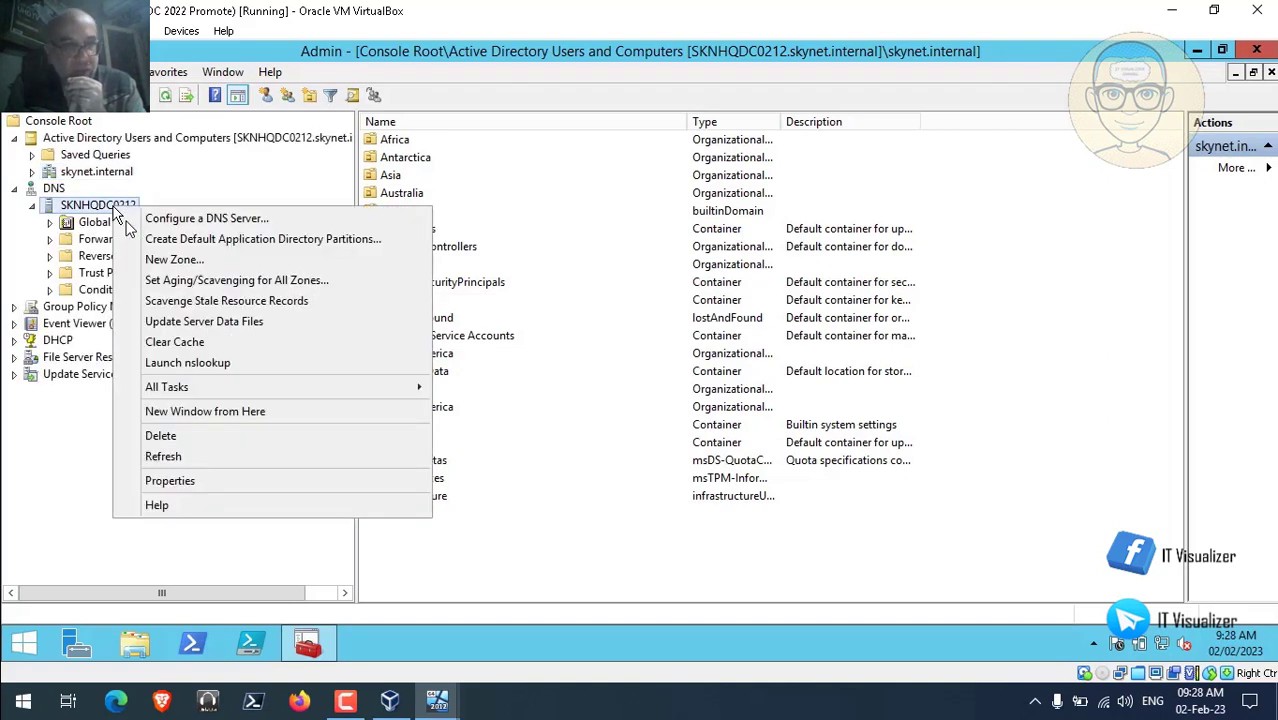
left_click(205, 481)
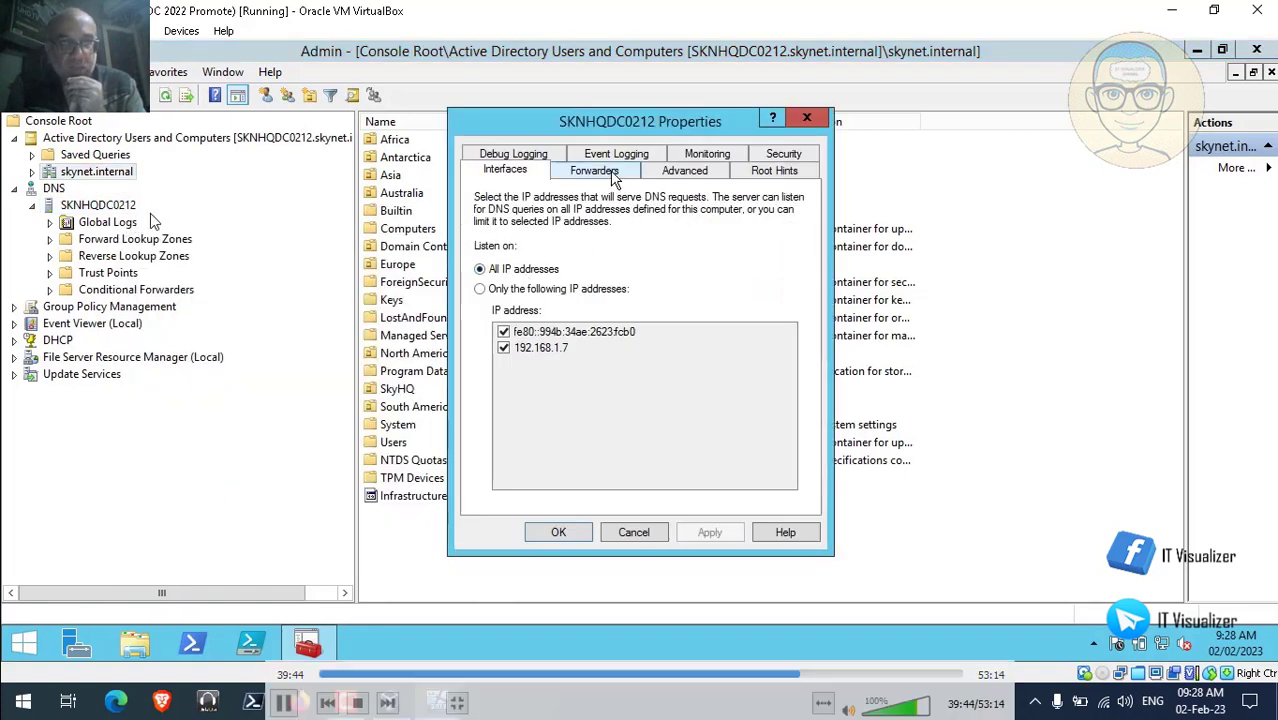
left_click(600, 171)
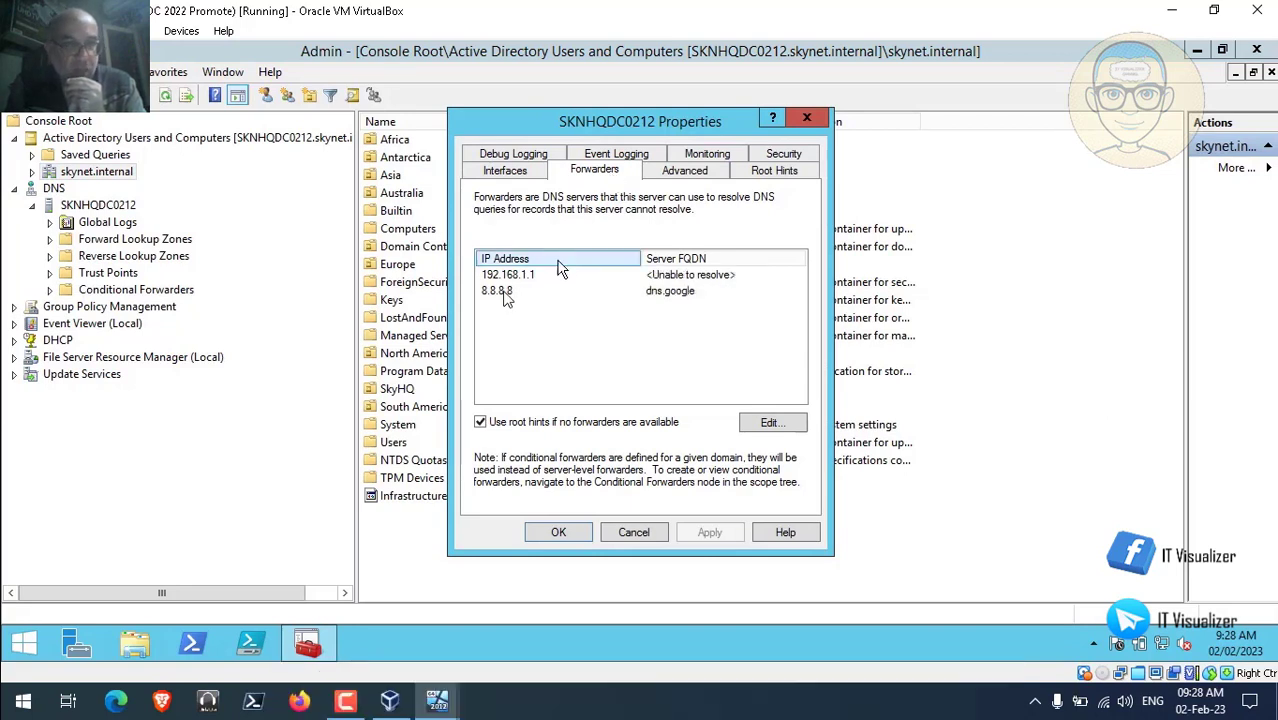
left_click(770, 424)
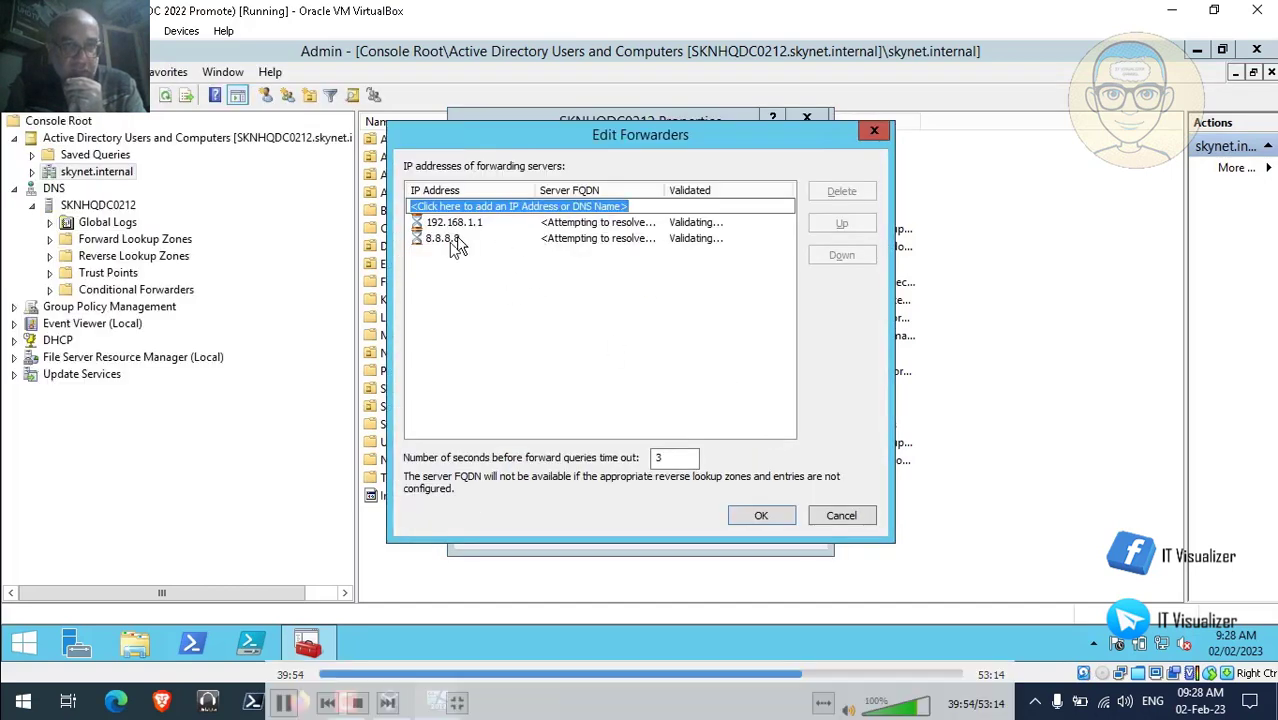
left_click(450, 240)
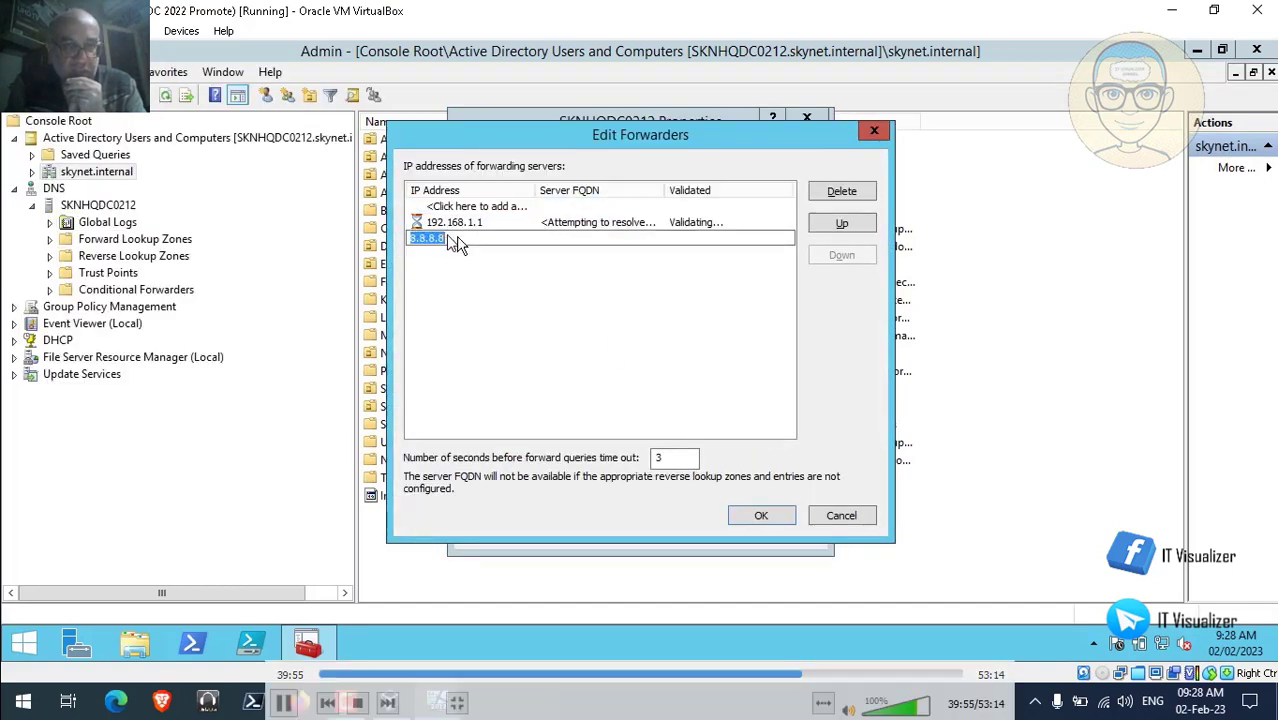
left_click(841, 224)
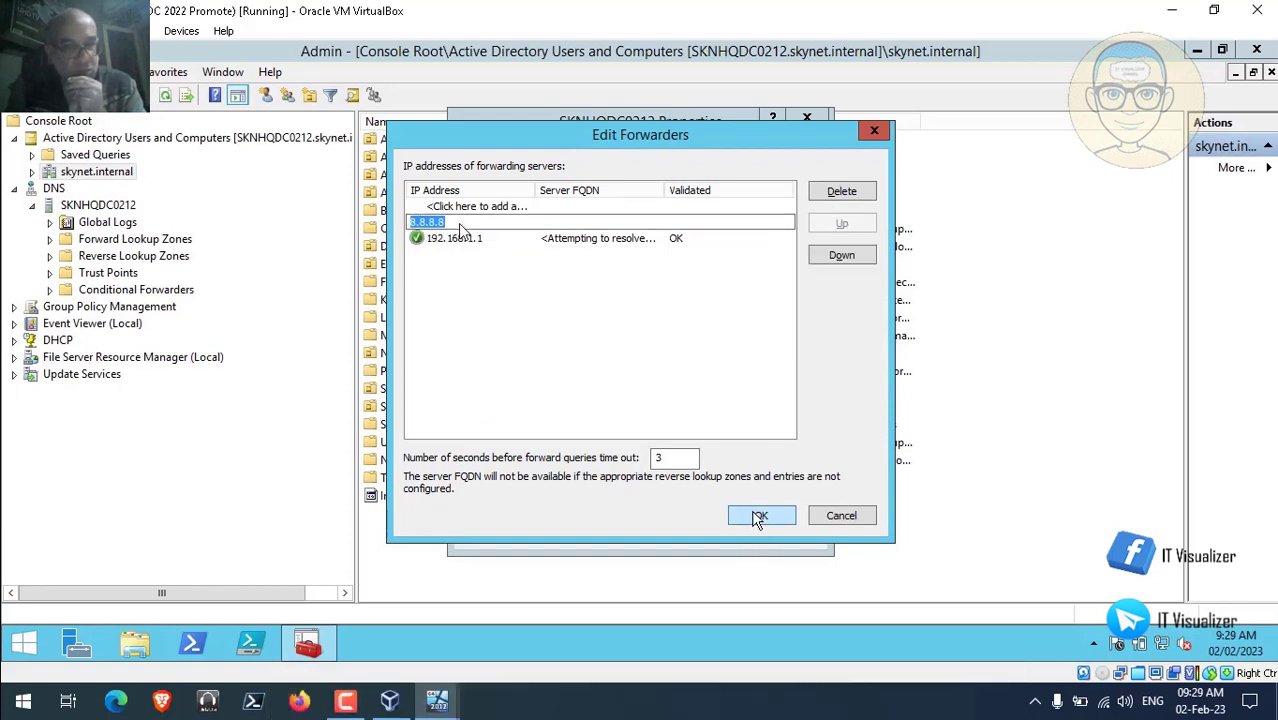
left_click(760, 516)
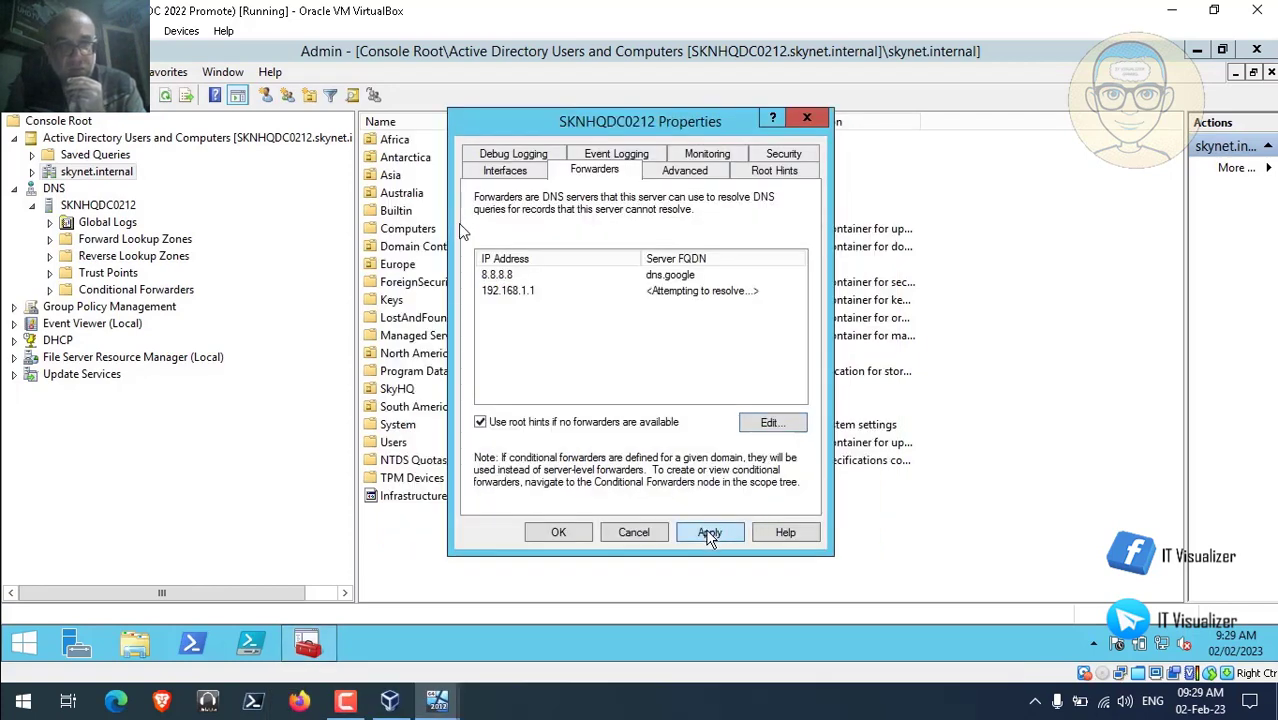
left_click(709, 533)
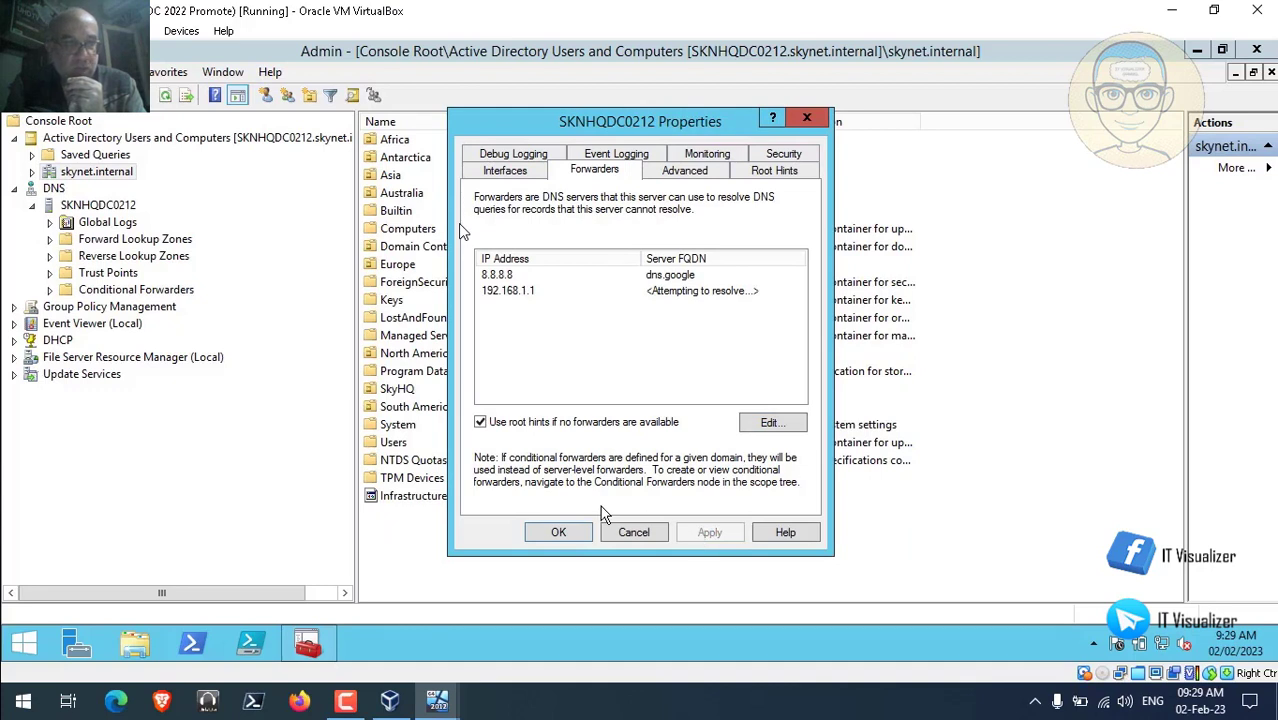
left_click(566, 532)
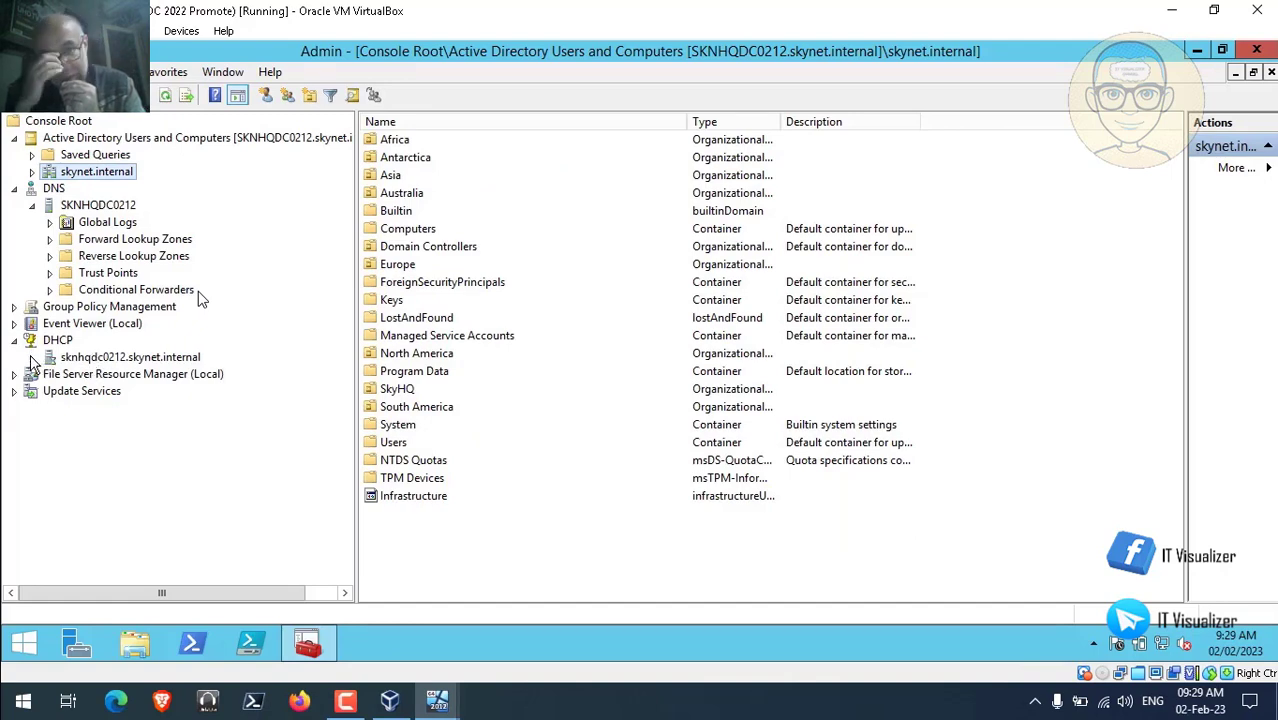
Open the 006 DNS Servers option of the Skynet Range DHCP scope.
left_click(31, 357)
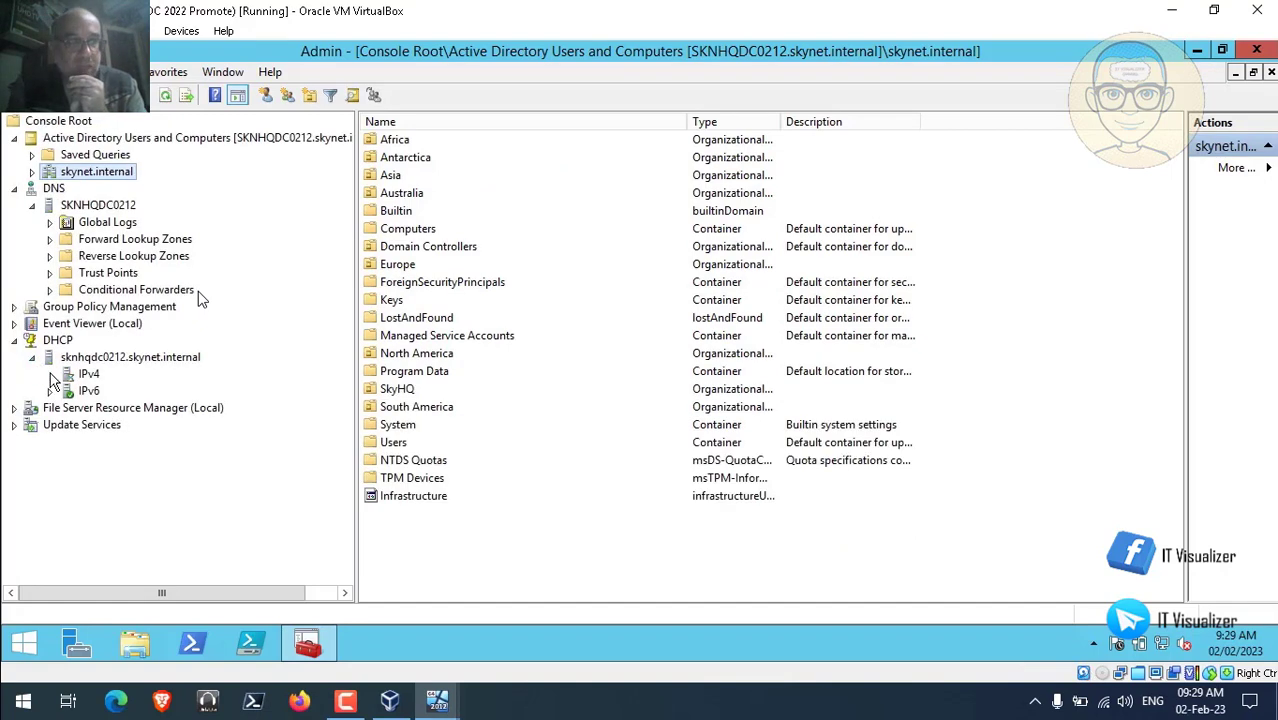
left_click(50, 374)
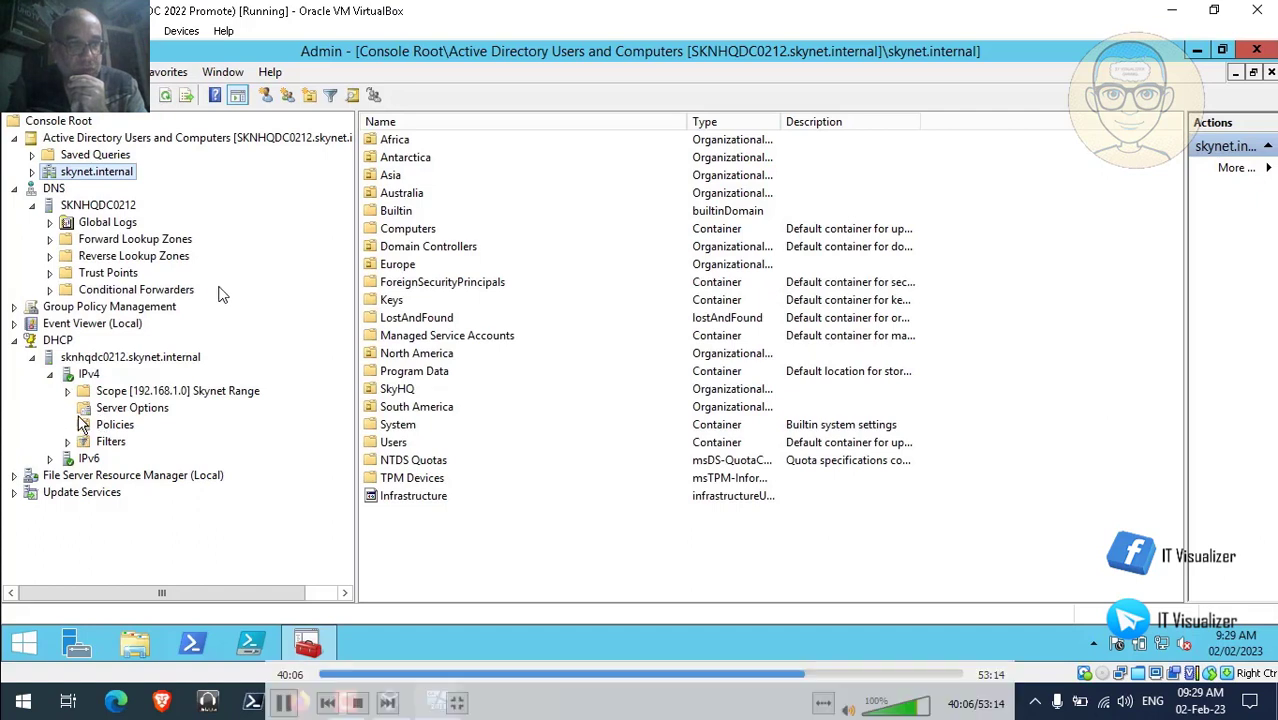
left_click(67, 391)
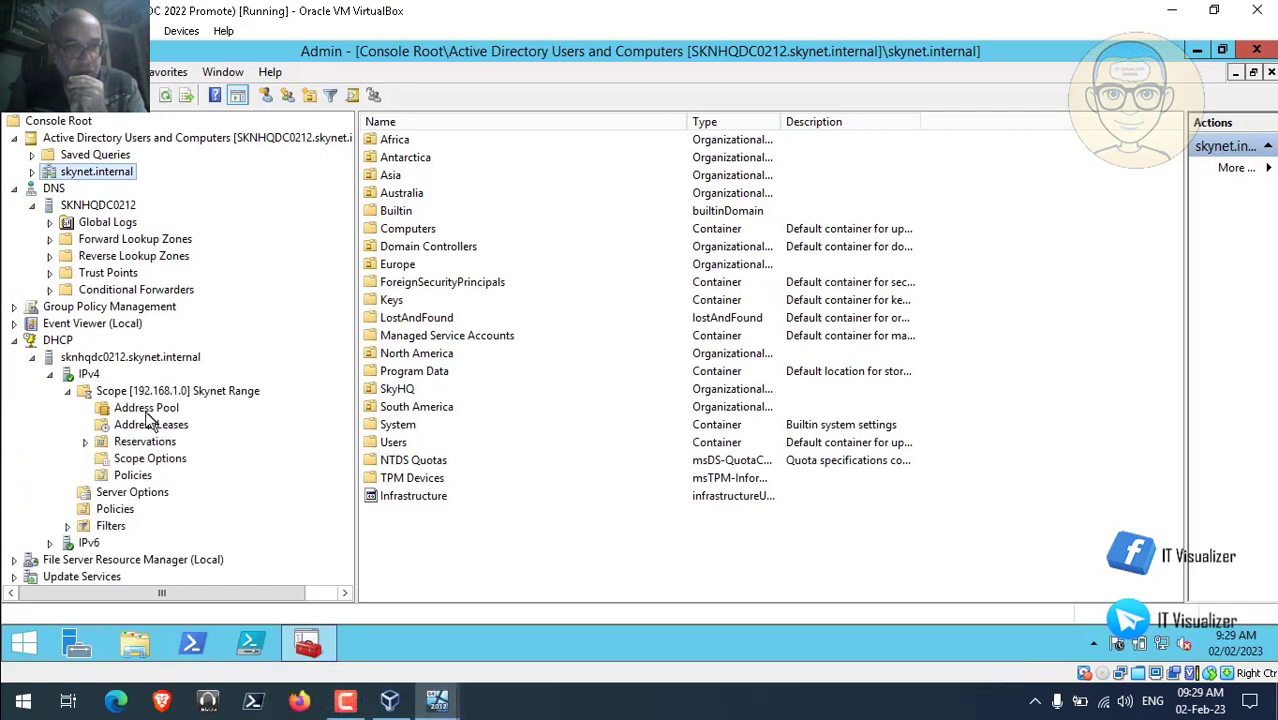
left_click(164, 462)
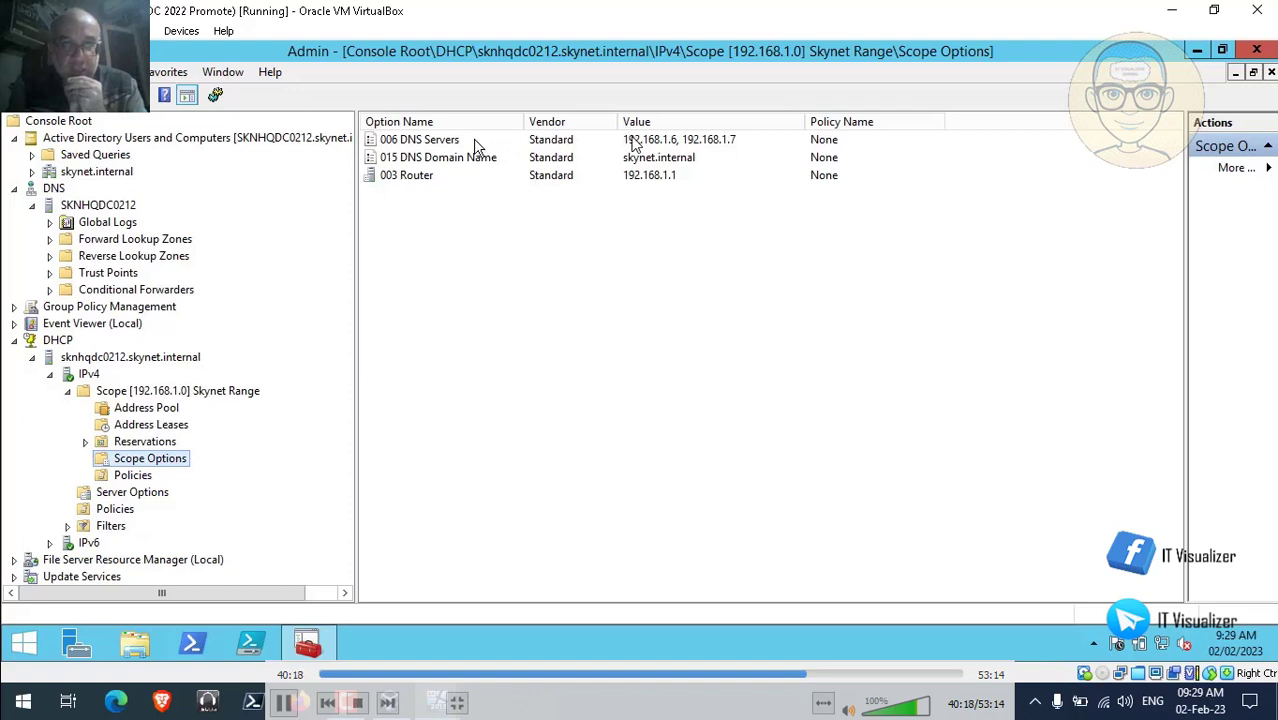
double_click(453, 145)
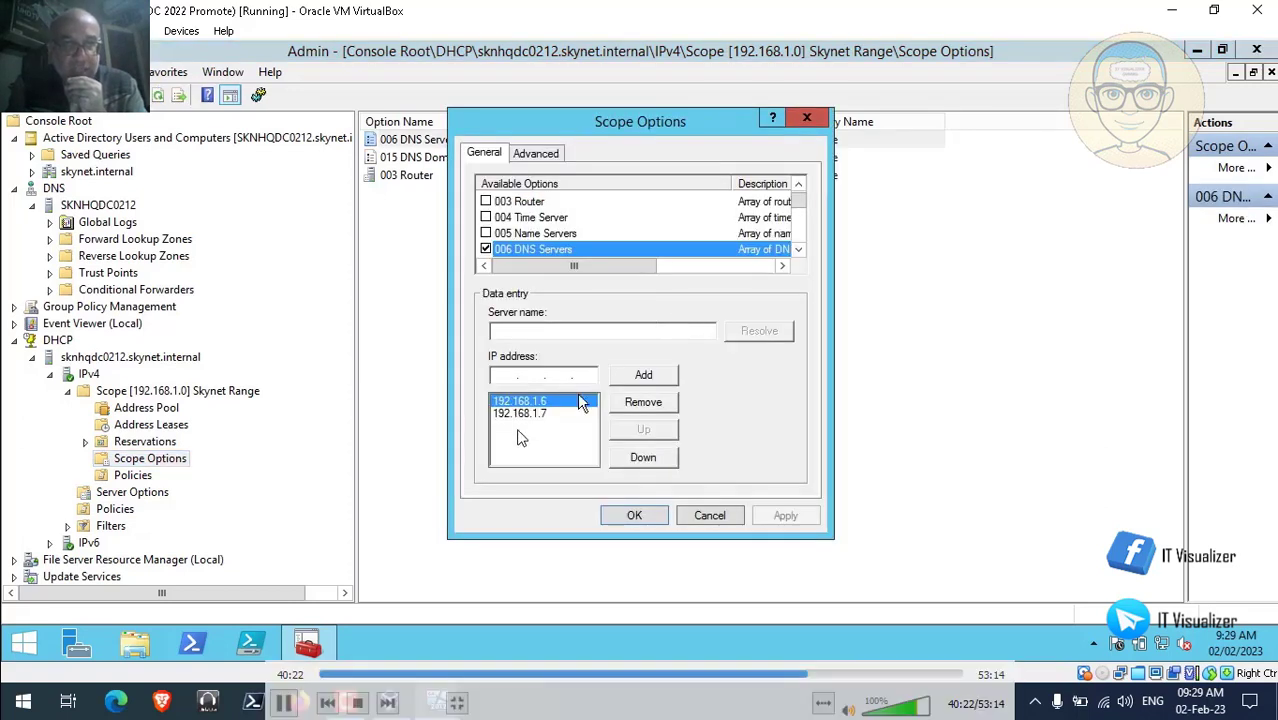
Replace DNS server 192.168.1.6 with 192.168.1.8, put it above 192.168.1.7, and apply.
left_click(645, 406)
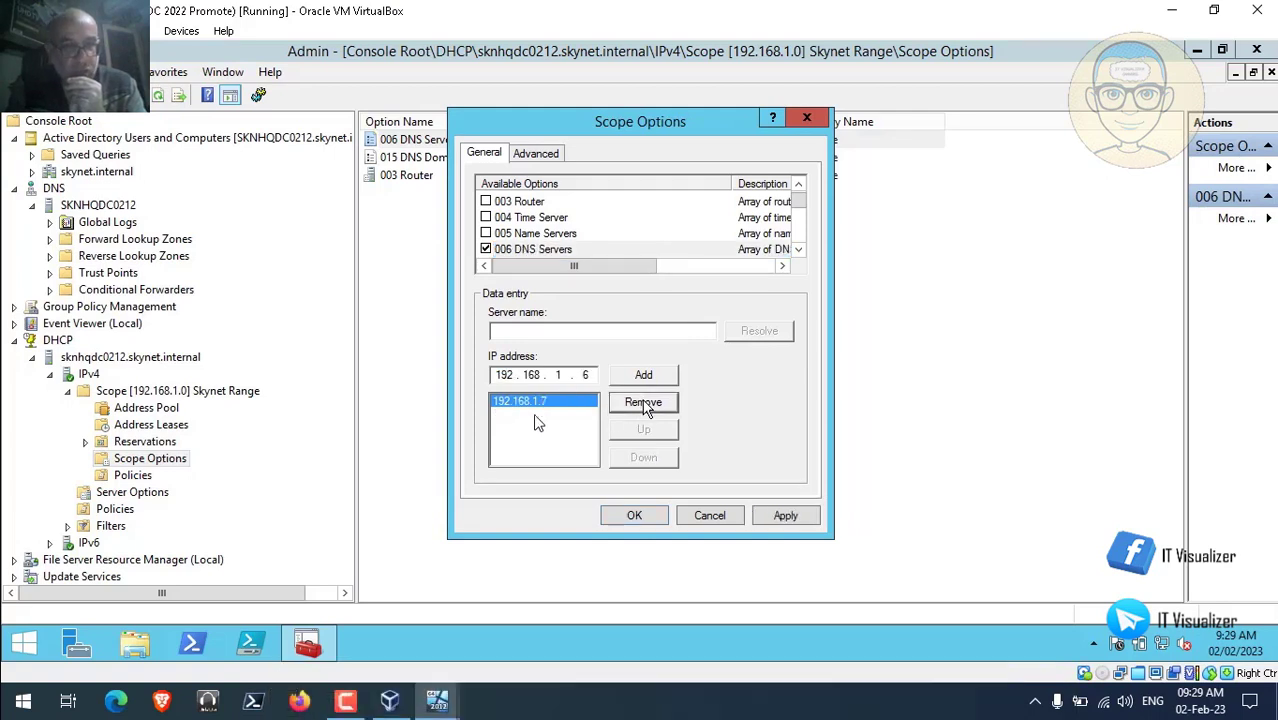
double_click(588, 375)
type("8")
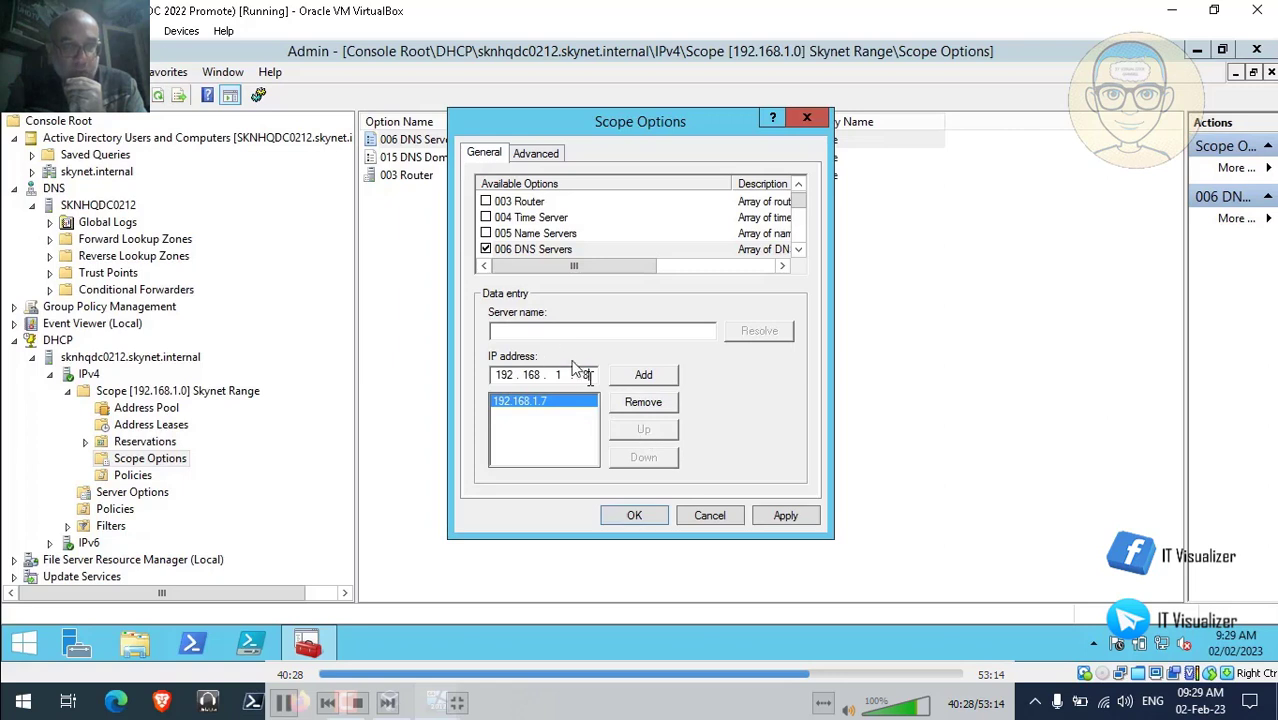
left_click(650, 376)
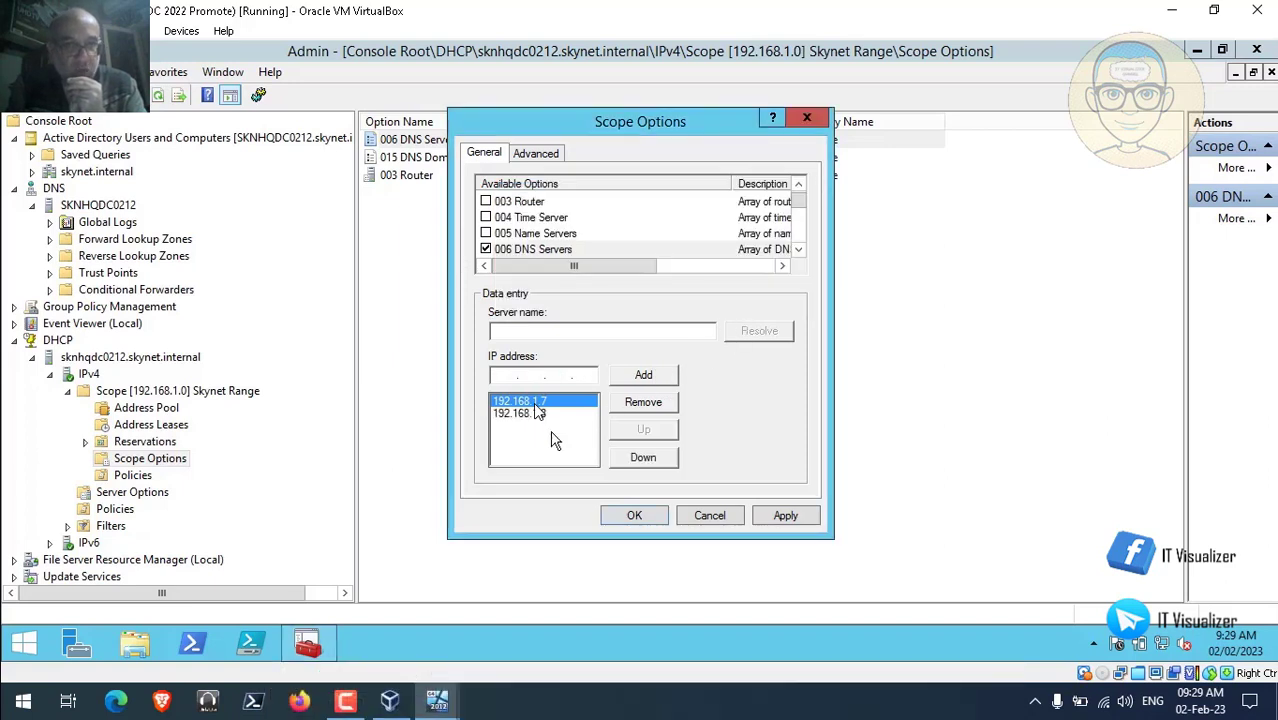
left_click(540, 414)
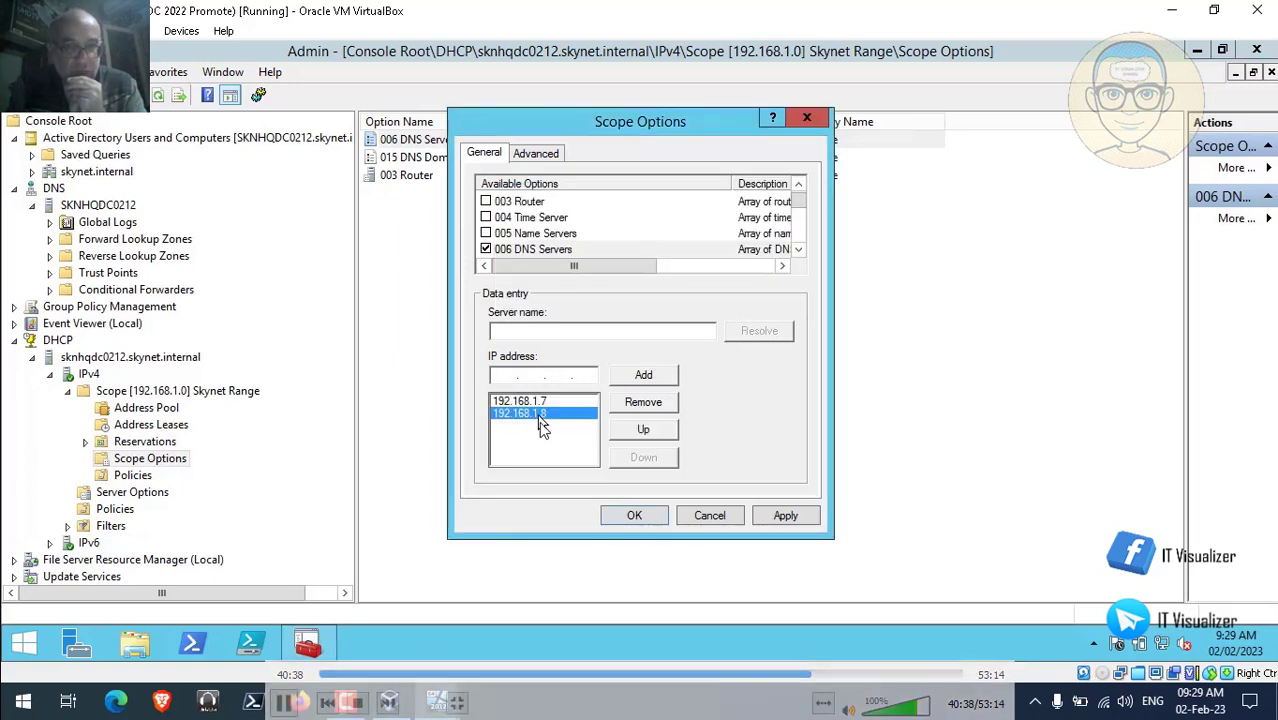
left_click(649, 437)
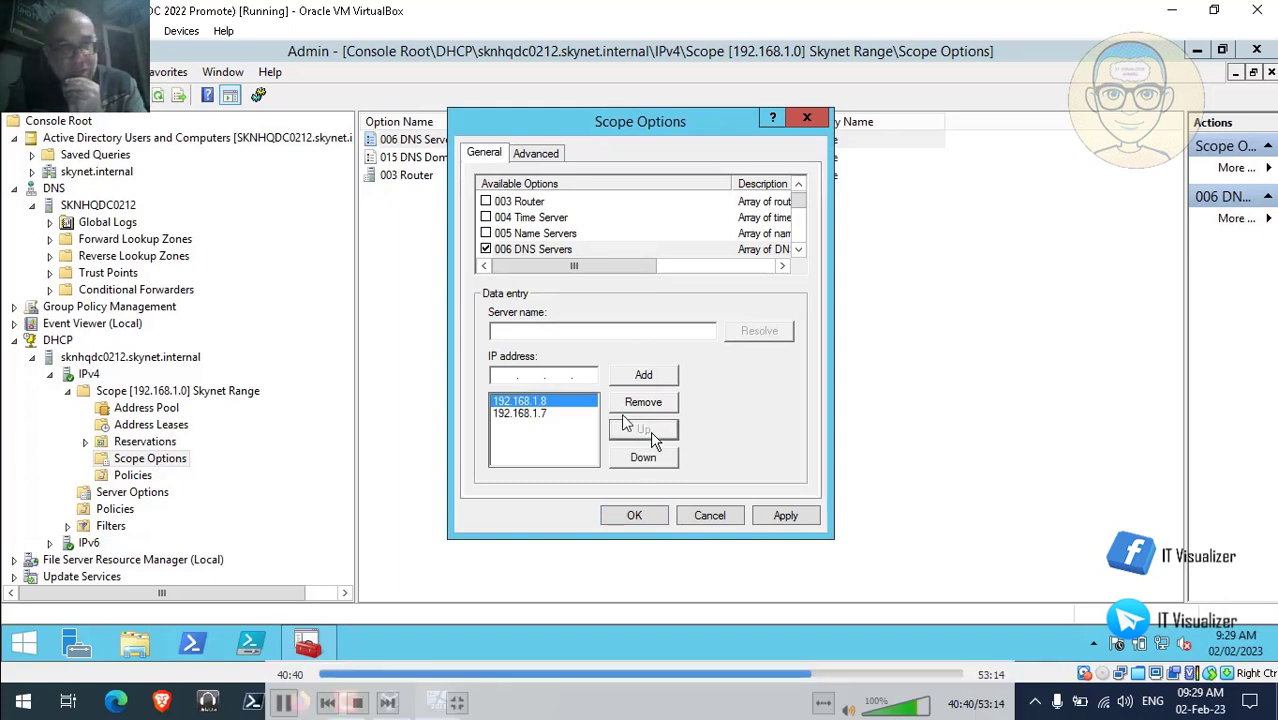
left_click(786, 516)
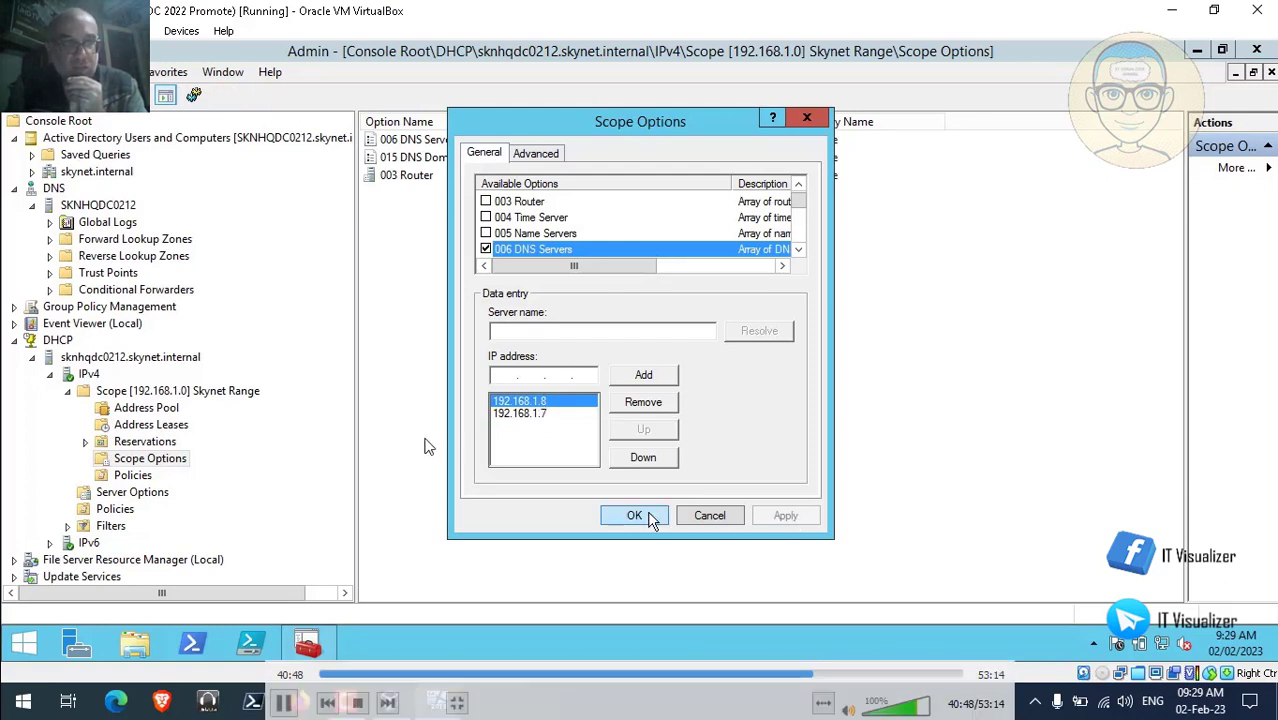
double_click(278, 377)
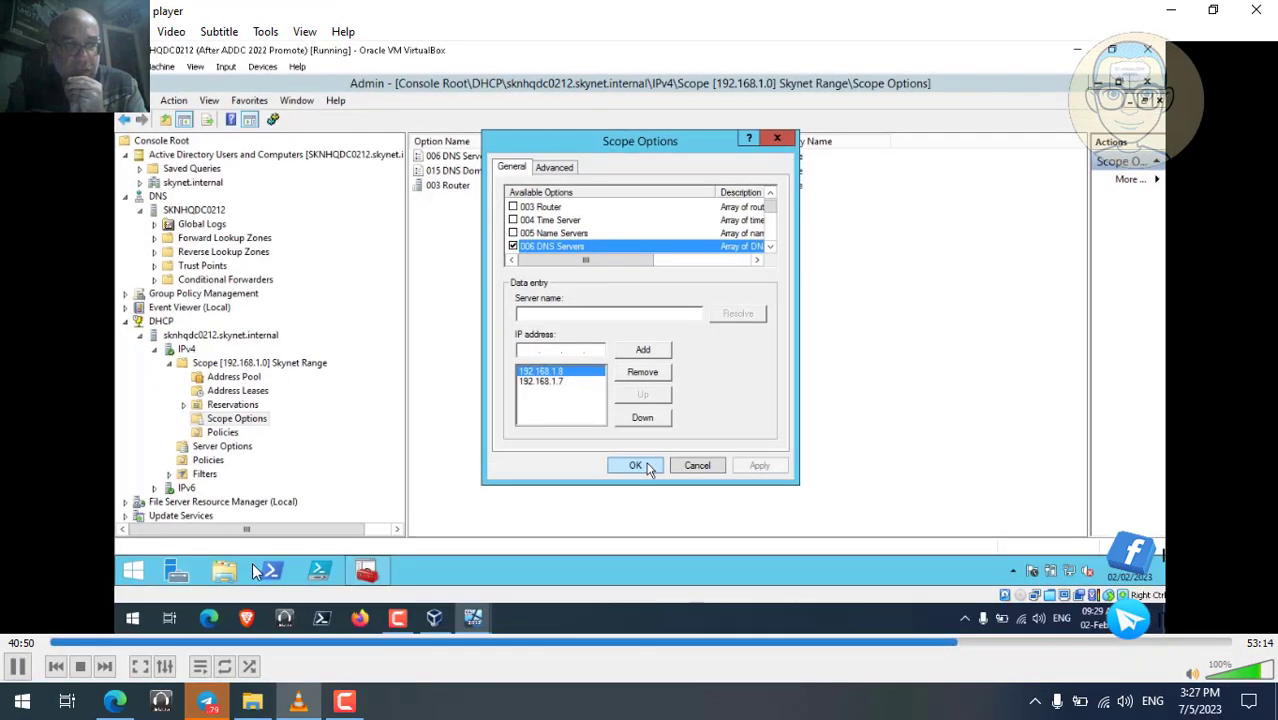
Pause VLC playback at 40:51 and minimize the player to show the desktop.
key("space")
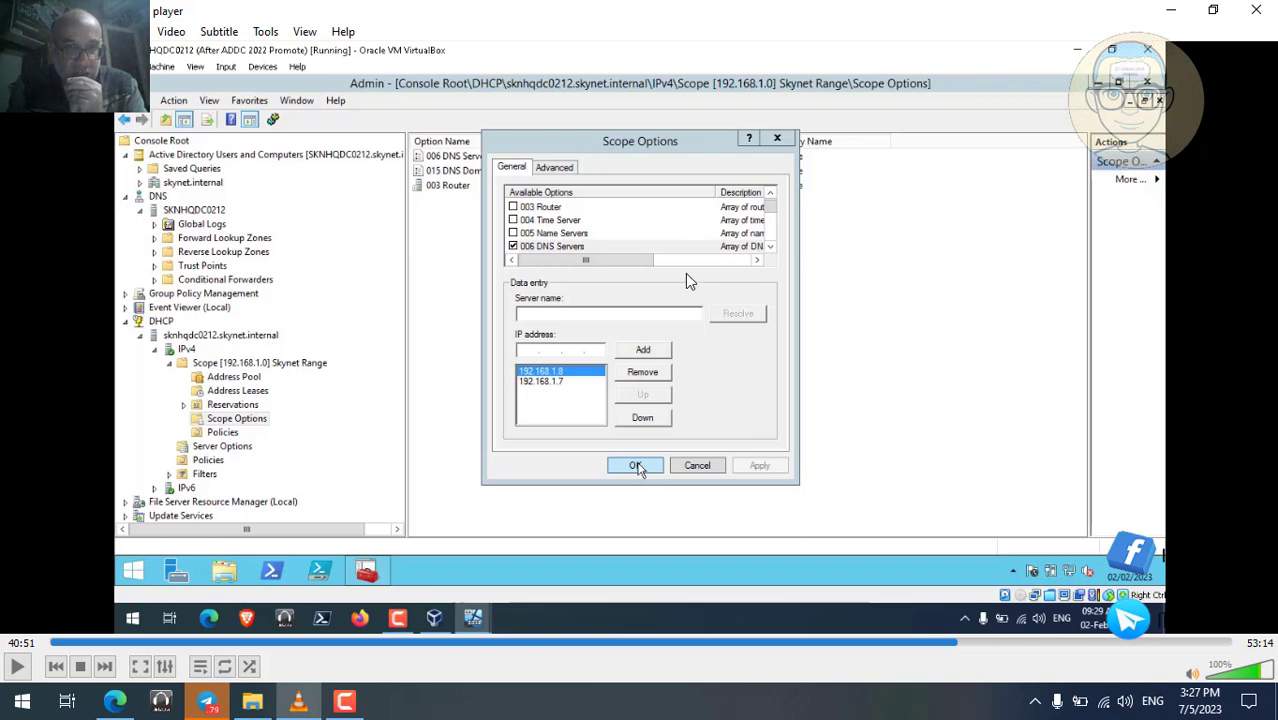
left_click(1171, 10)
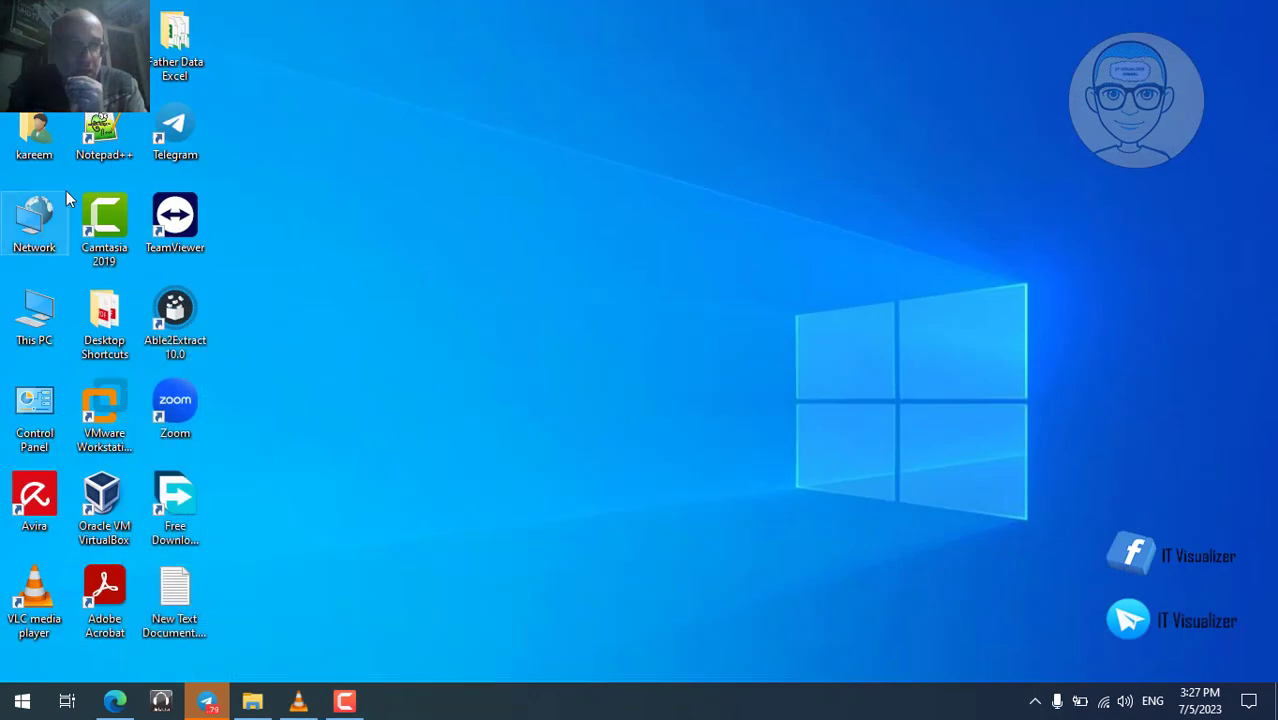
Browse to This PC > Local Disk (D:) > Scripts and open DeployDHCP.ps1 in Notepad++.
double_click(50, 315)
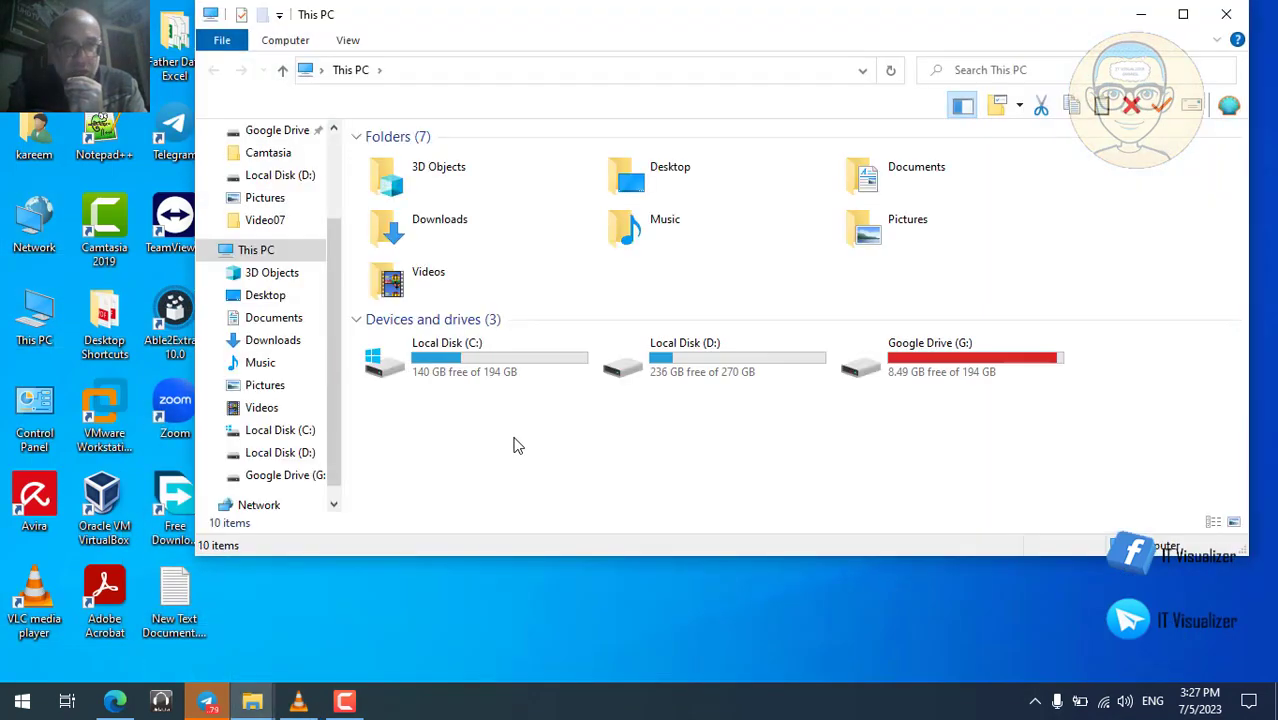
double_click(630, 375)
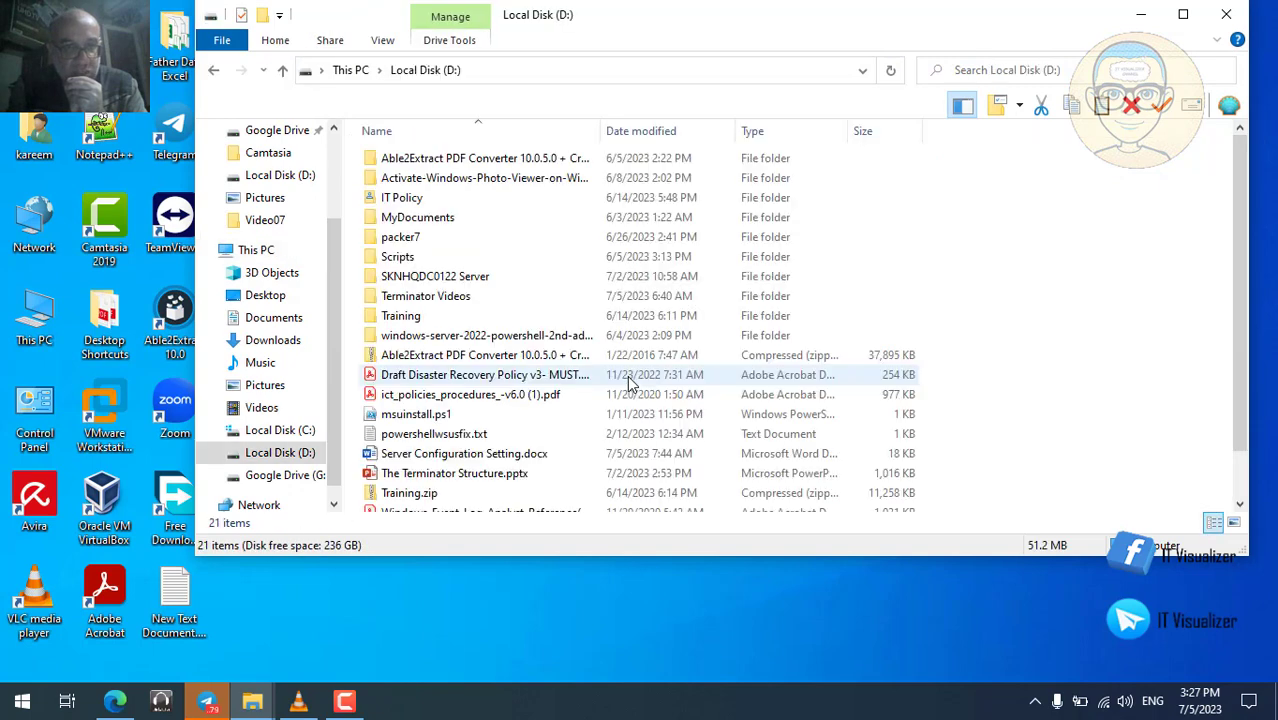
double_click(403, 262)
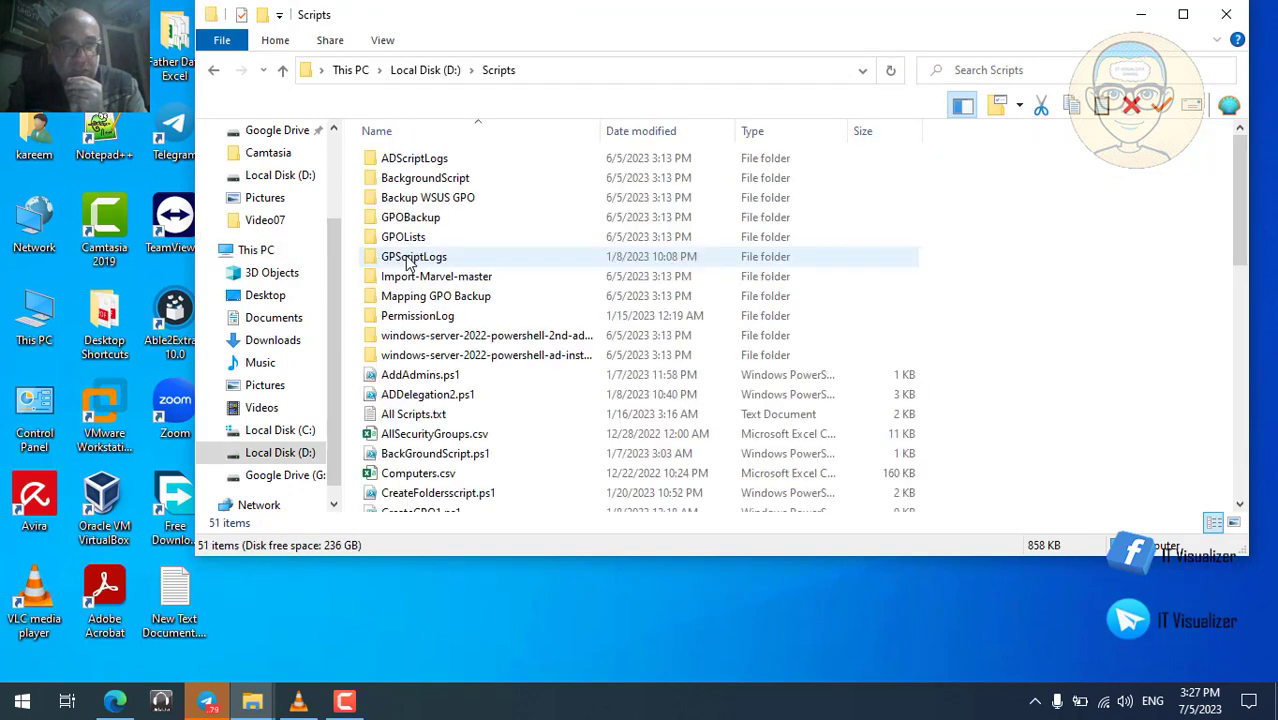
left_click(1240, 476)
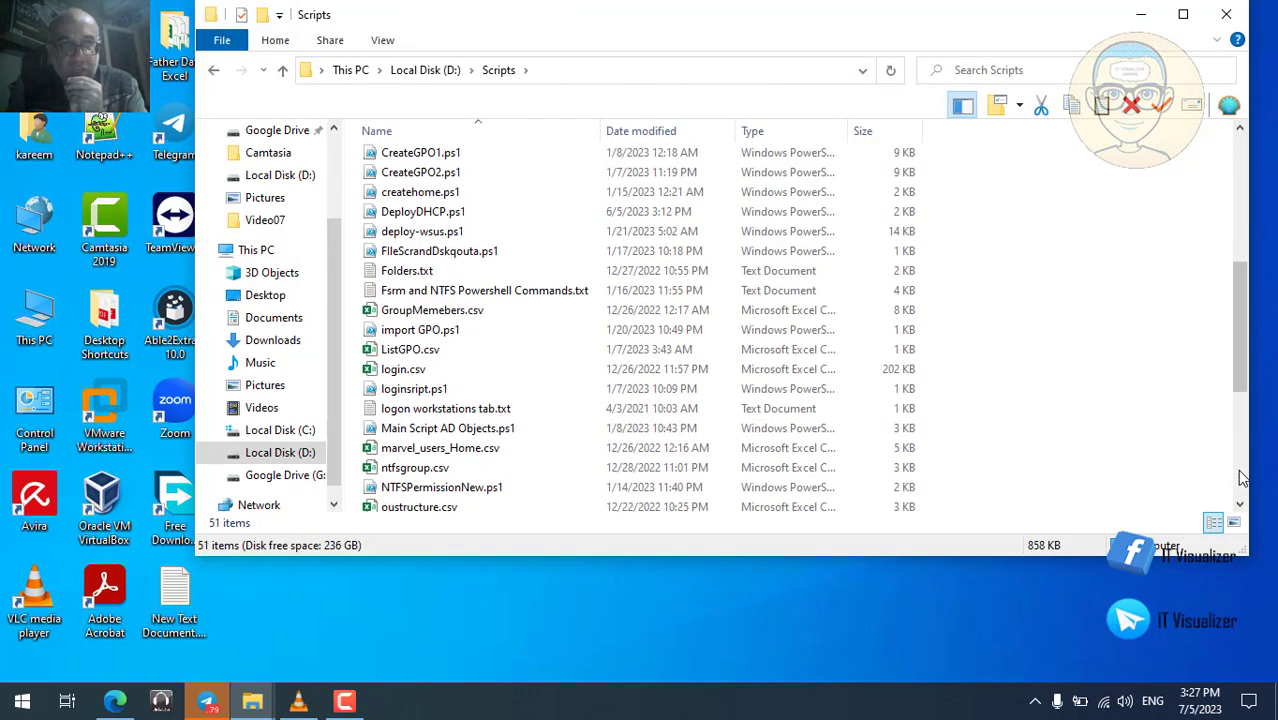
left_click(420, 214)
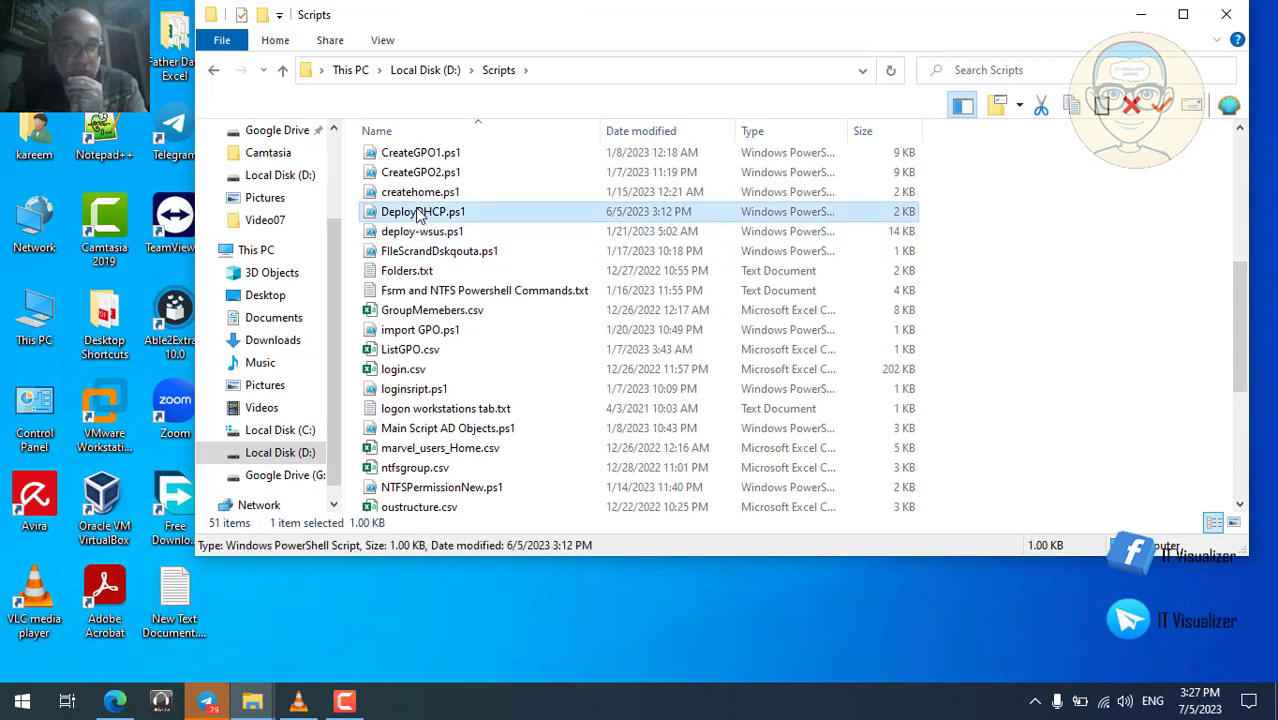
right_click(420, 214)
left_click(484, 287)
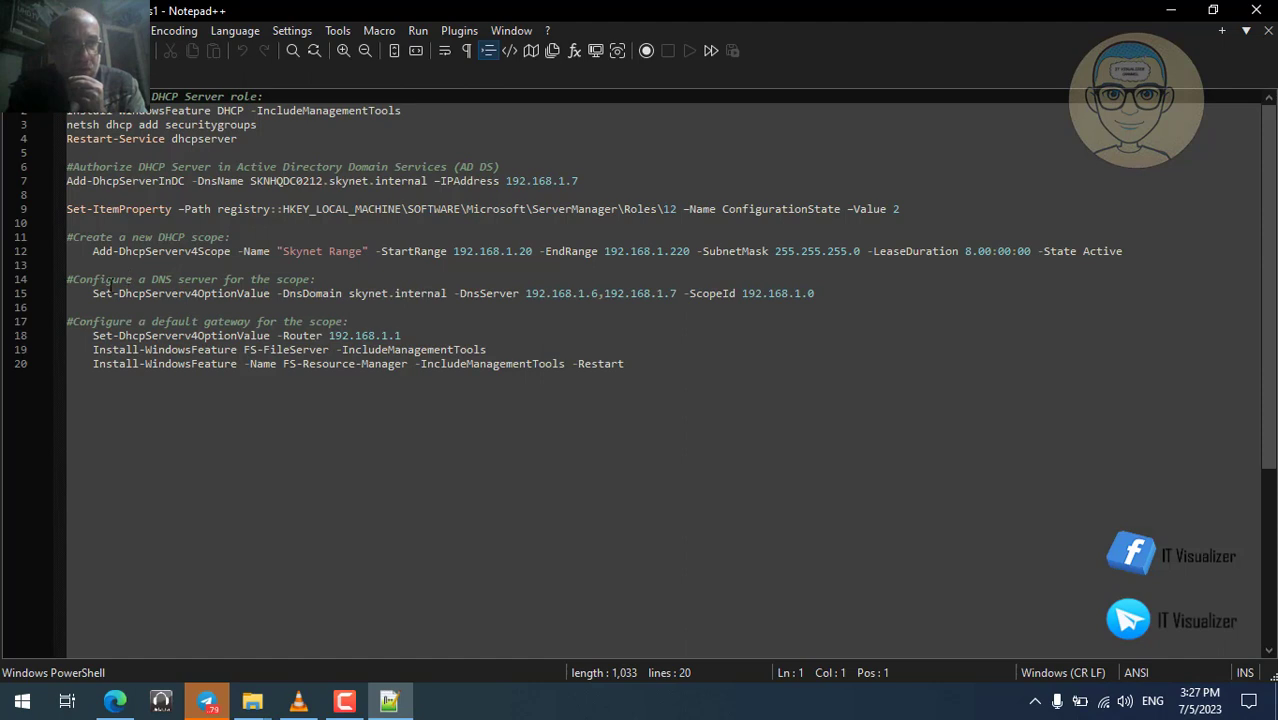
Place the cursor on line 15 right after 192.168.1.6, then bring up the Start menu.
left_click(99, 292)
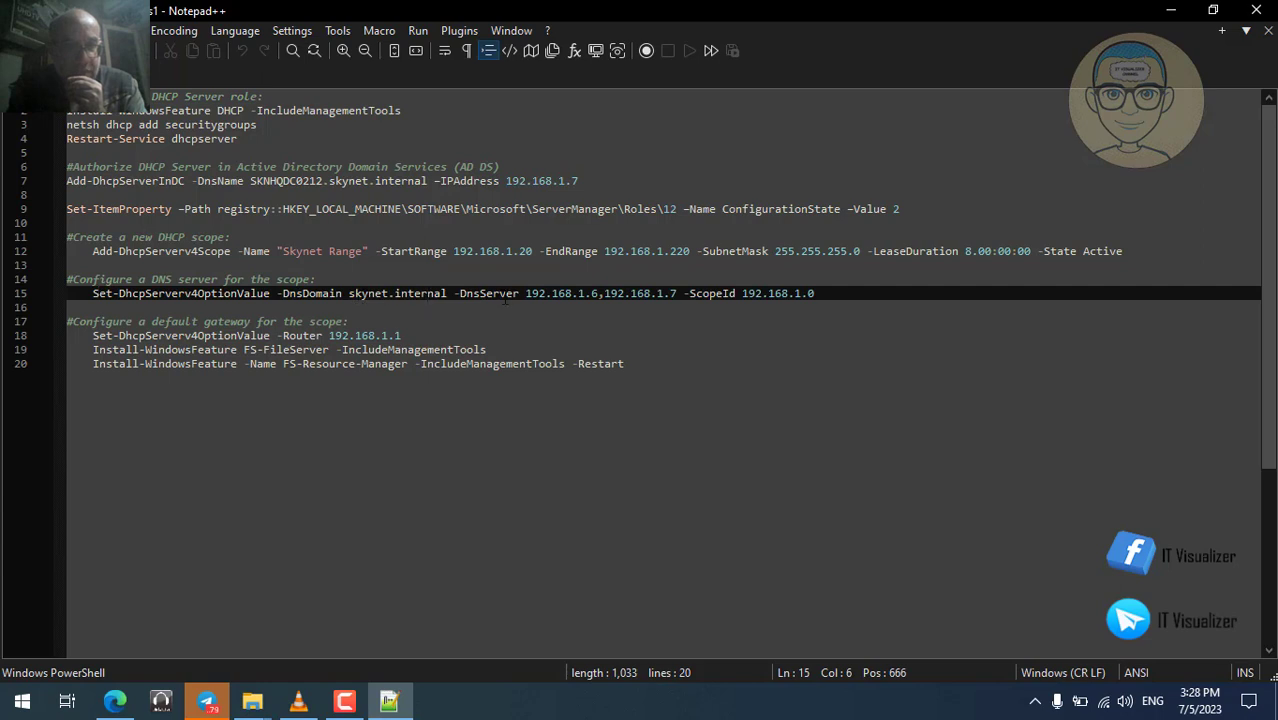
left_click(598, 293)
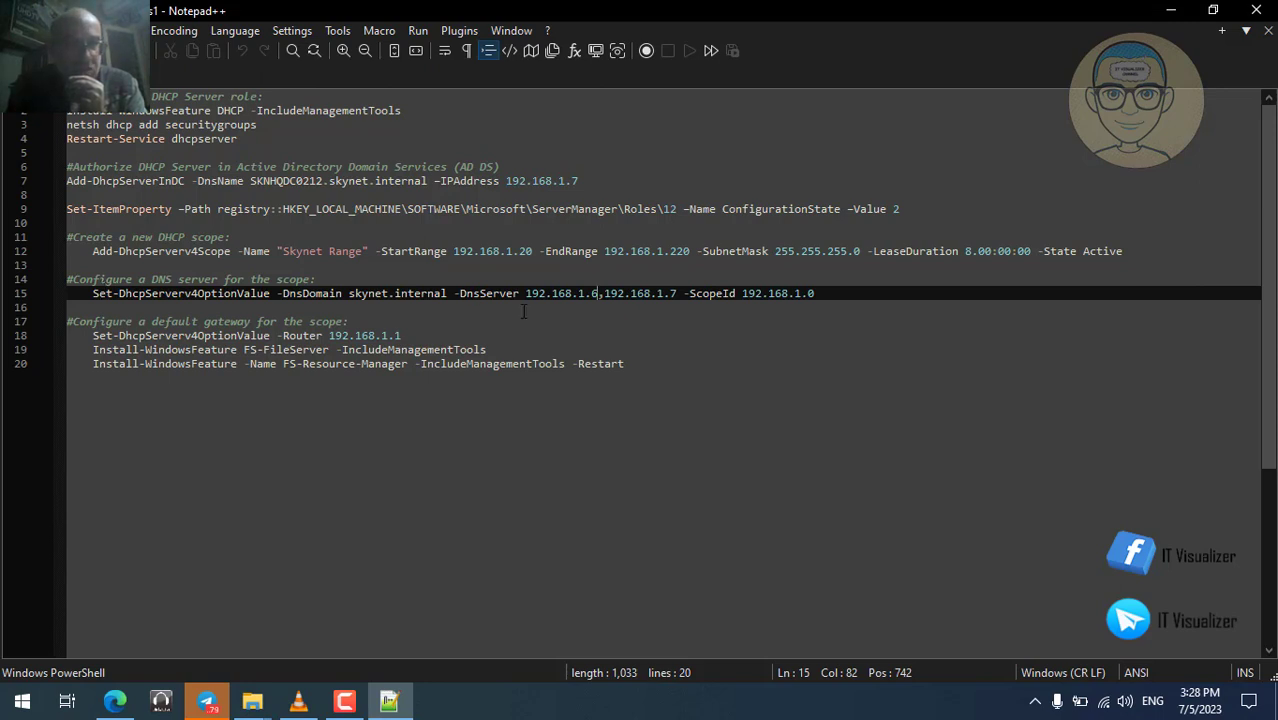
left_click(22, 701)
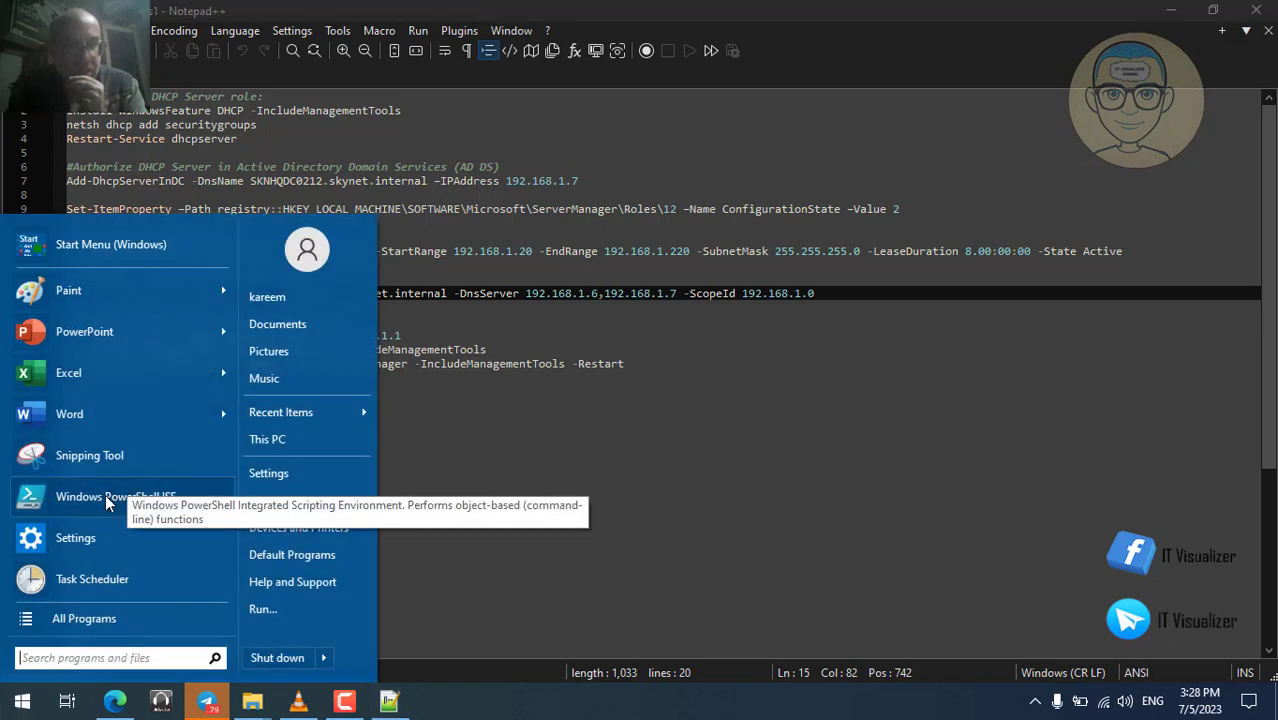
Launch Windows PowerShell ISE from the Start menu and close it again.
left_click(105, 494)
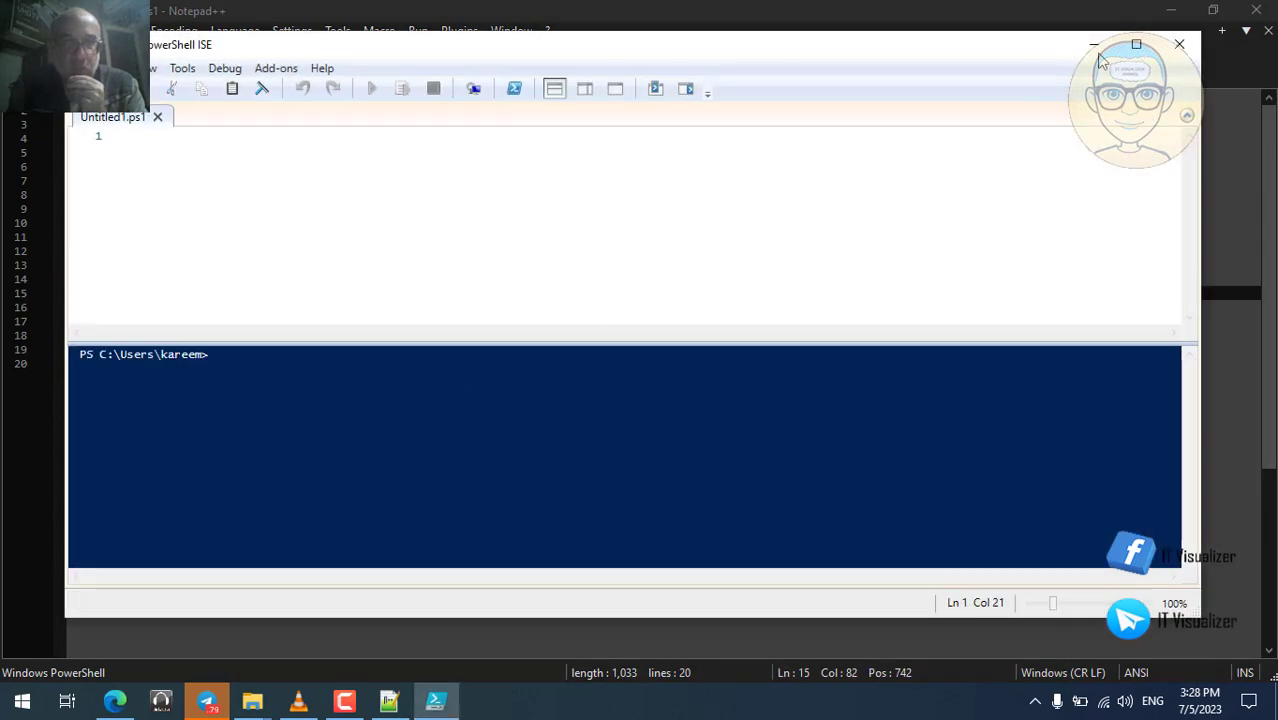
left_click(1179, 46)
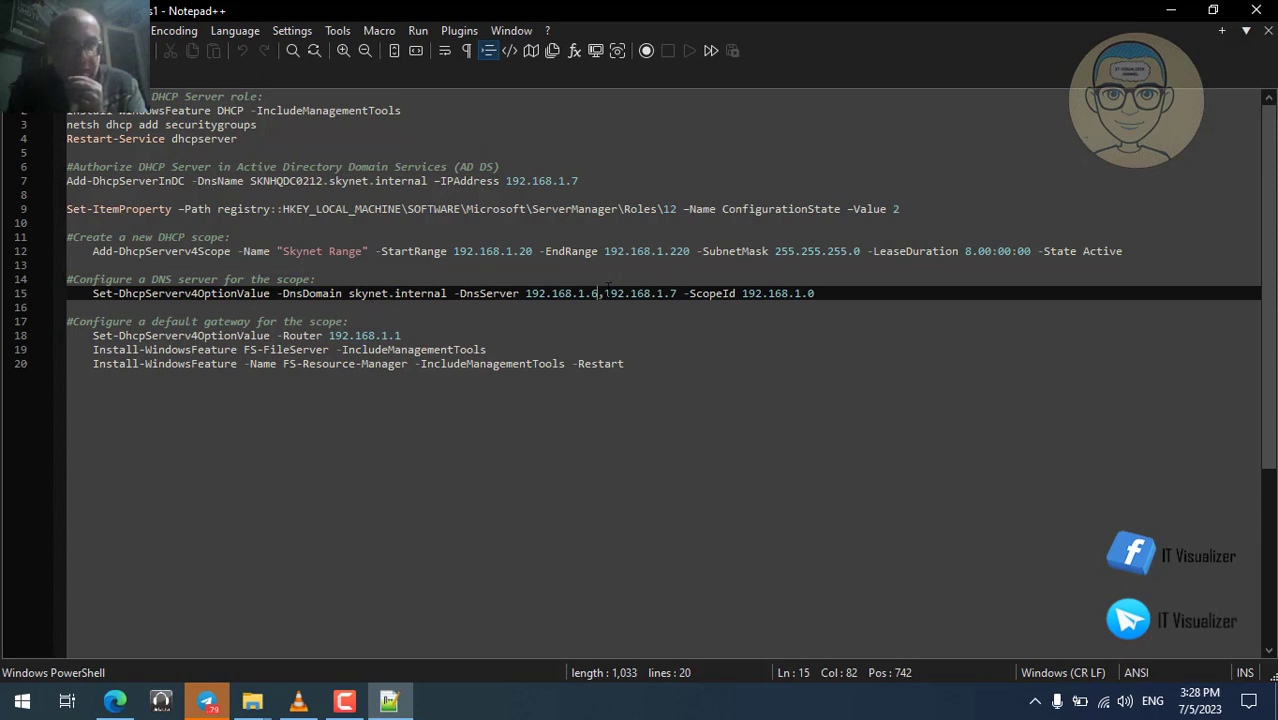
Close Notepad++ with DeployDHCP.ps1, leaving D:\Scripts visible in File Explorer.
left_click(1256, 10)
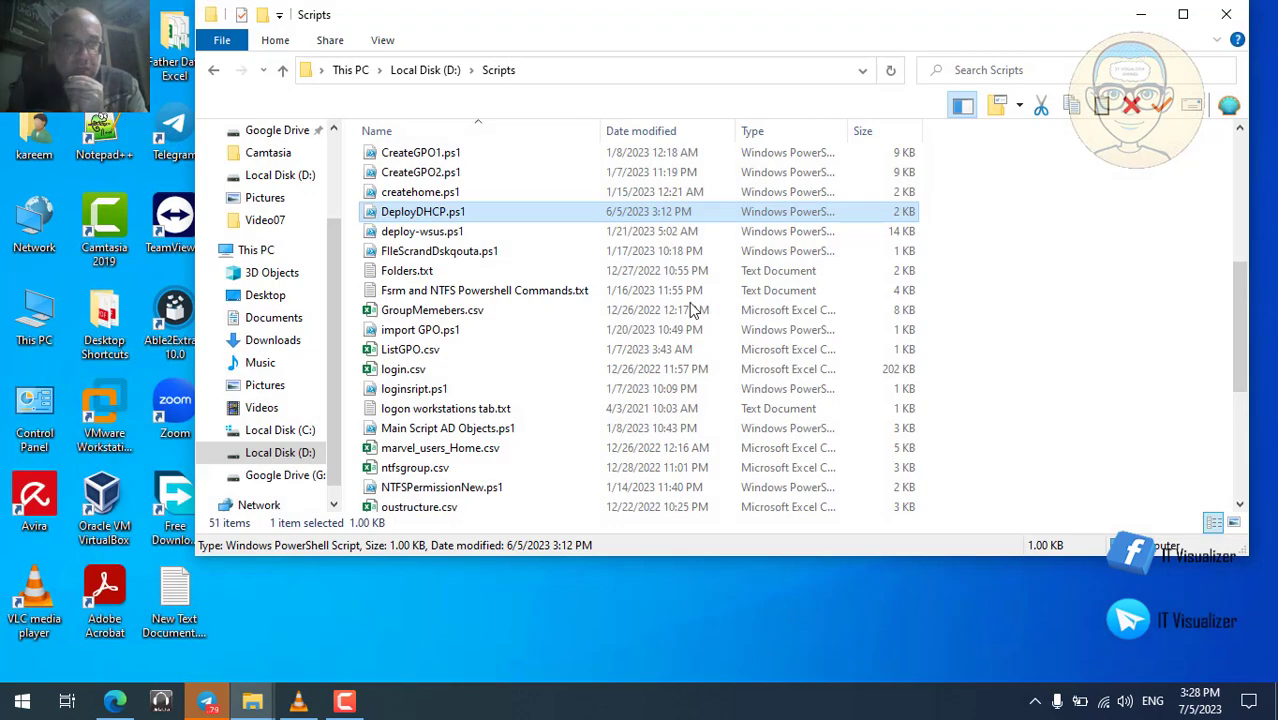
Bring the Edge window with the Poe Claude+ chat to the front.
left_click(115, 701)
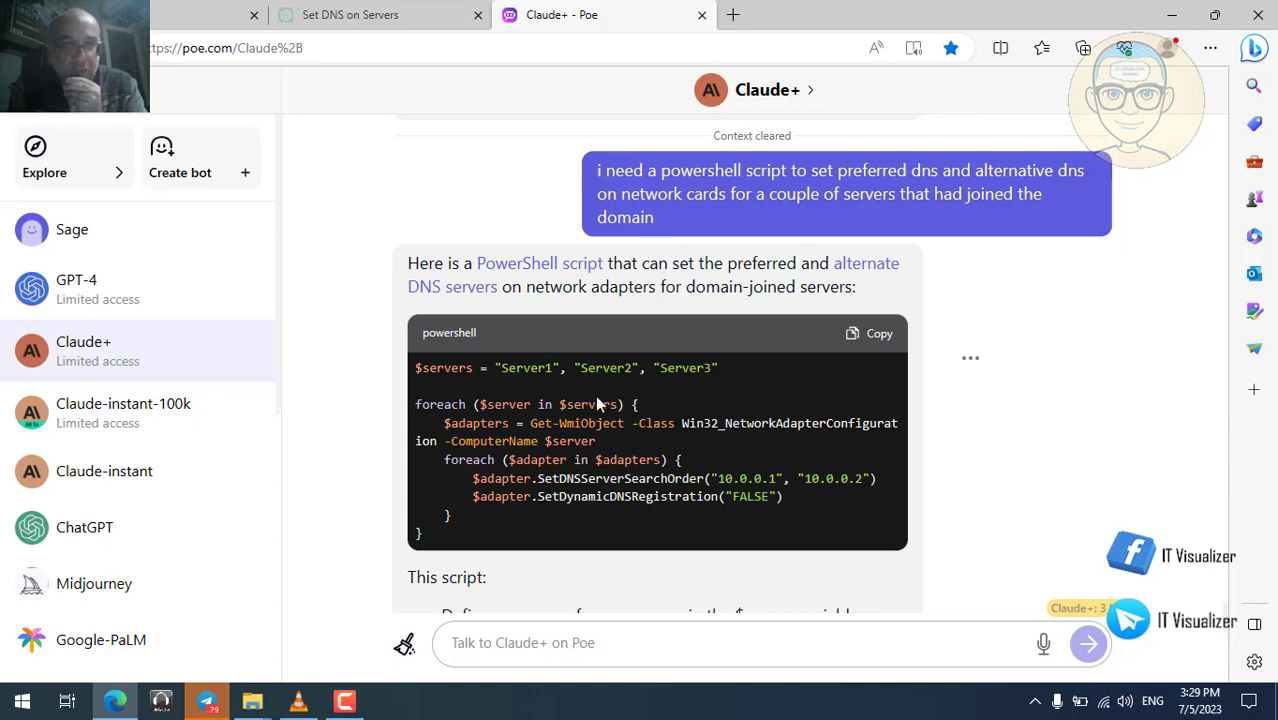
scroll(557, 440, "down", 2)
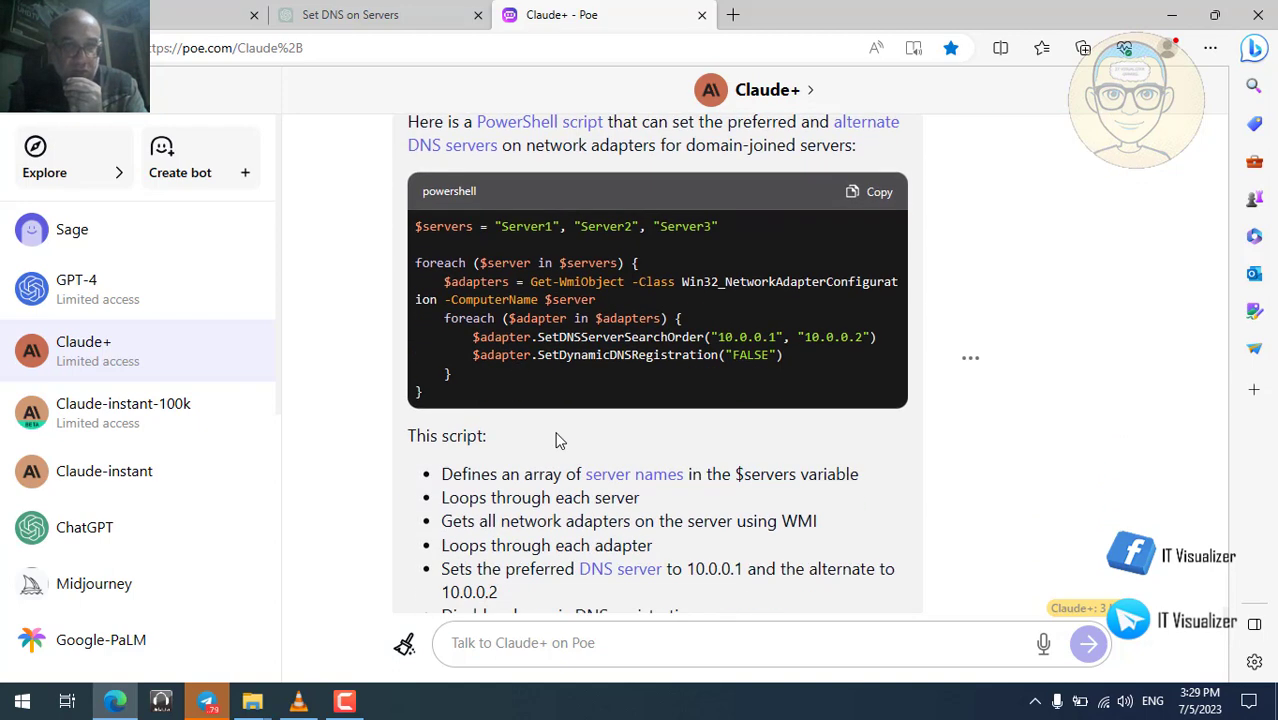
scroll(557, 440, "up", 2)
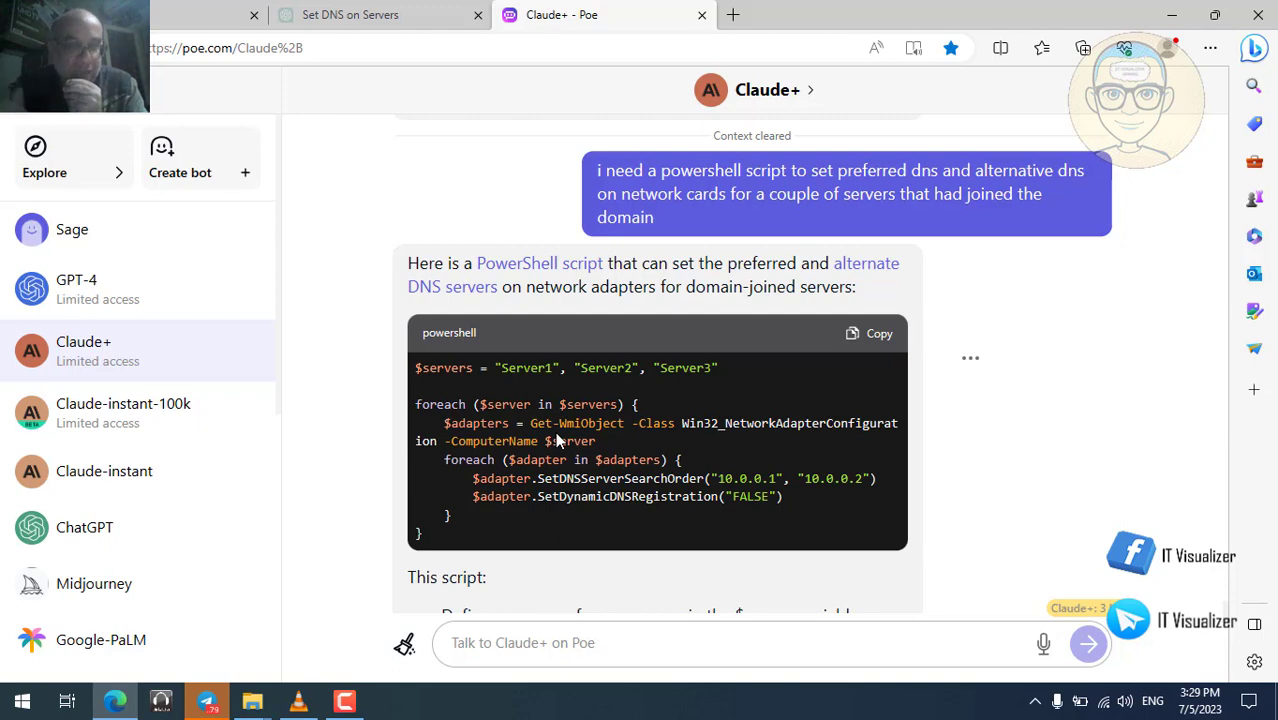
scroll(555, 431, "down", 3)
scroll(555, 431, "down", 4)
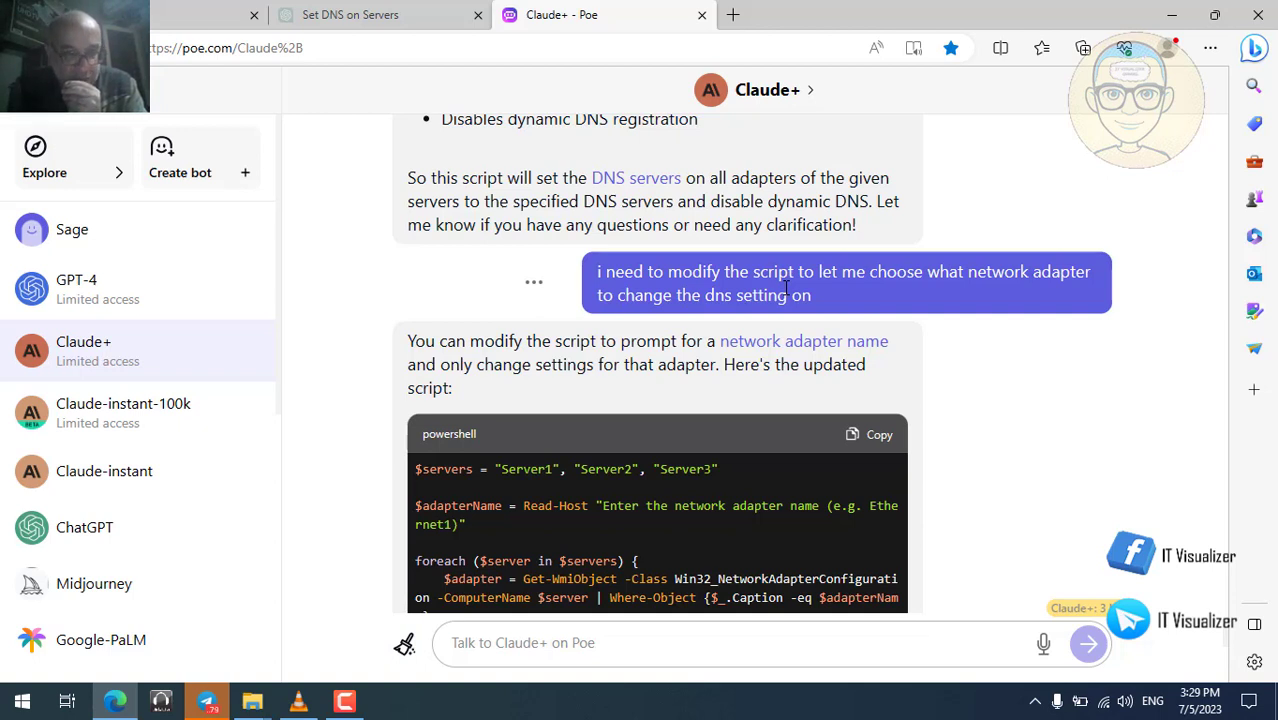
scroll(787, 288, "down", 3)
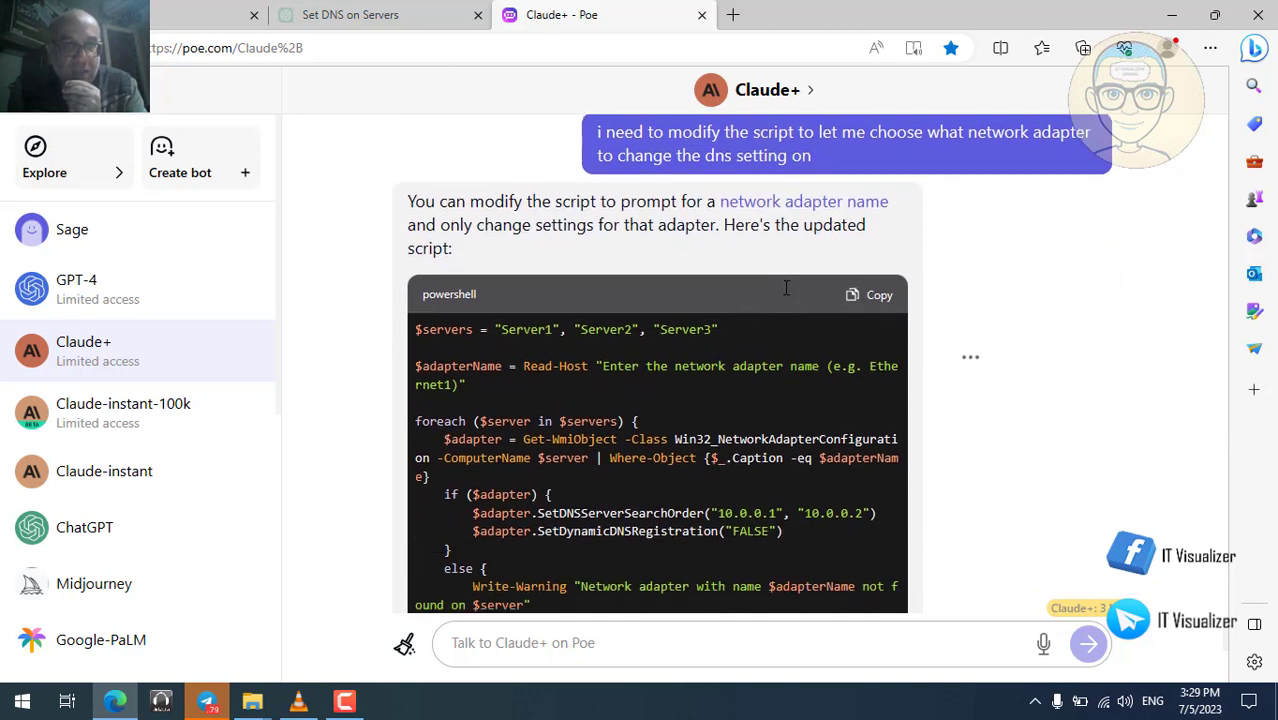
scroll(787, 288, "down", 3)
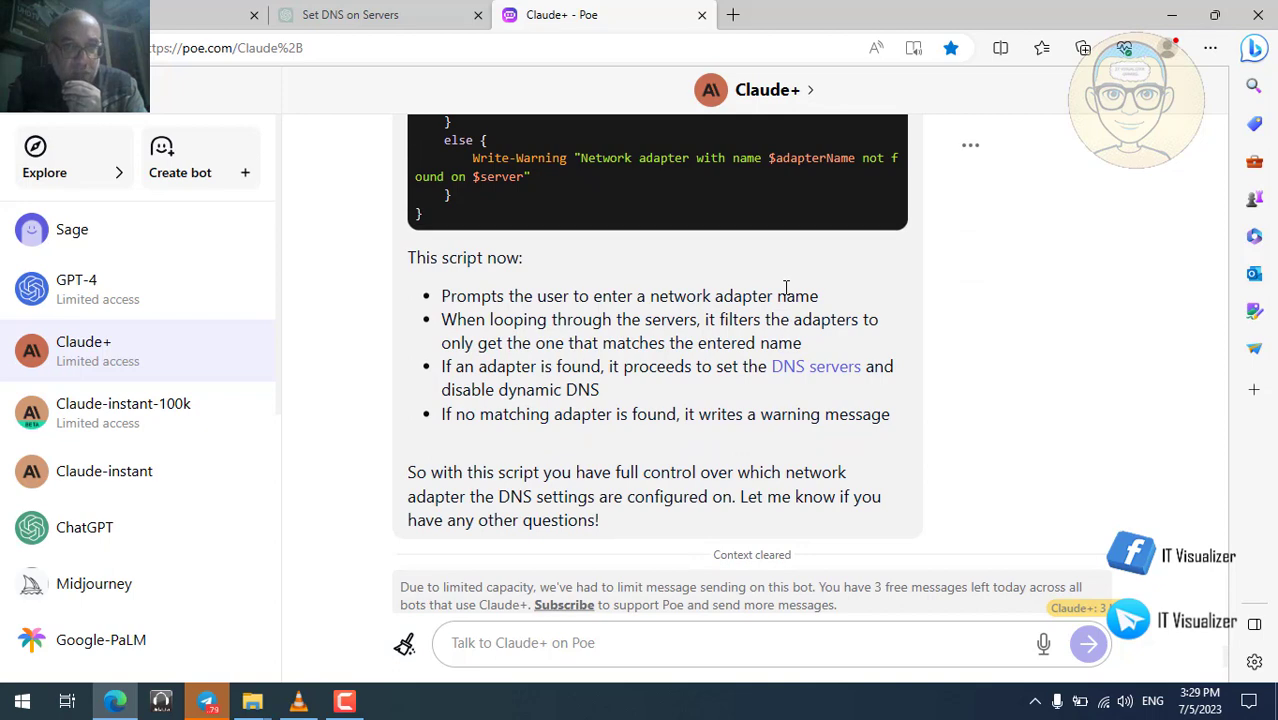
scroll(787, 288, "up", 3)
scroll(787, 288, "up", 1)
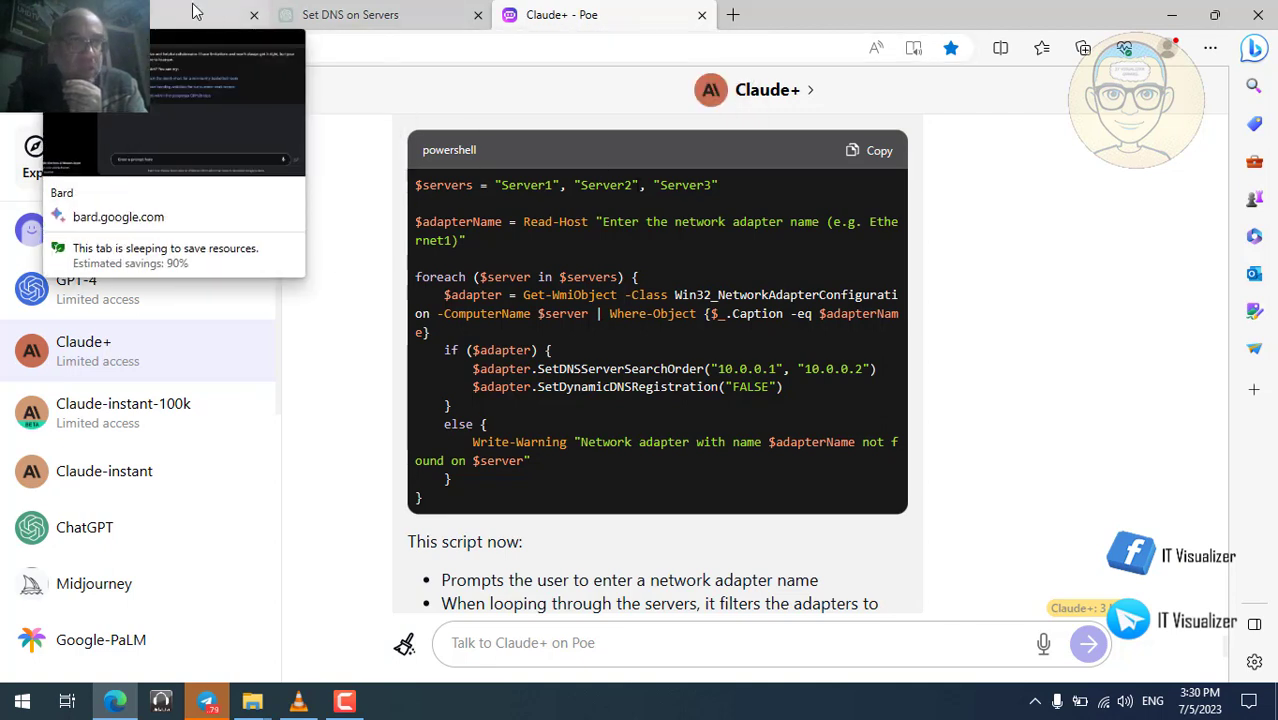
Switch to the 'Set DNS on Servers' ChatGPT conversation and find the original request.
left_click(329, 14)
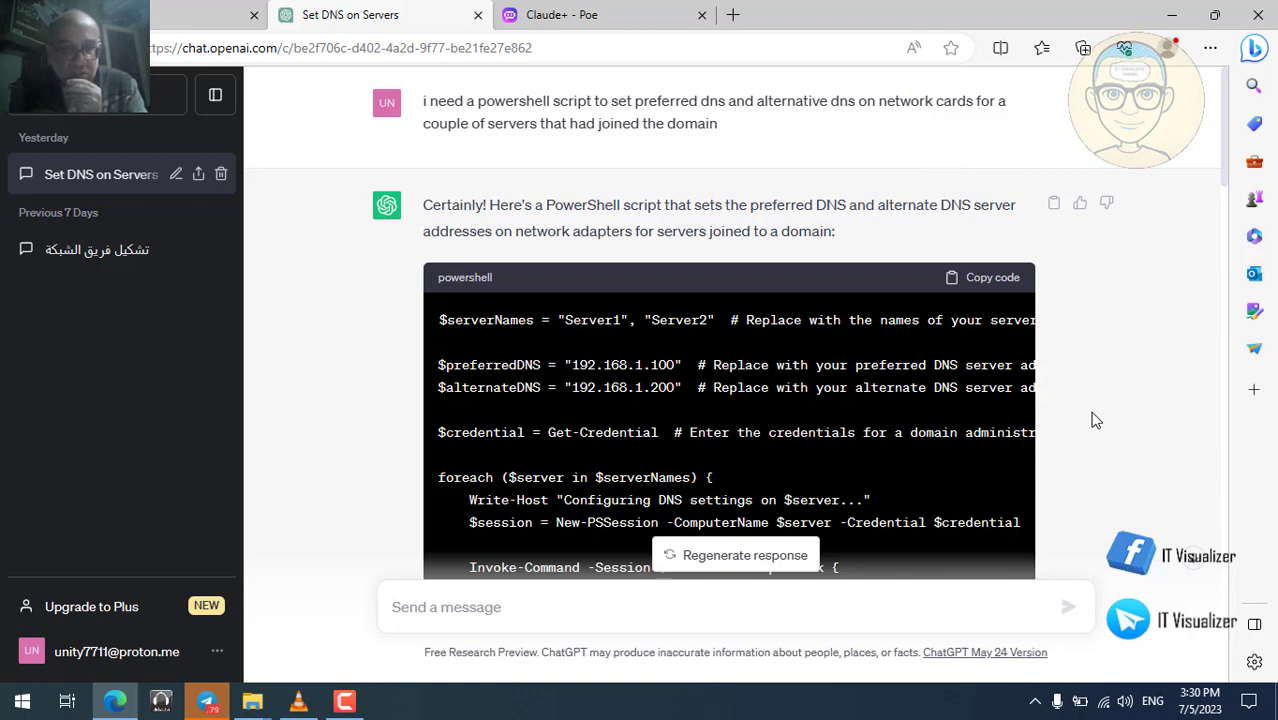
scroll(1096, 420, "down", 7)
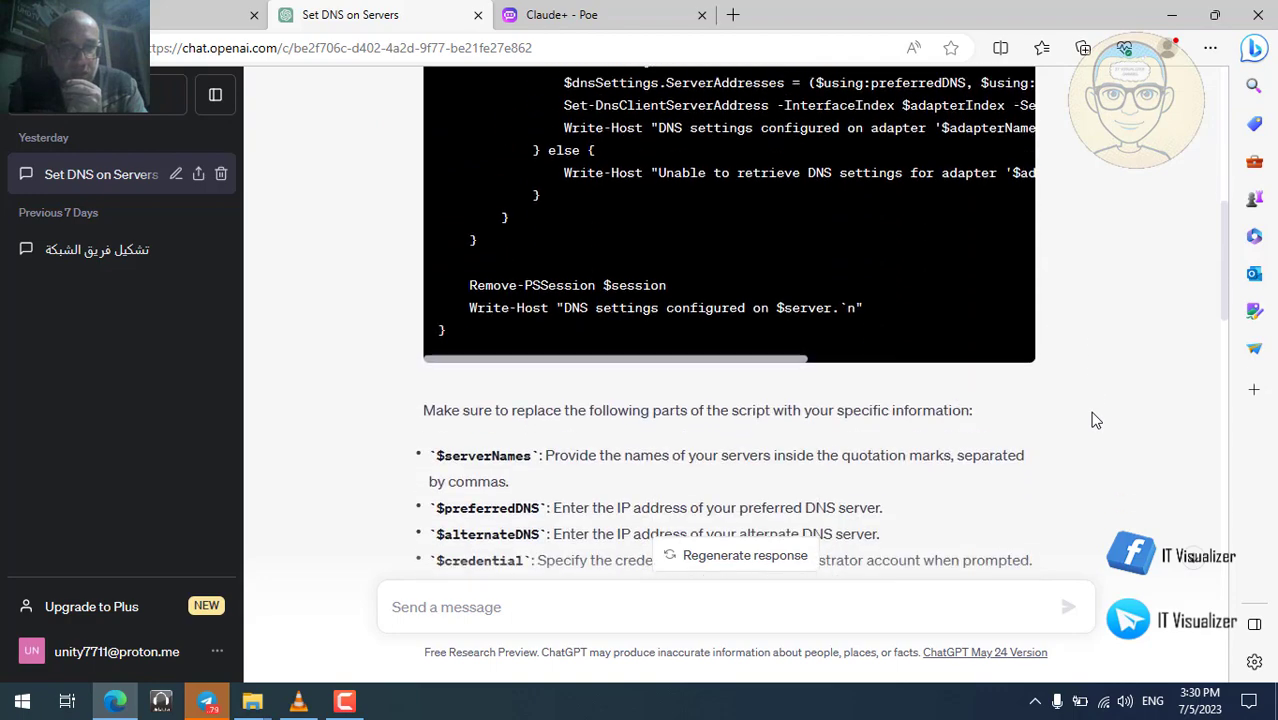
scroll(1096, 420, "down", 5)
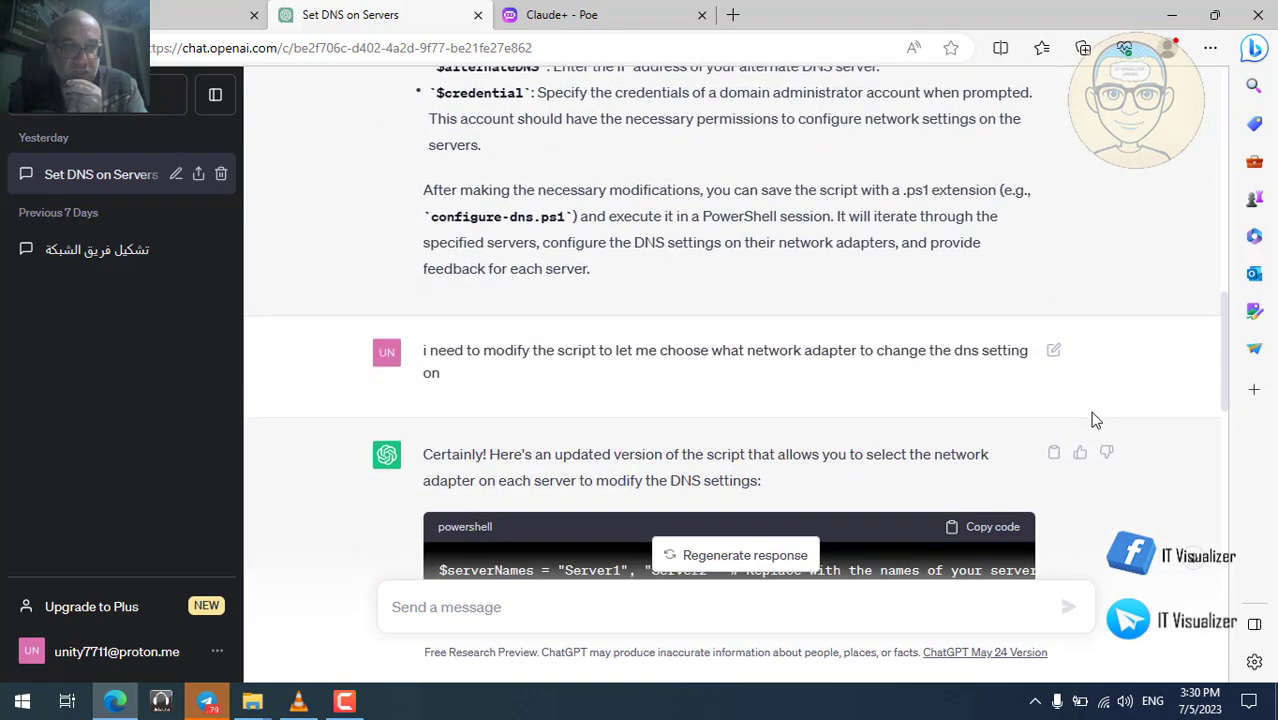
scroll(1096, 420, "down", 3)
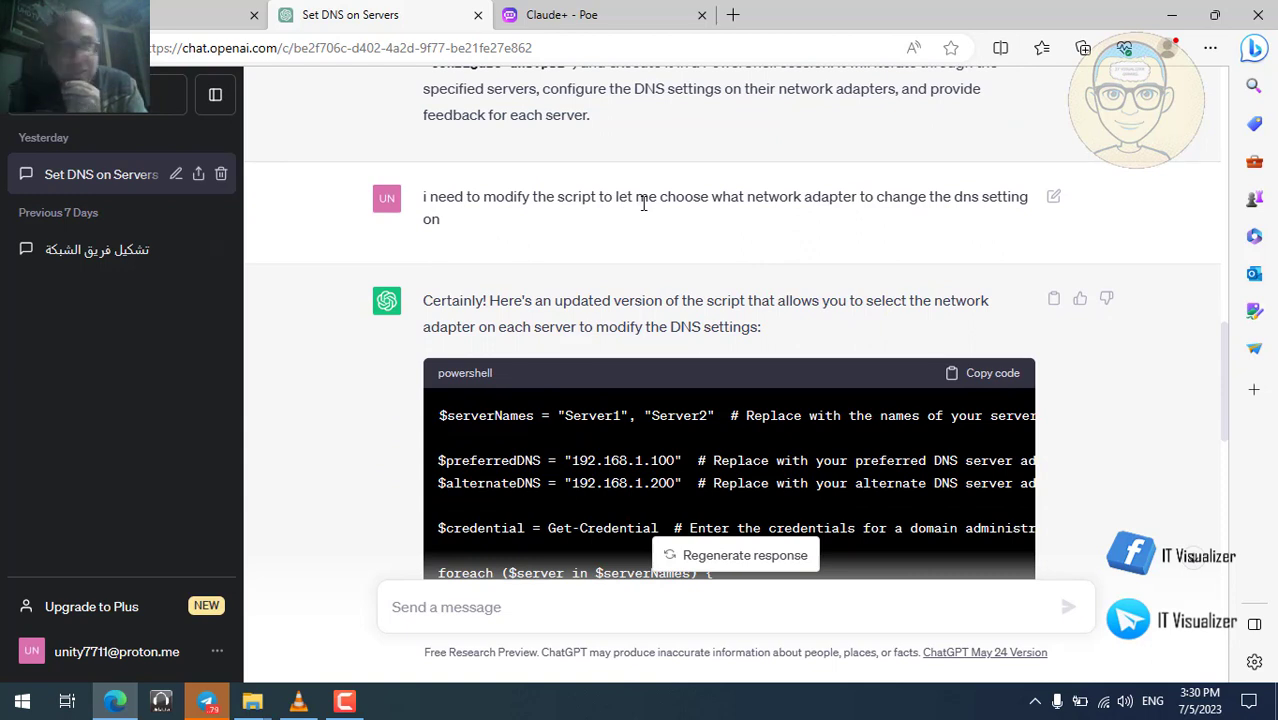
scroll(676, 284, "down", 5)
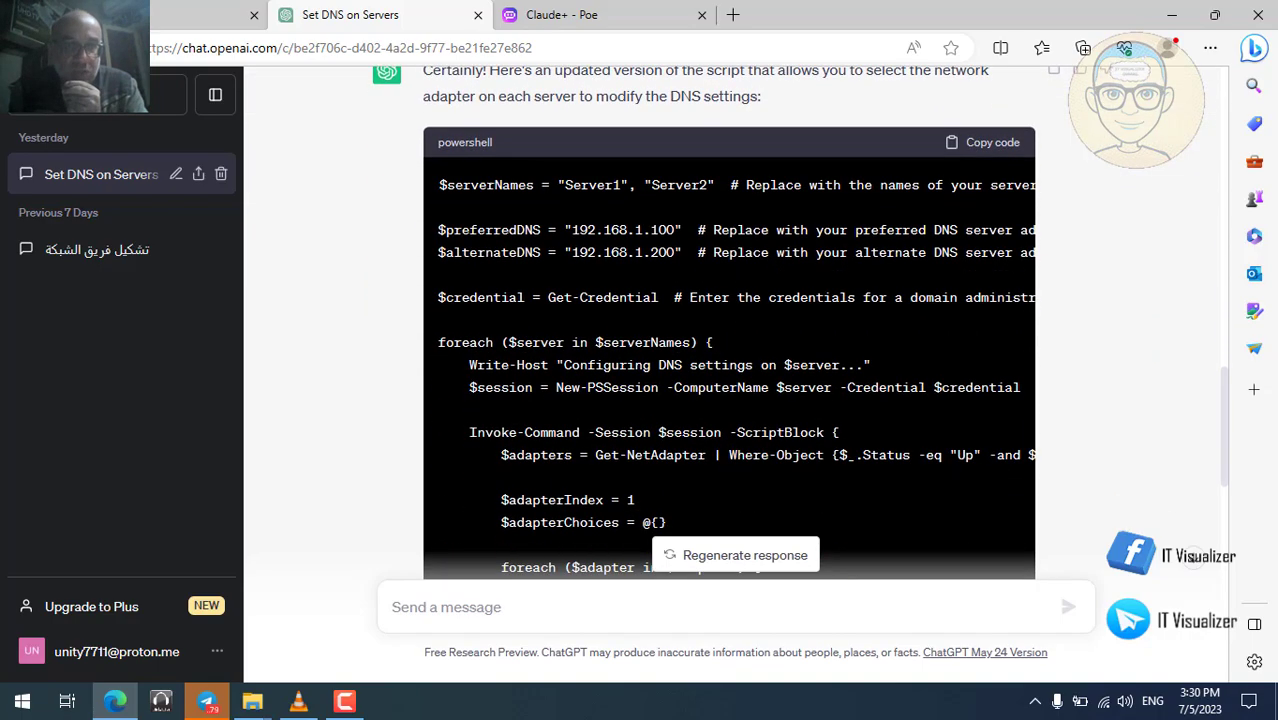
scroll(691, 323, "down", 8)
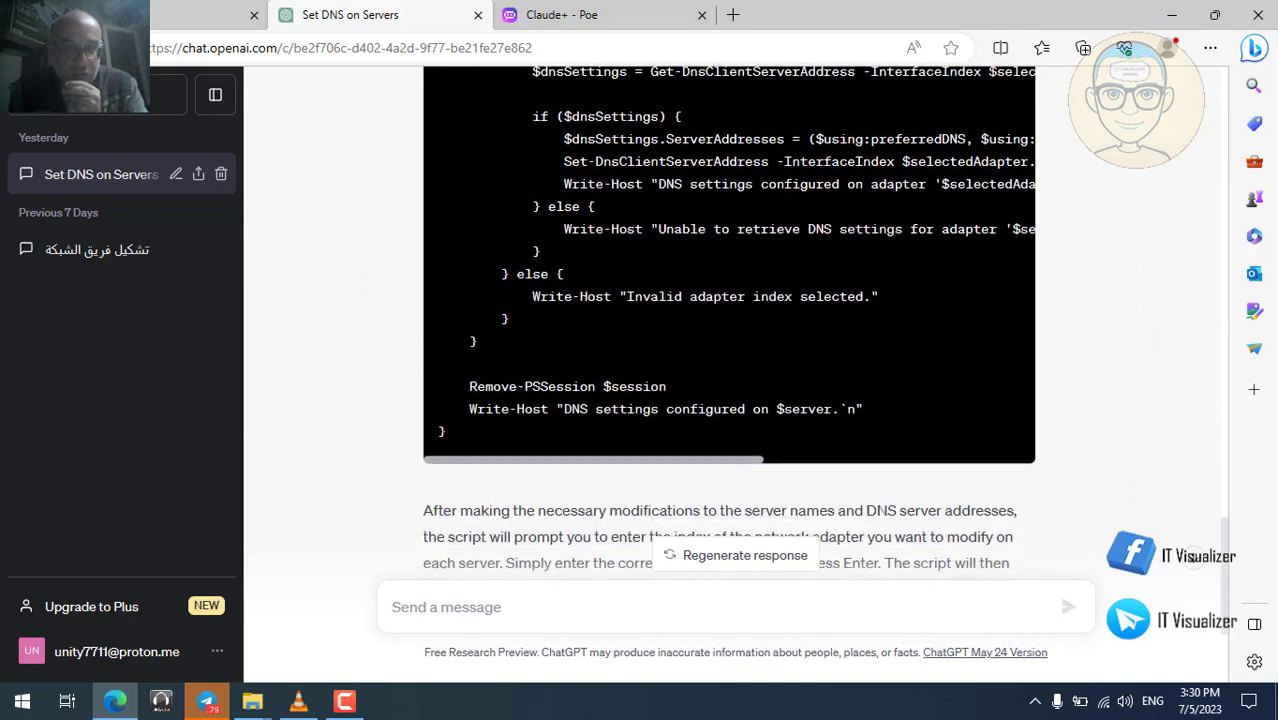
scroll(691, 323, "down", 1)
scroll(691, 323, "up", 15)
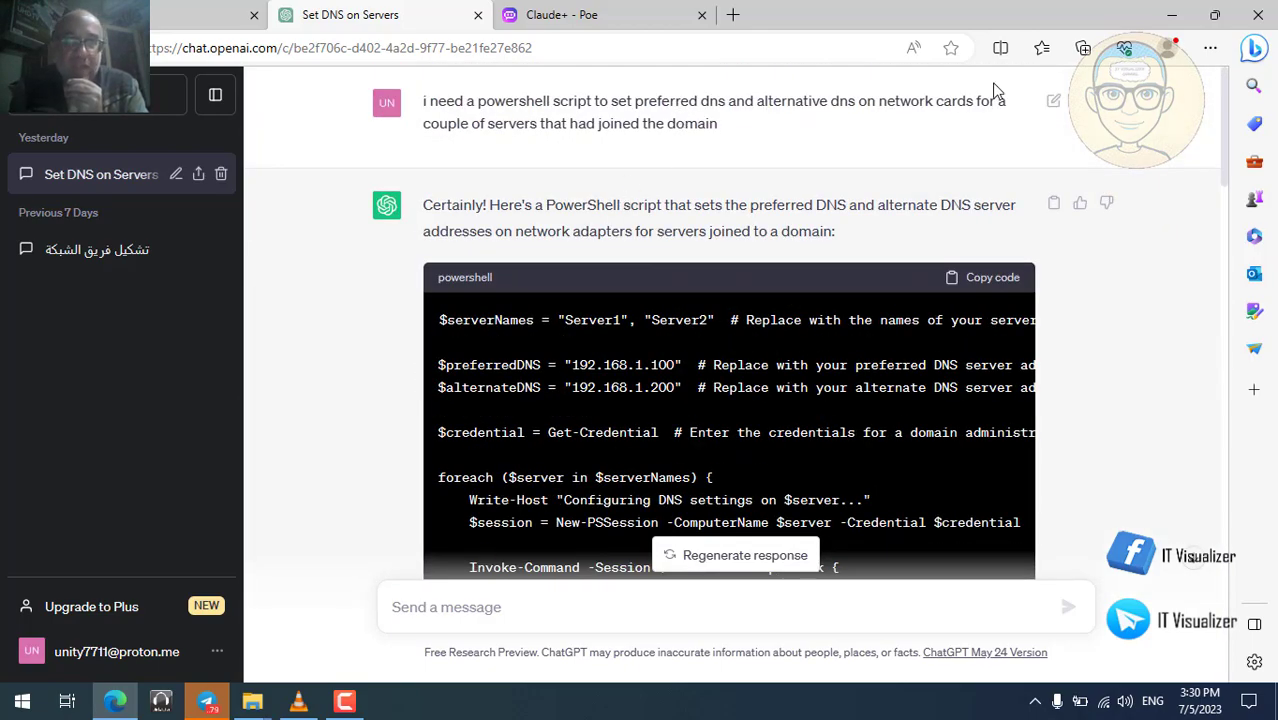
Open the original PowerShell DNS script request for editing and copy all its text.
left_click(1053, 104)
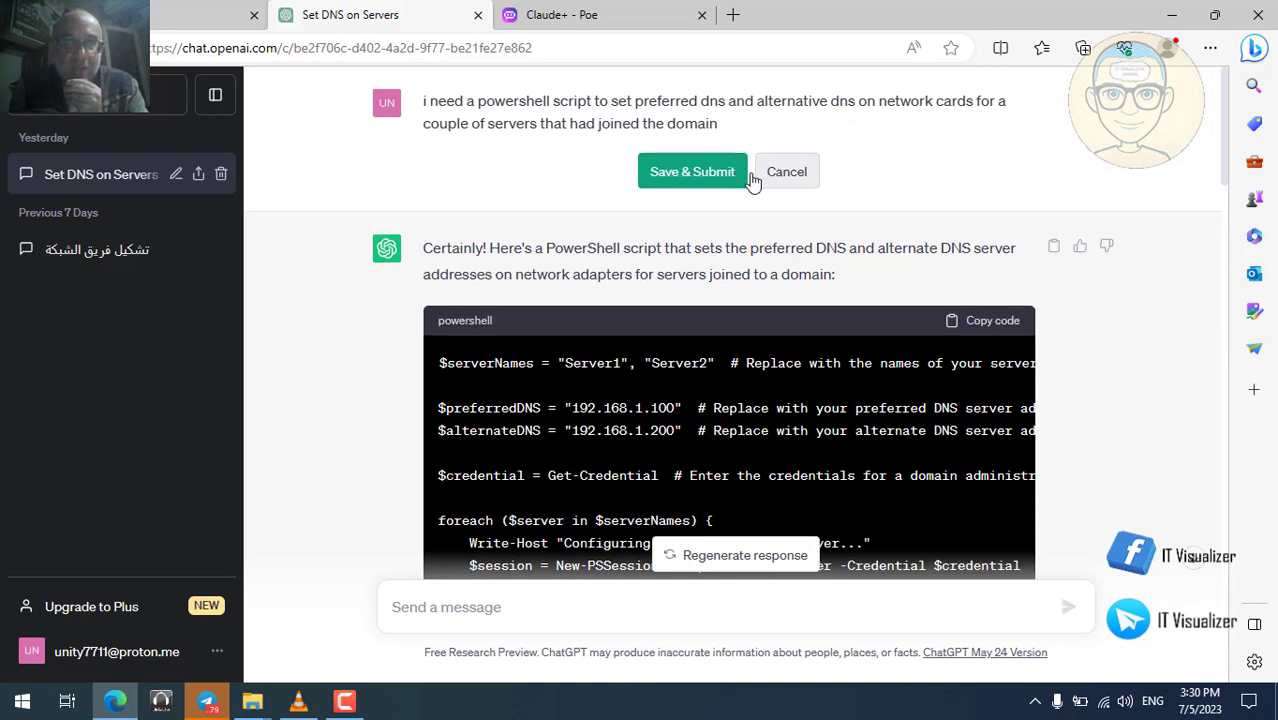
double_click(656, 104)
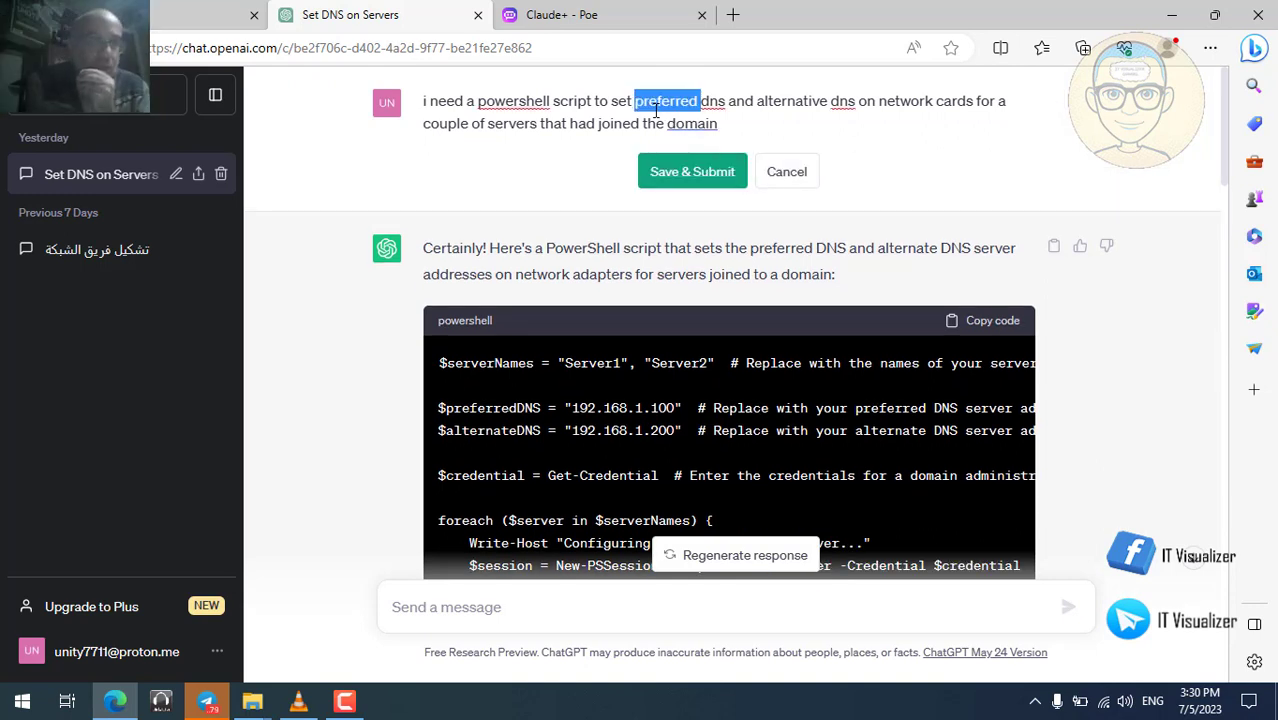
key("ctrl+a")
key("ctrl+c")
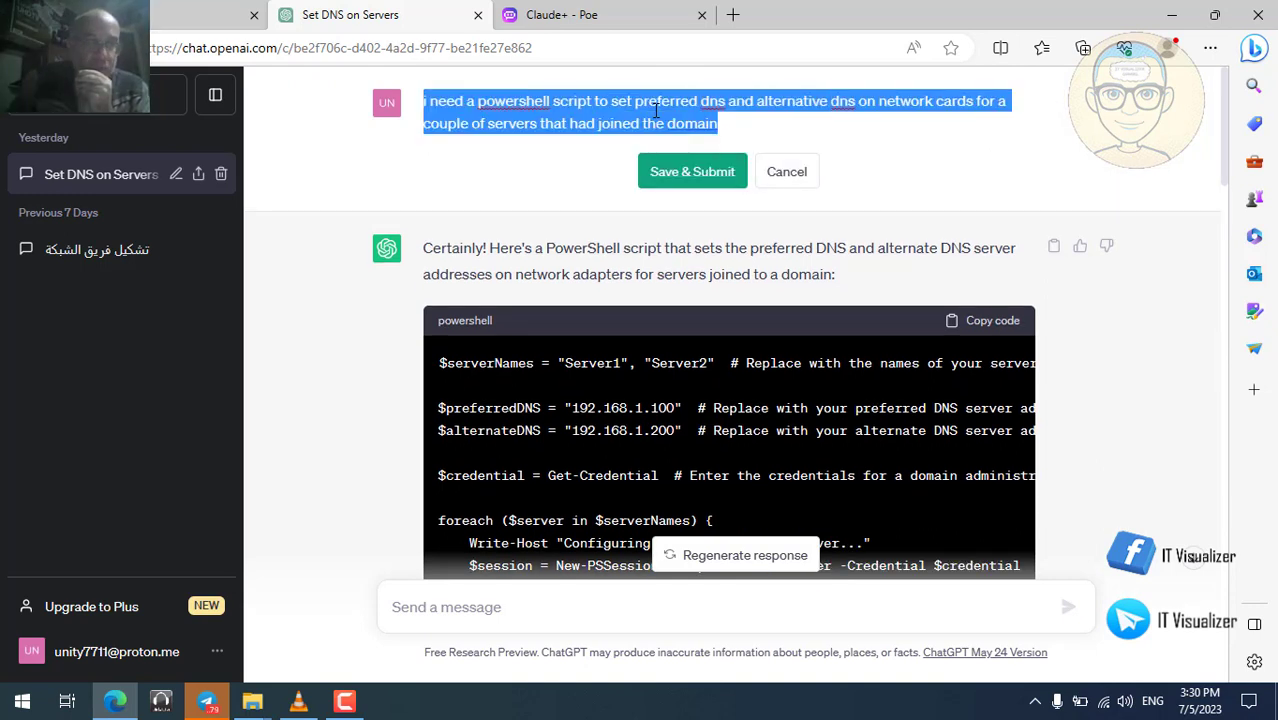
left_click(168, 16)
Send Bard the pasted DNS request and read its script setting 1.1.1.1 and 8.8.8.8.
left_click(496, 575)
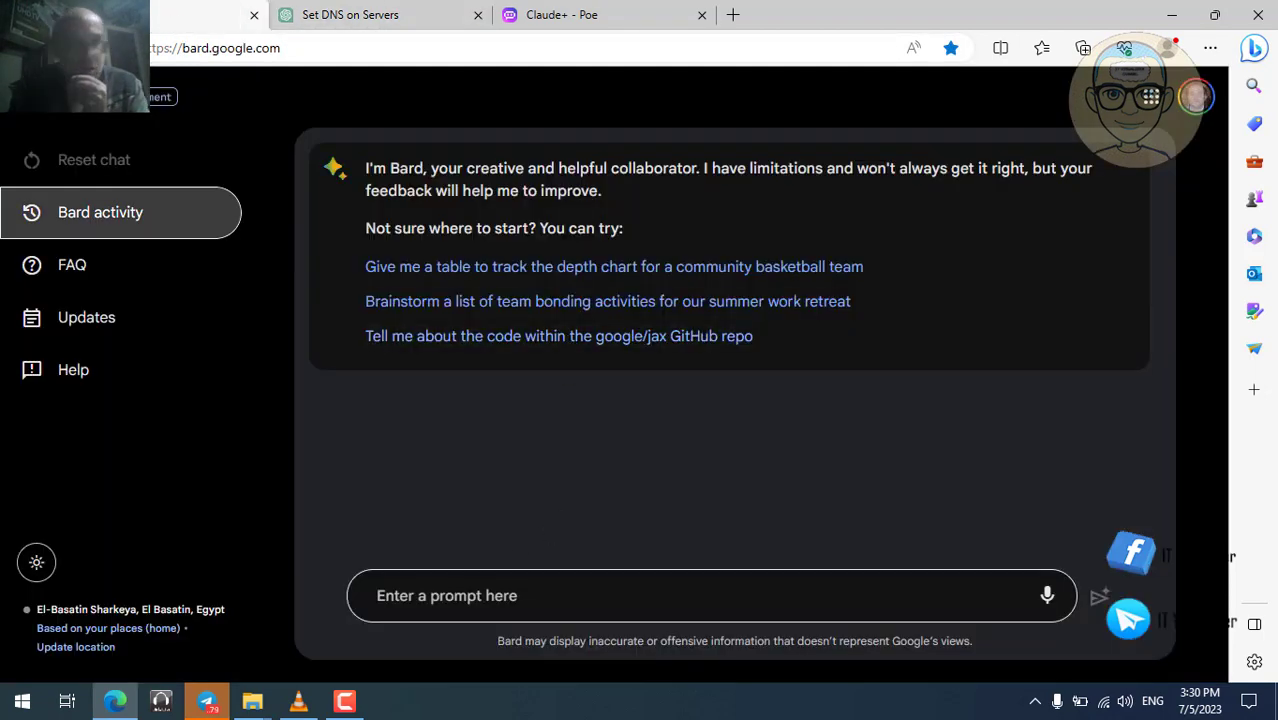
key("ctrl+v")
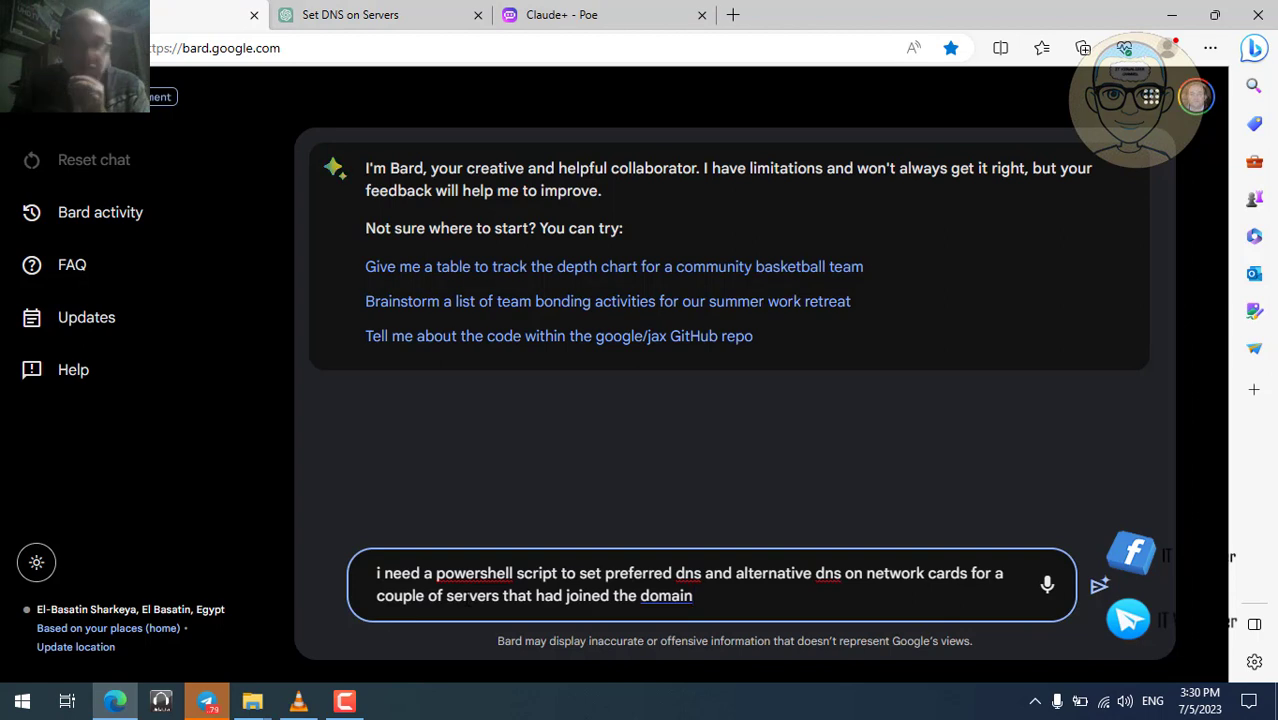
key("Return")
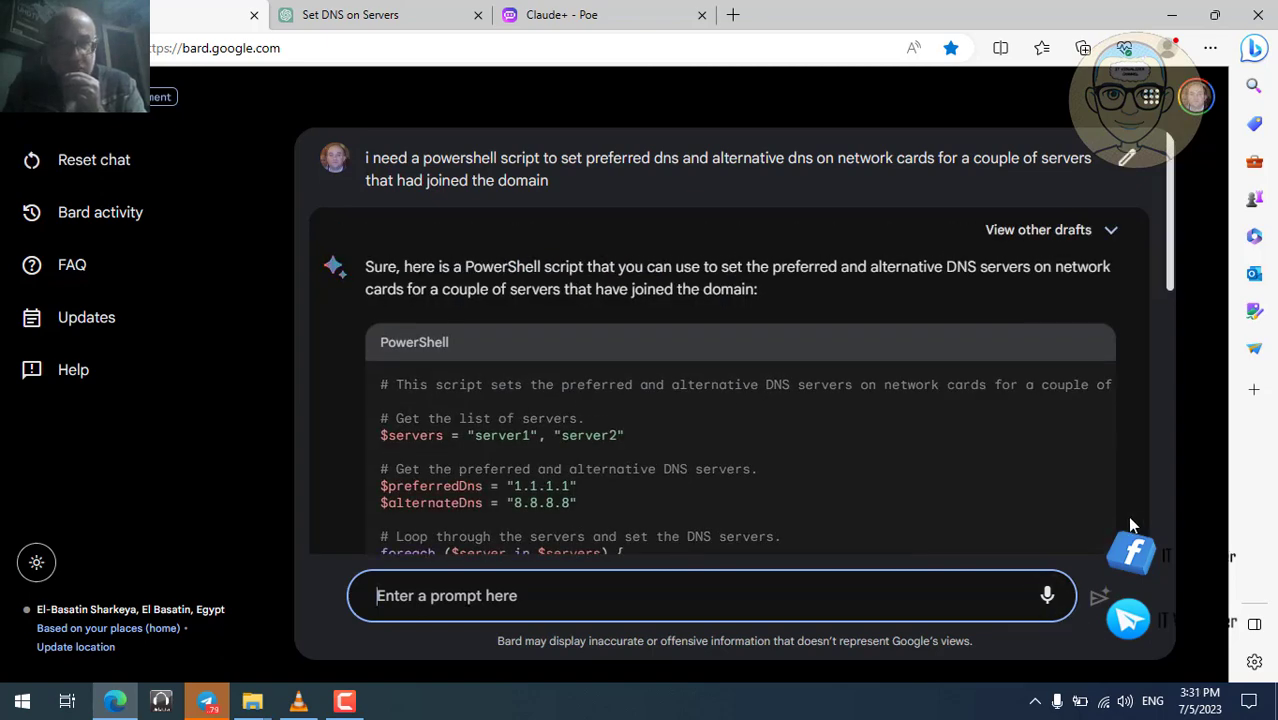
scroll(1168, 528, "down", 4)
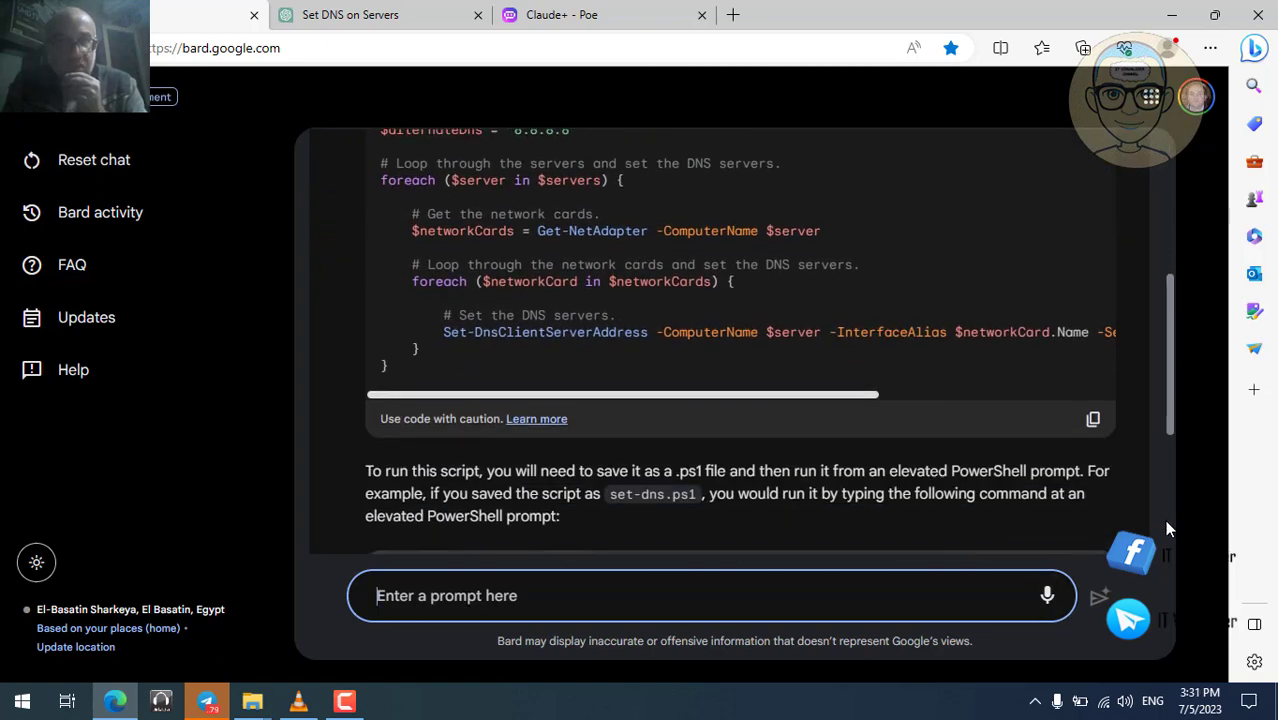
scroll(1168, 528, "down", 3)
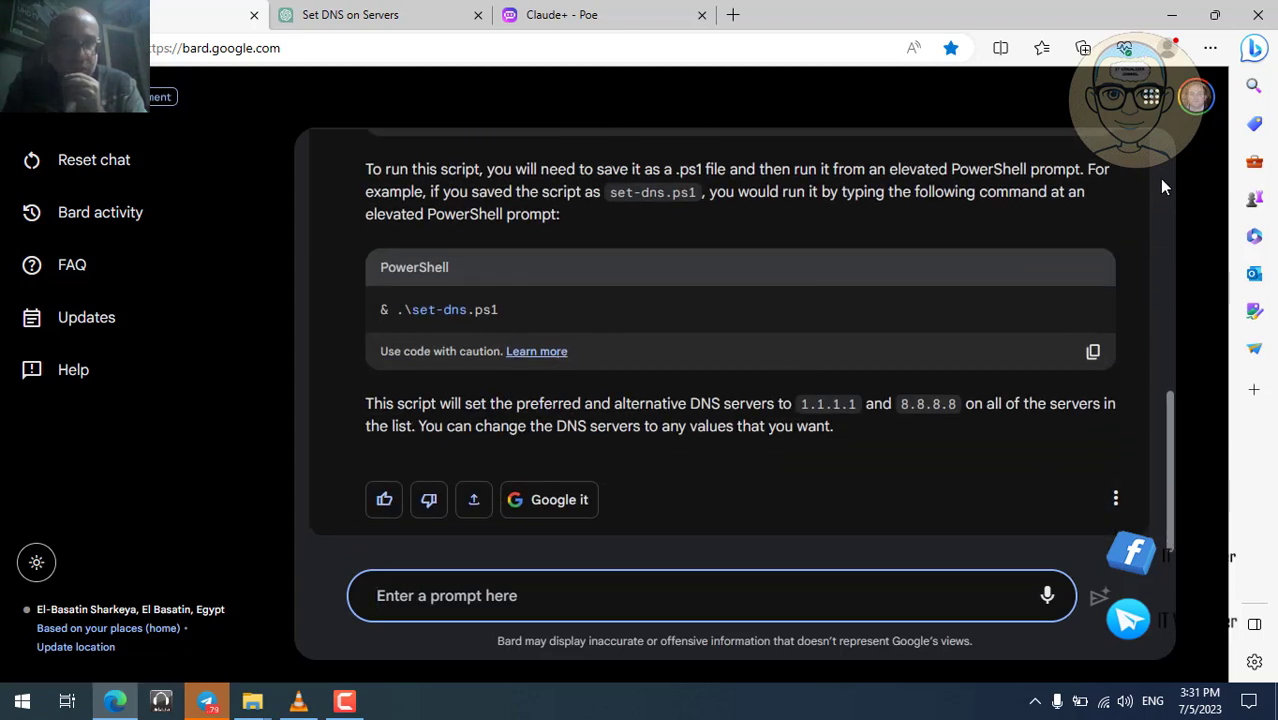
triple_click(392, 191)
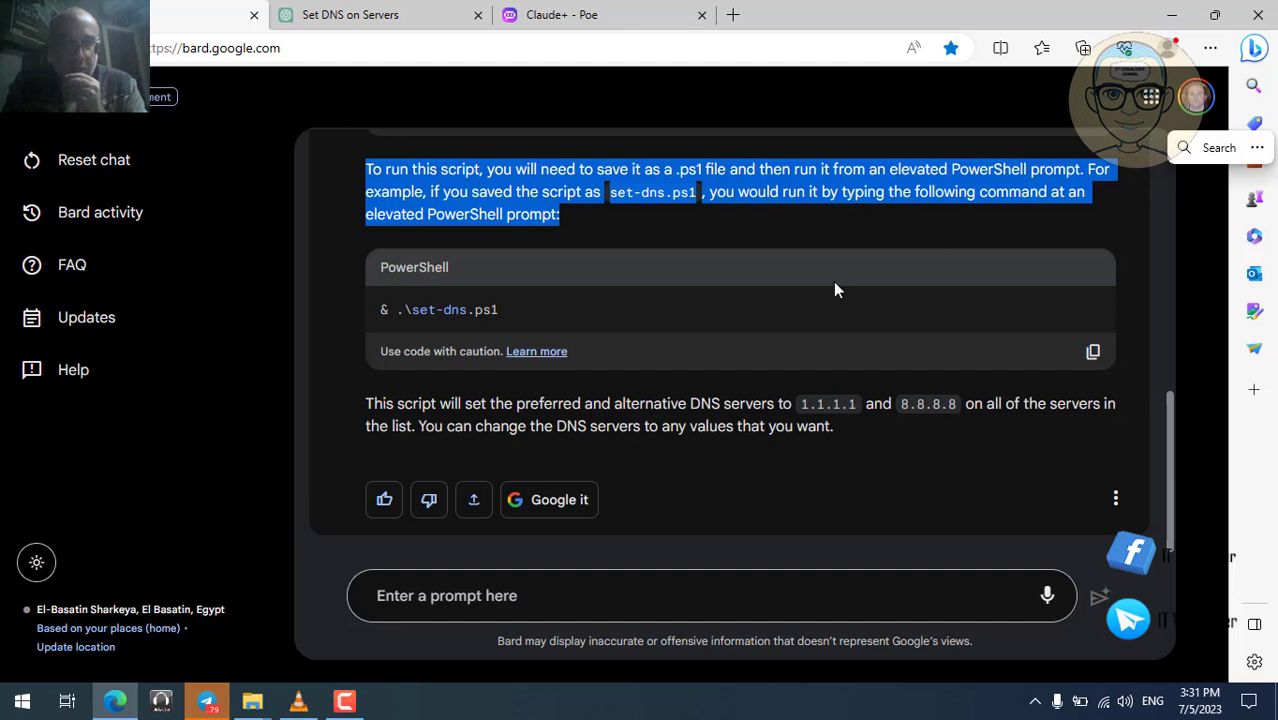
left_click(820, 242)
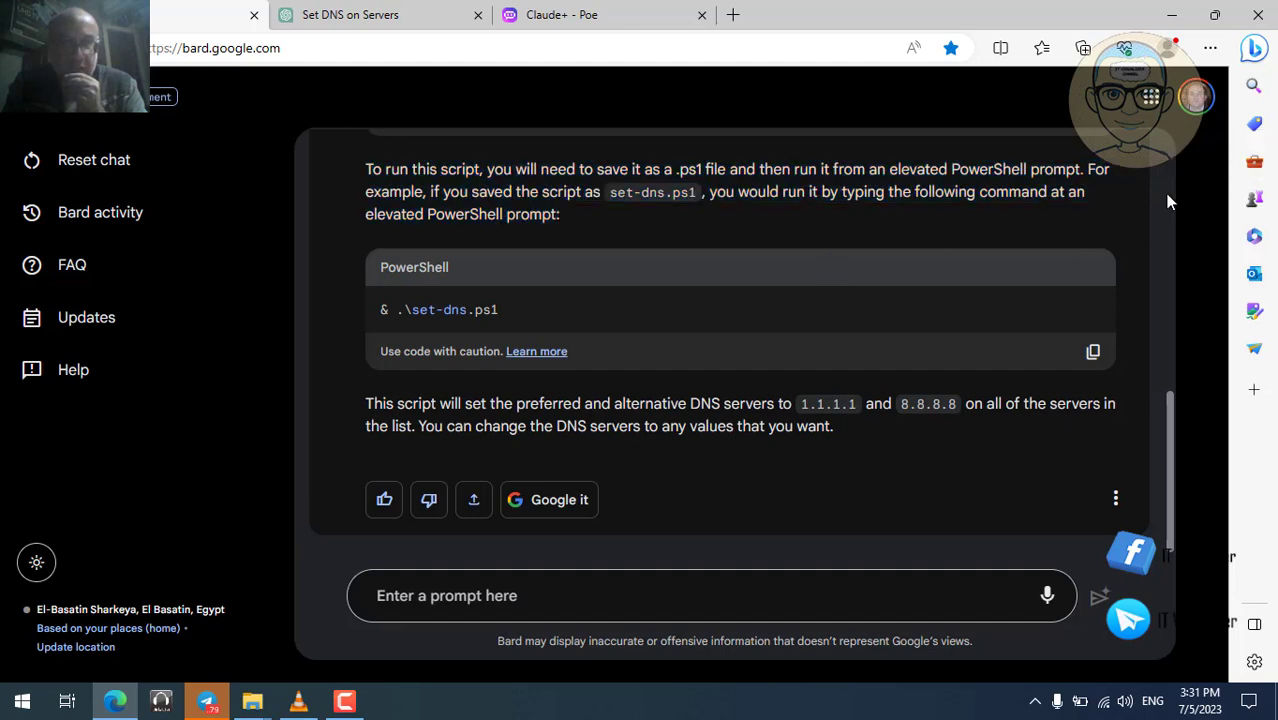
scroll(1168, 202, "up", 10)
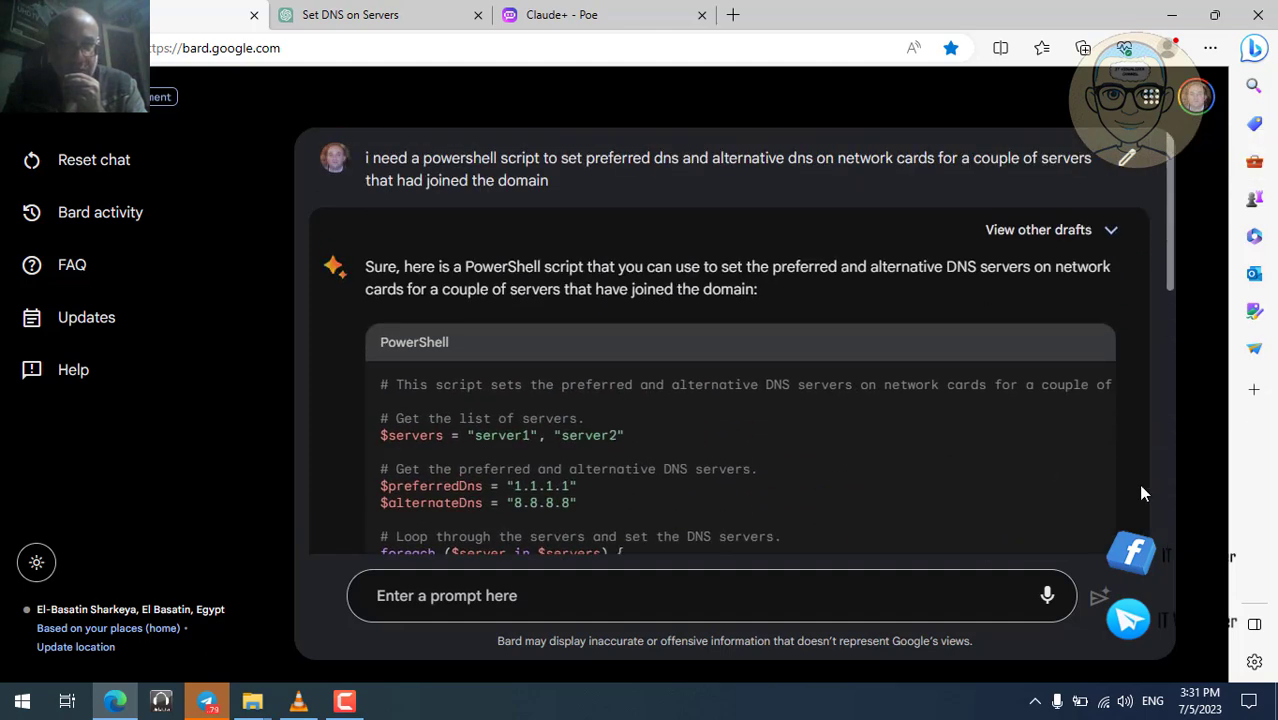
scroll(1162, 522, "down", 10)
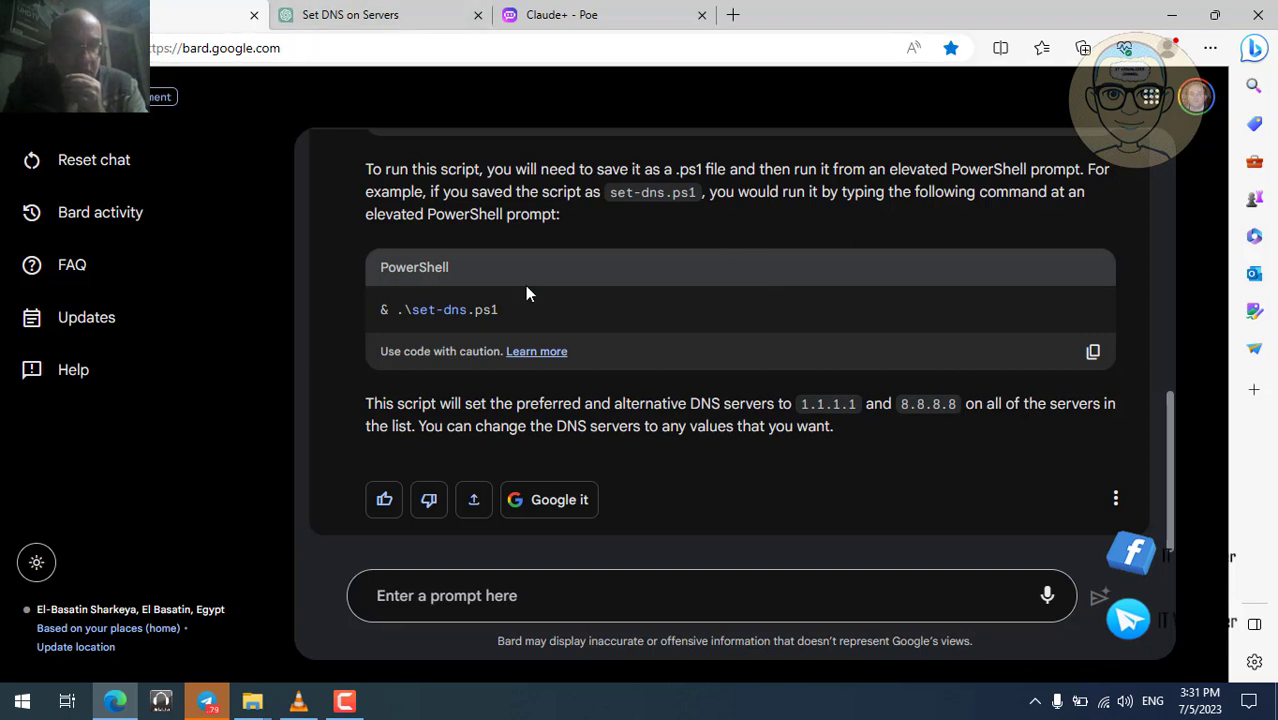
Copy ChatGPT's second prompt about choosing which network adapter gets the DNS change.
left_click(381, 17)
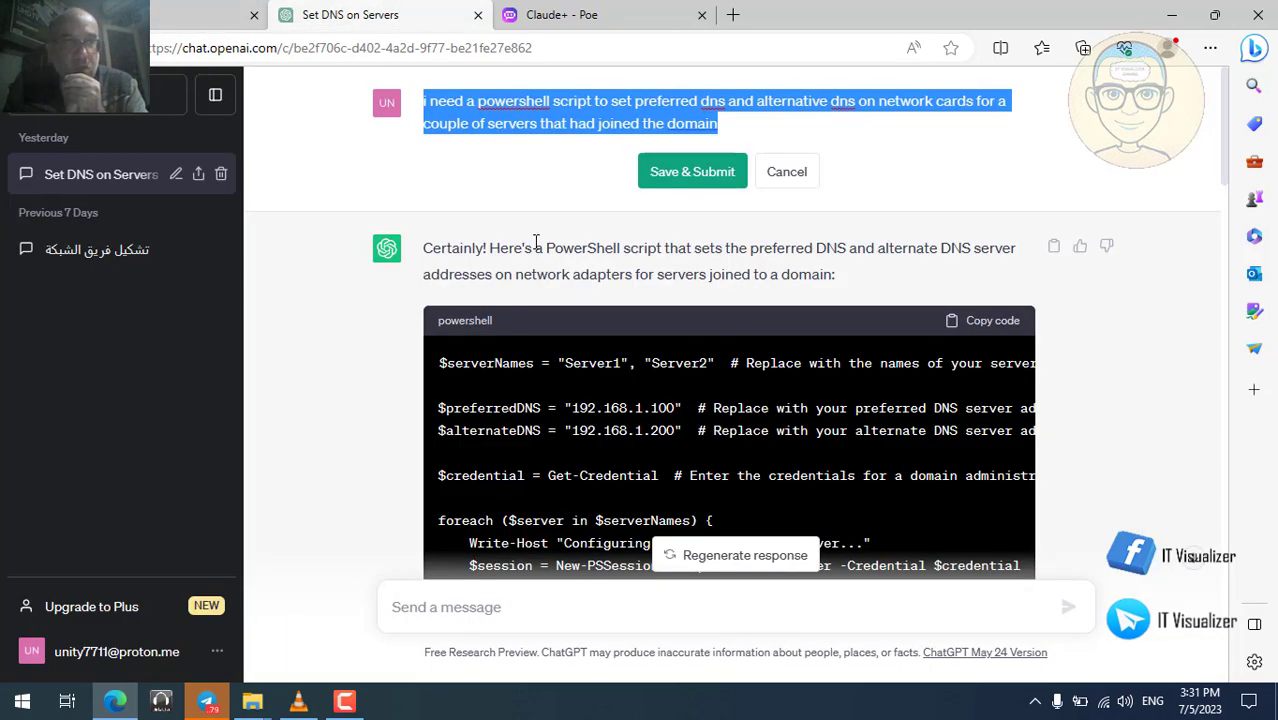
key("Right")
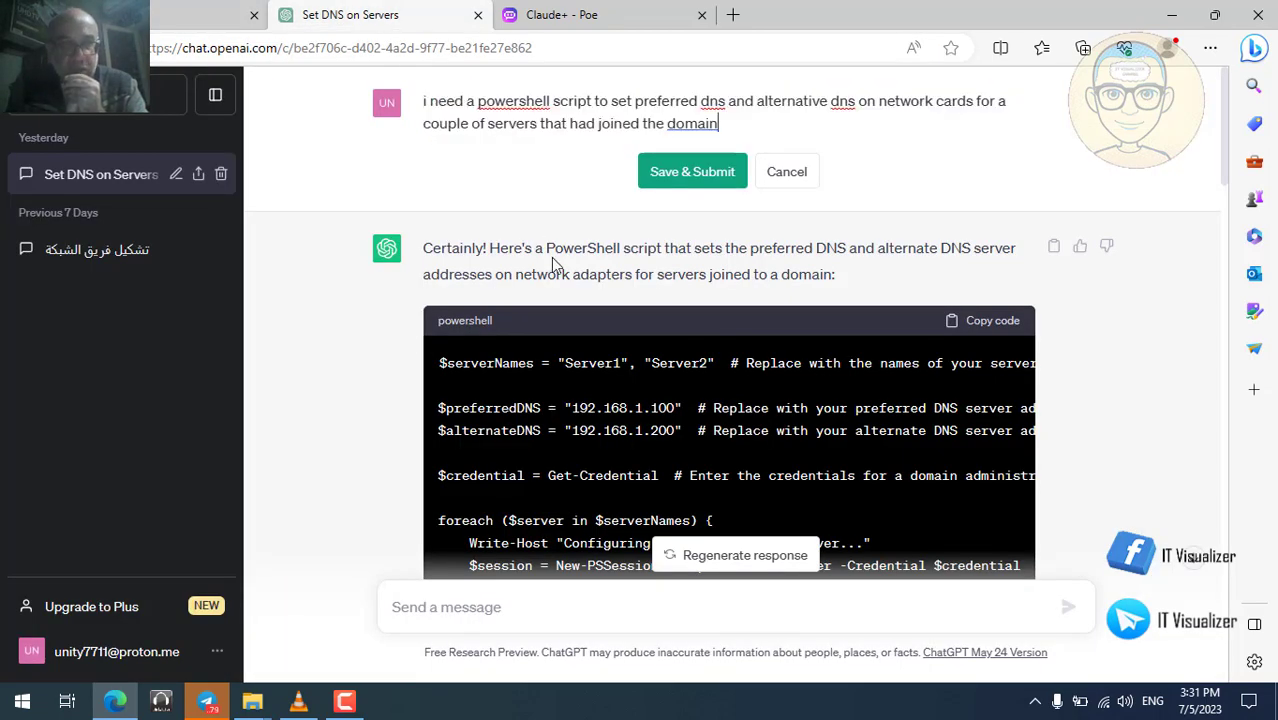
scroll(302, 348, "down", 4)
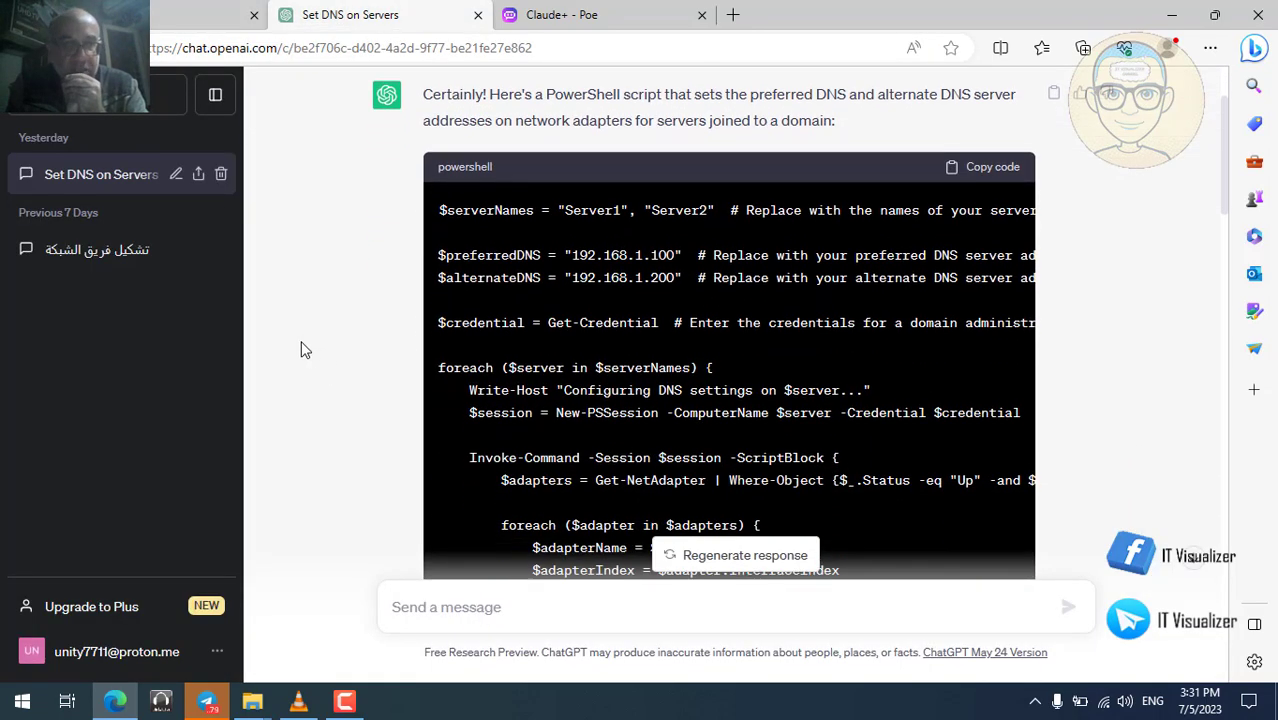
scroll(305, 349, "down", 10)
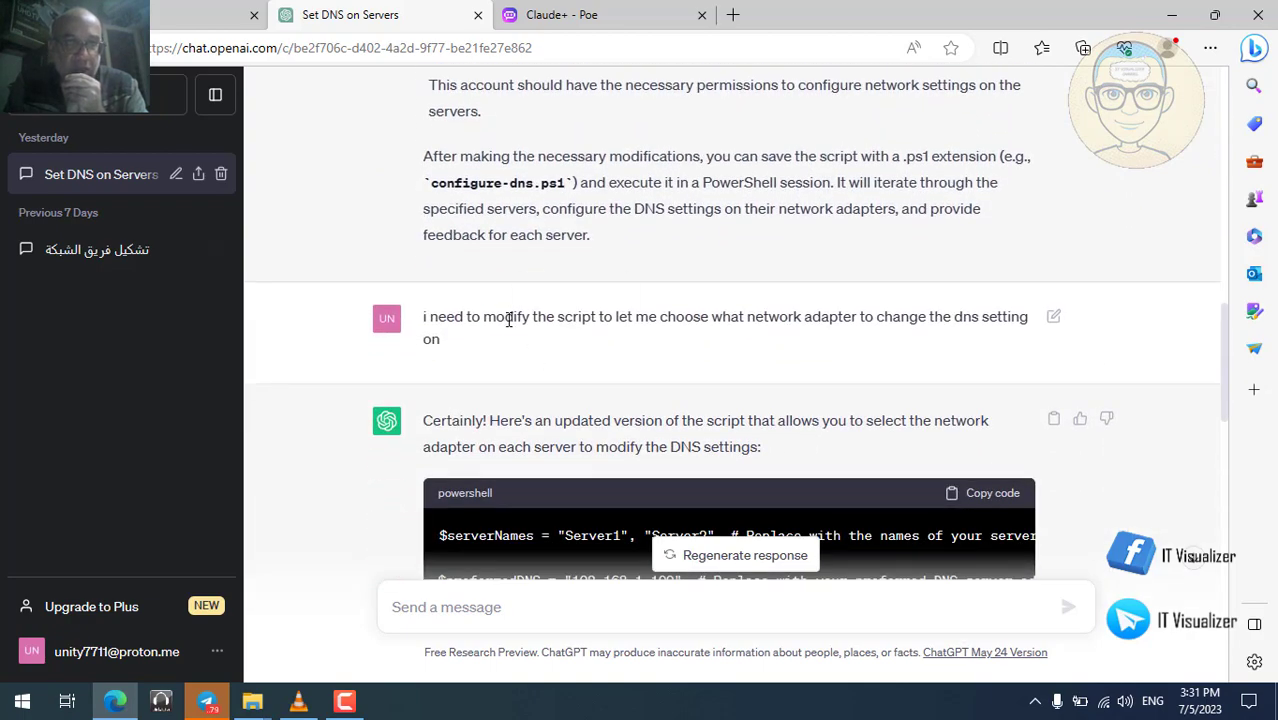
double_click(508, 318)
key("ctrl+a")
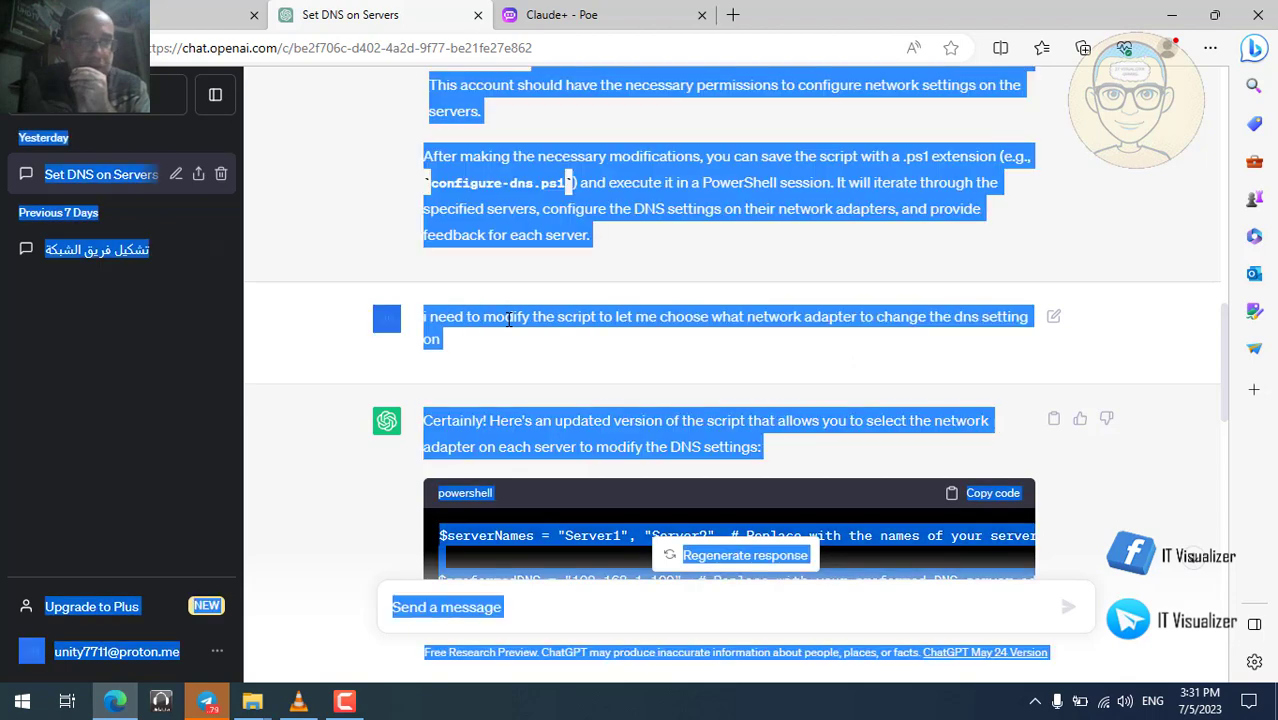
left_click(775, 363)
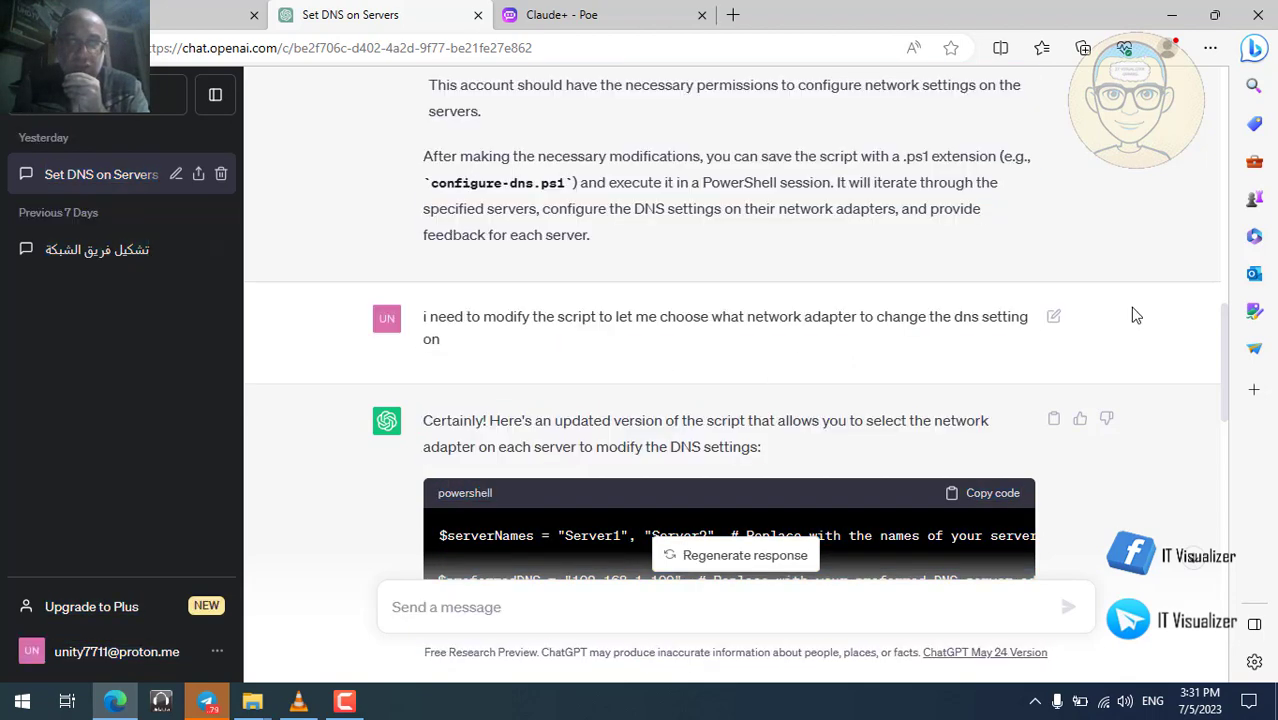
left_click(1054, 318)
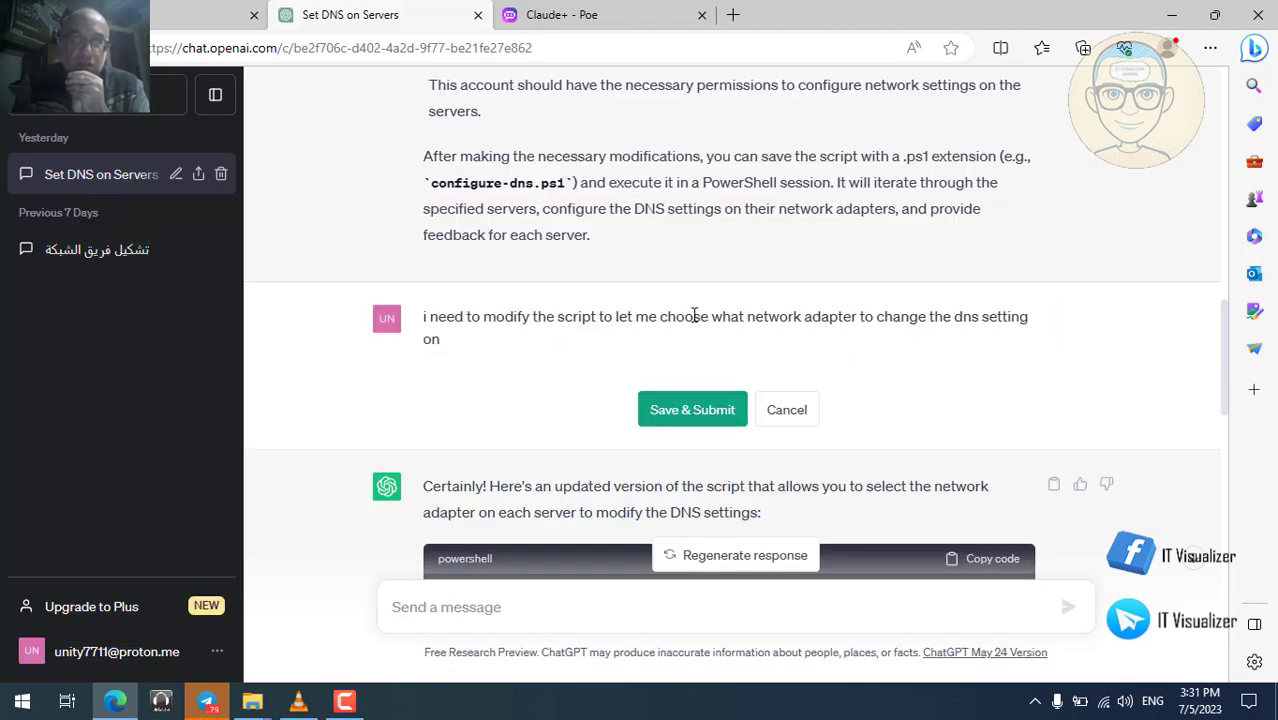
key("ctrl+a")
key("ctrl+c")
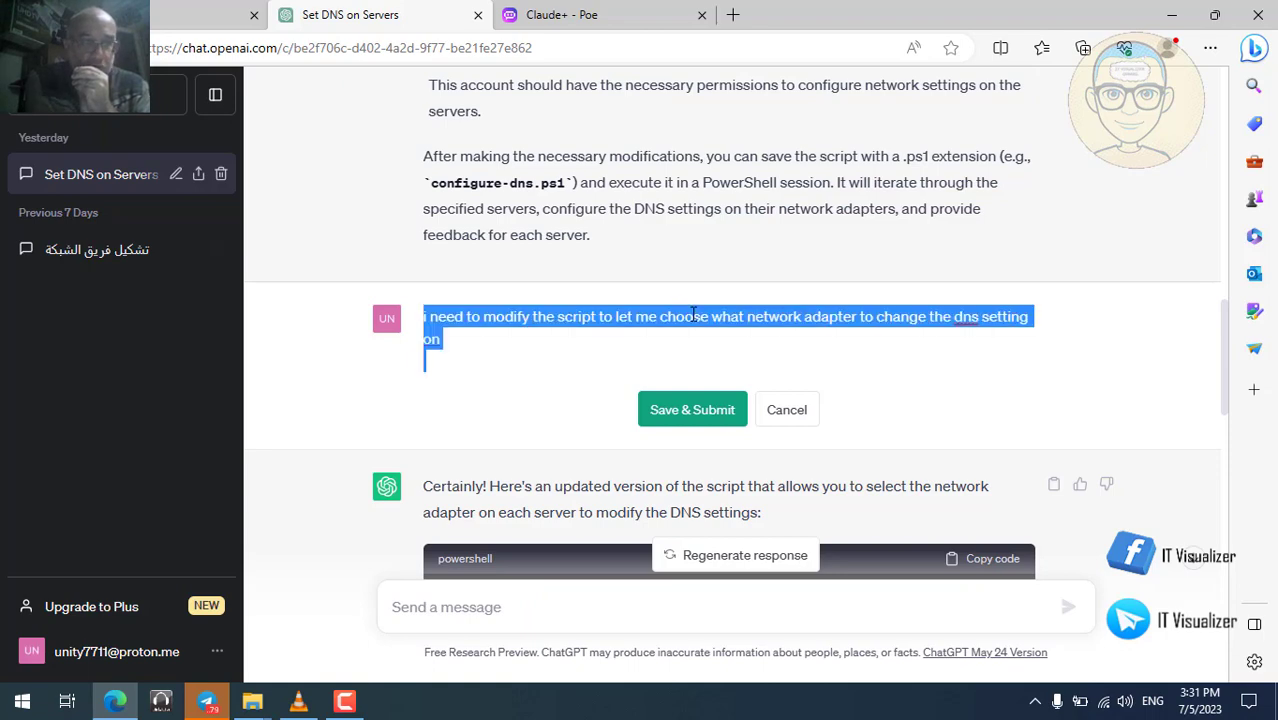
left_click(199, 22)
Send Bard the adapter-choice request and review its Get-NetAdapter script that prompts for one.
left_click(560, 596)
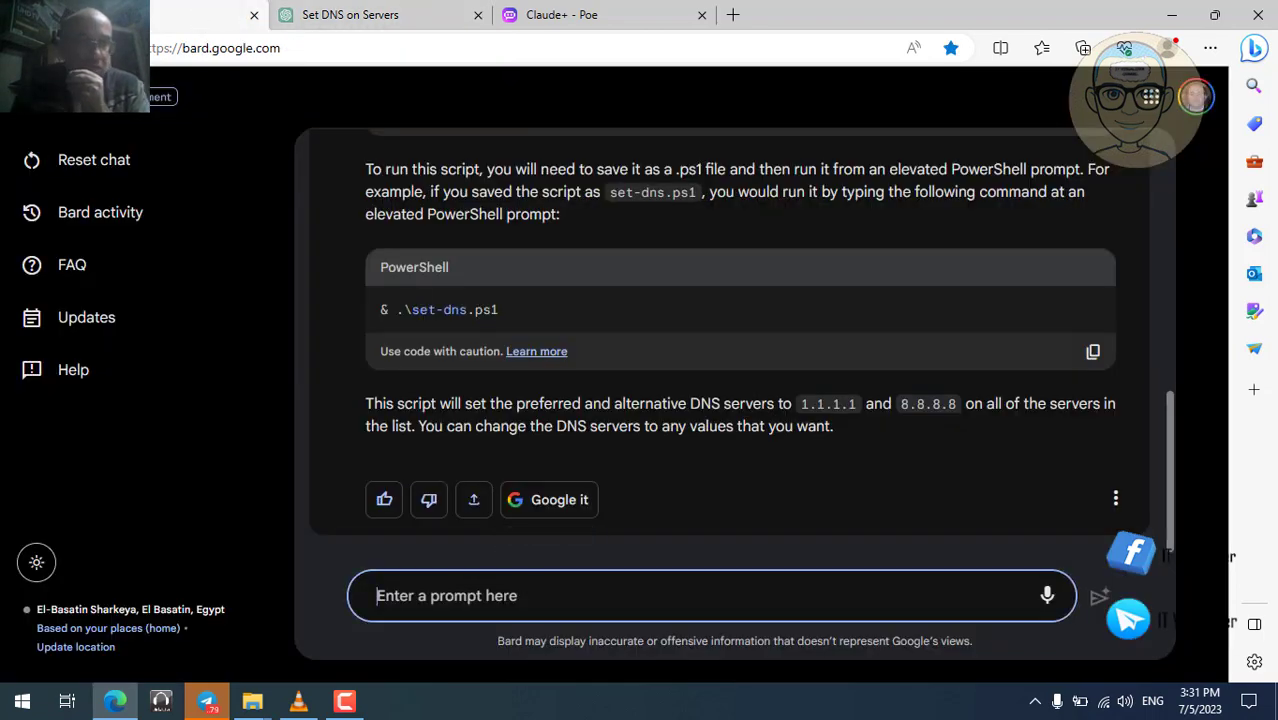
key("ctrl+v")
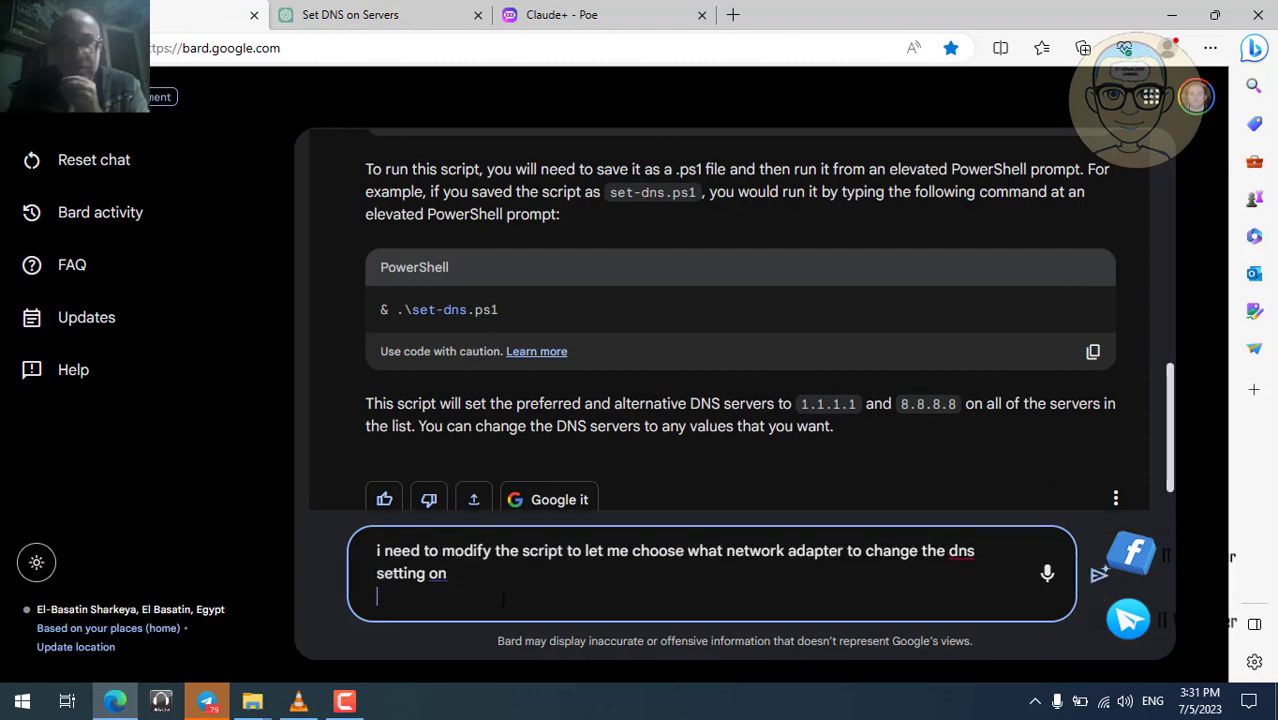
key("Return")
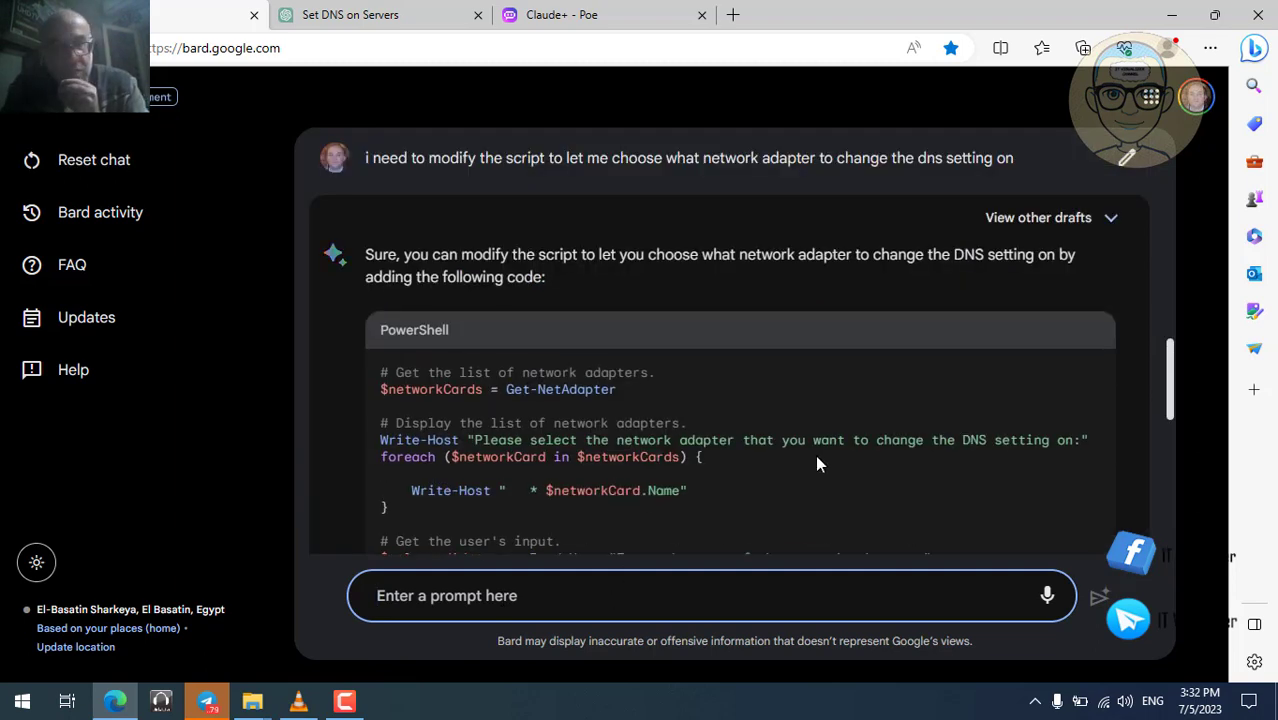
scroll(1166, 513, "down", 2)
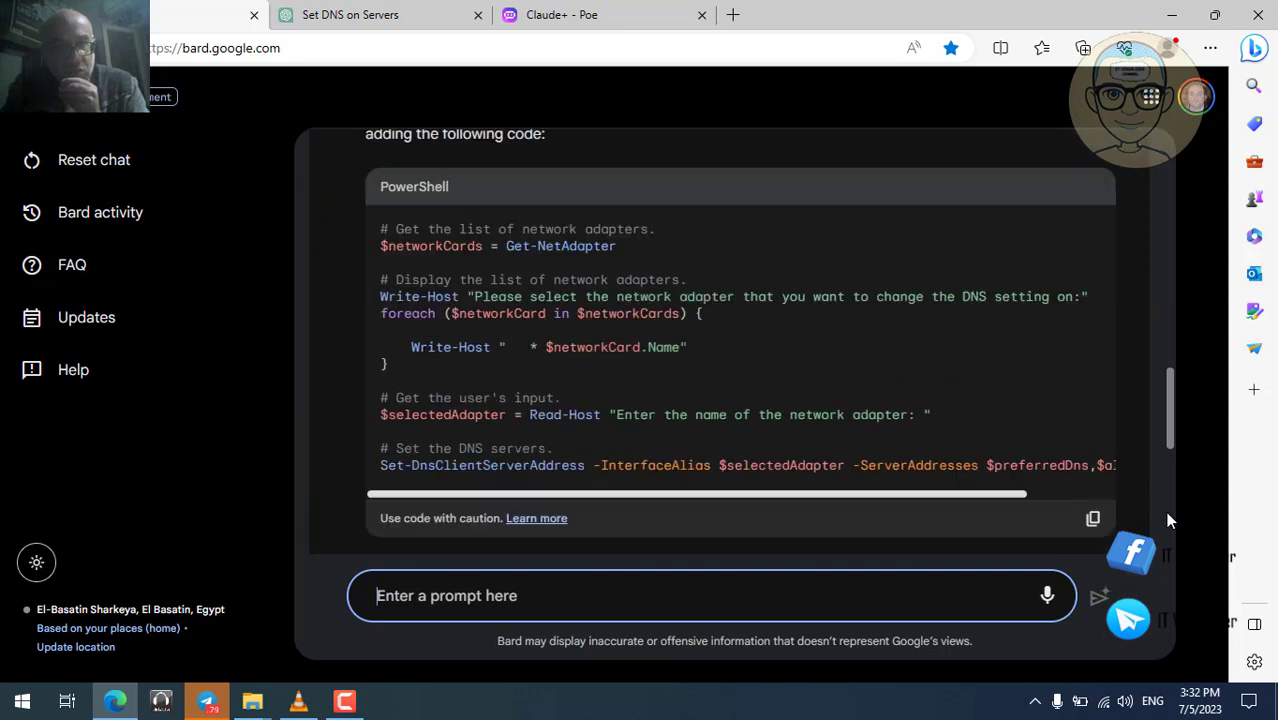
scroll(1167, 517, "down", 2)
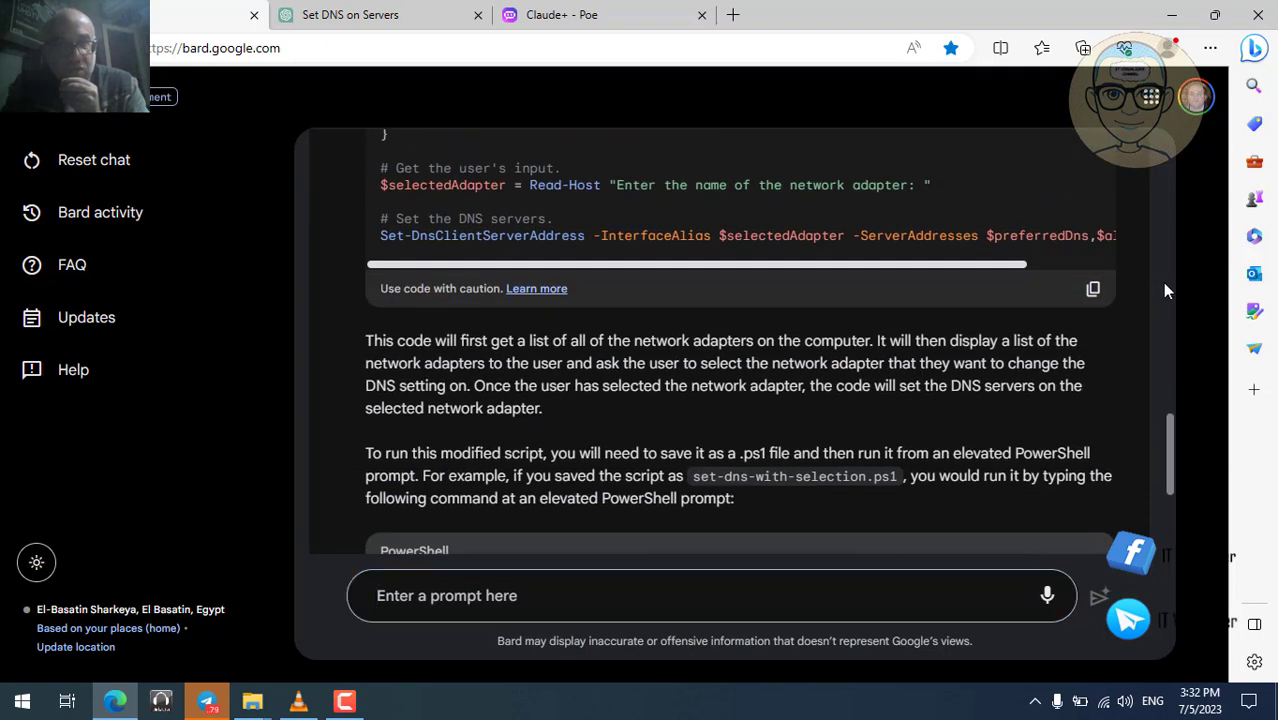
scroll(1164, 264, "up", 4)
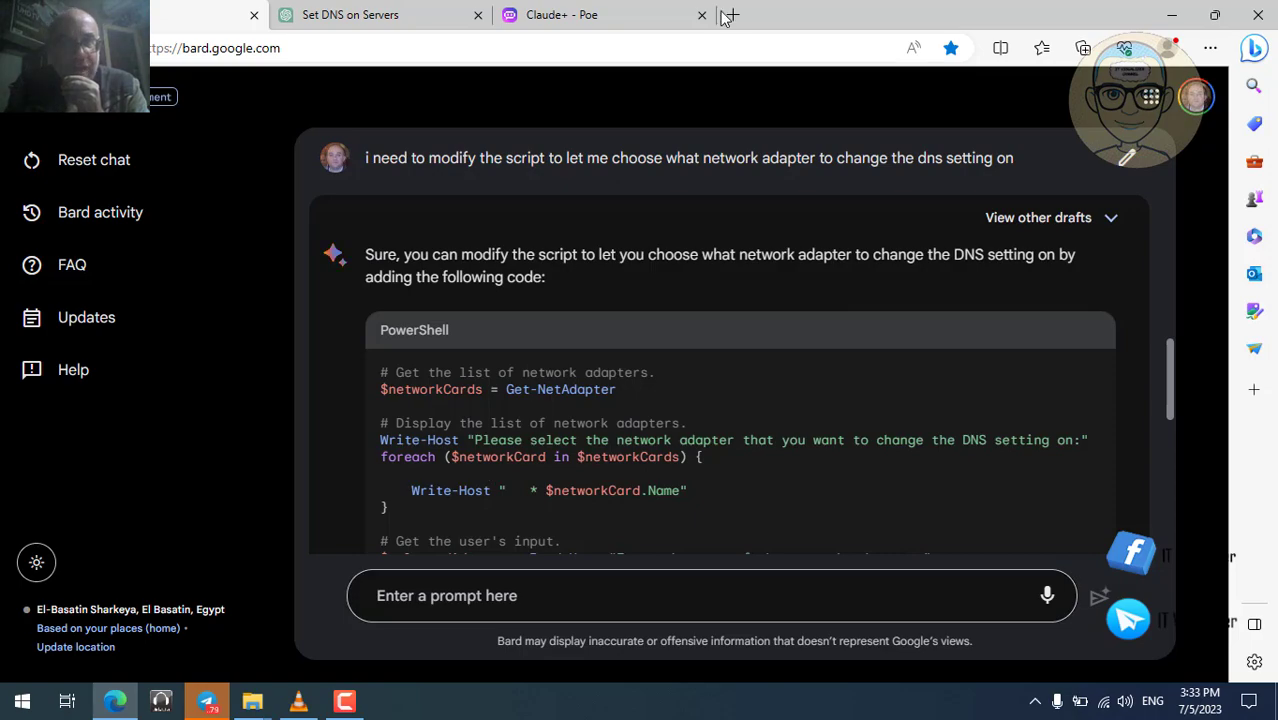
Minimize the browser and Scripts folder, resume the VLC recording fullscreen, and show the Skynet HQ VM.
left_click(1172, 14)
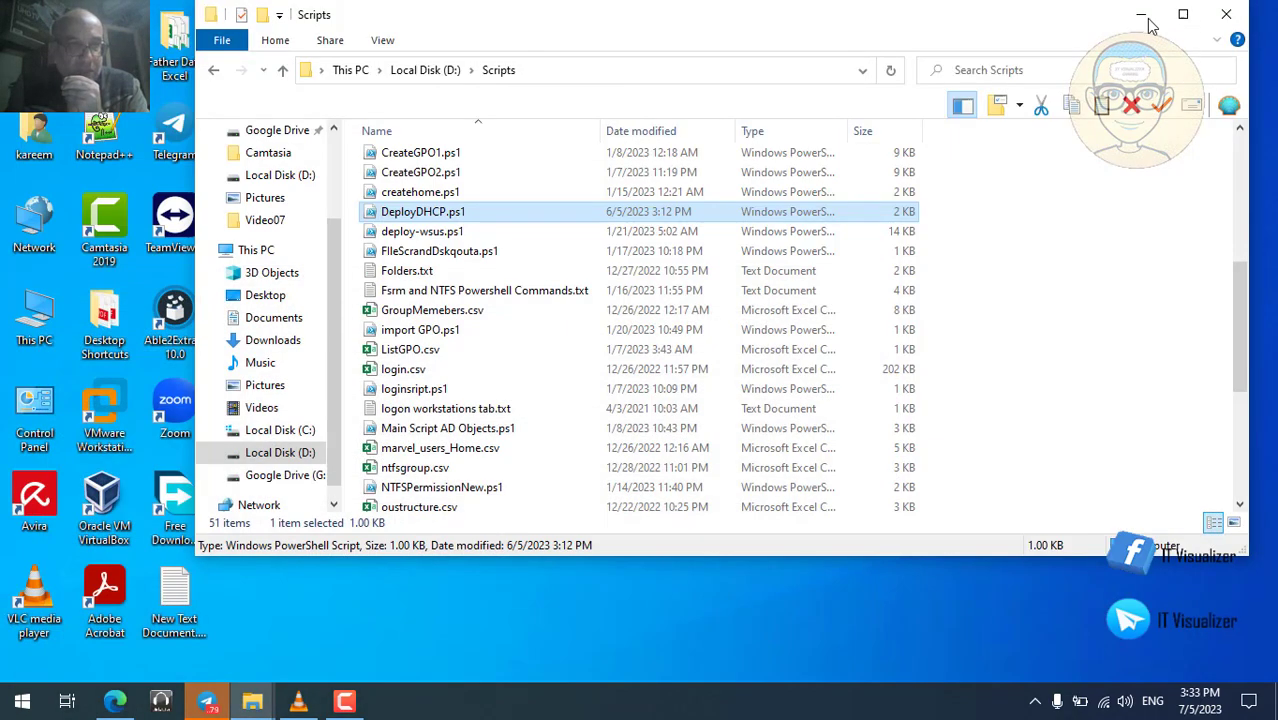
left_click(1141, 14)
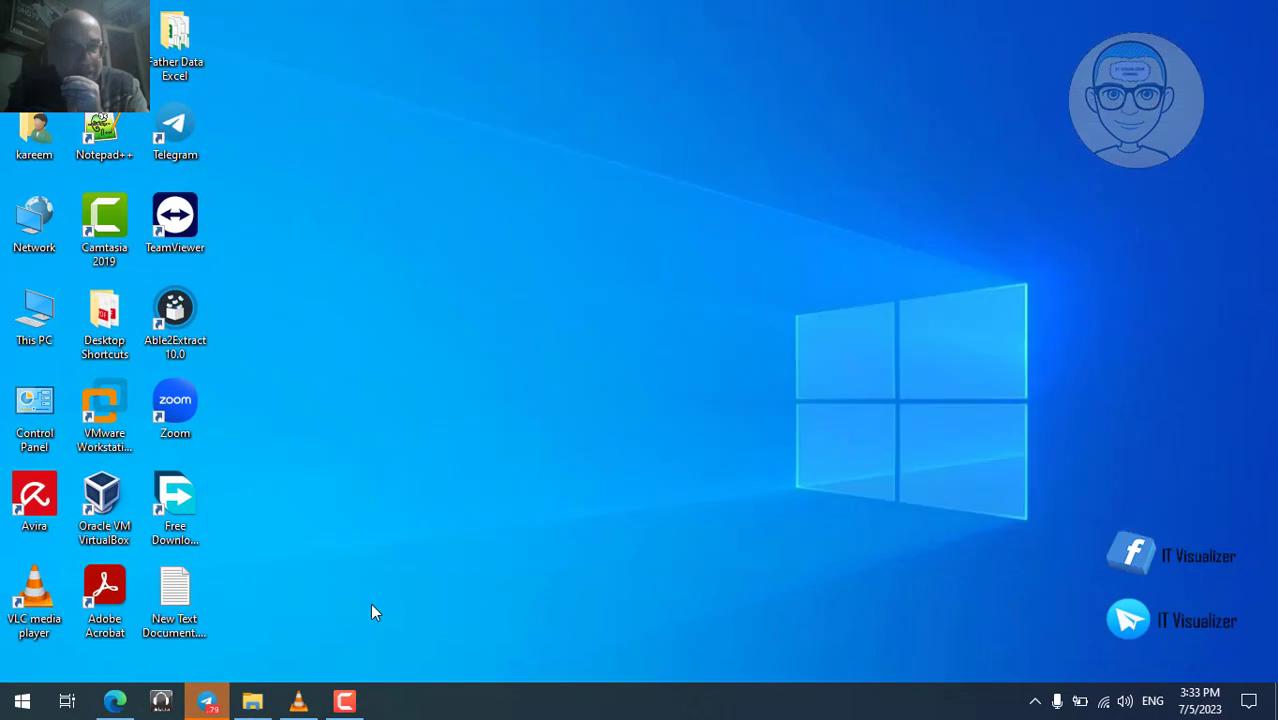
left_click(302, 706)
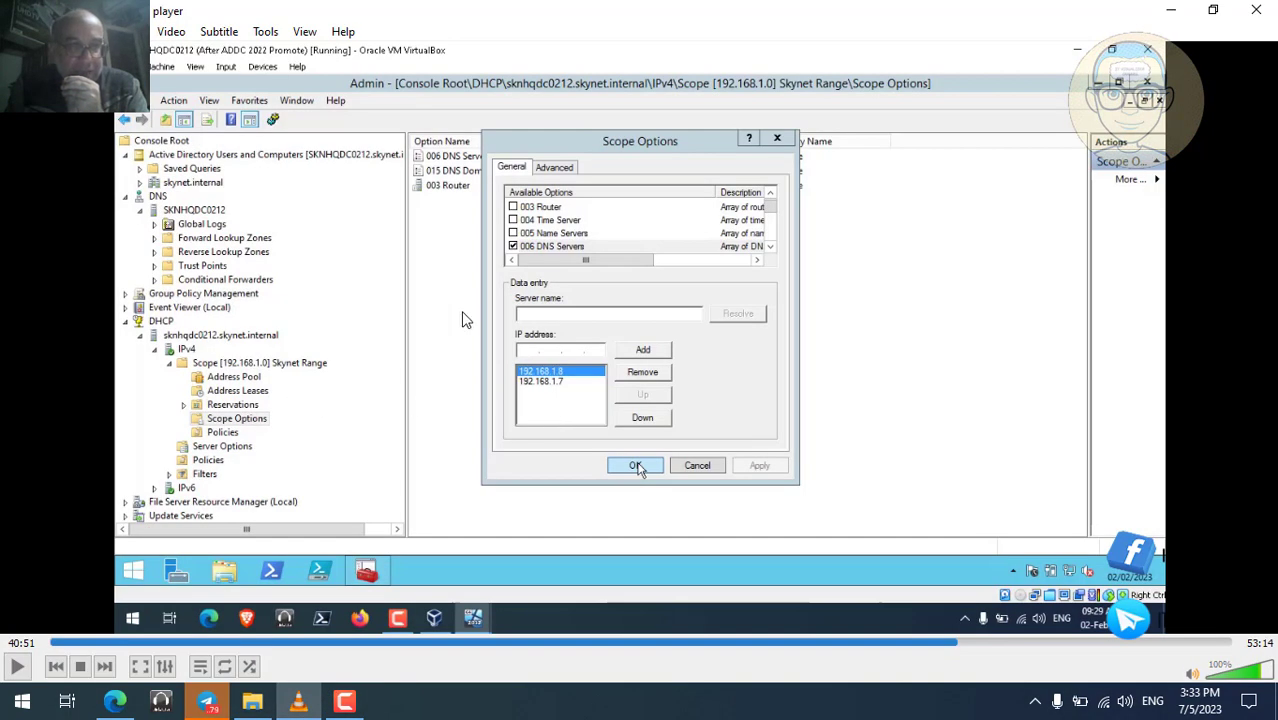
double_click(461, 311)
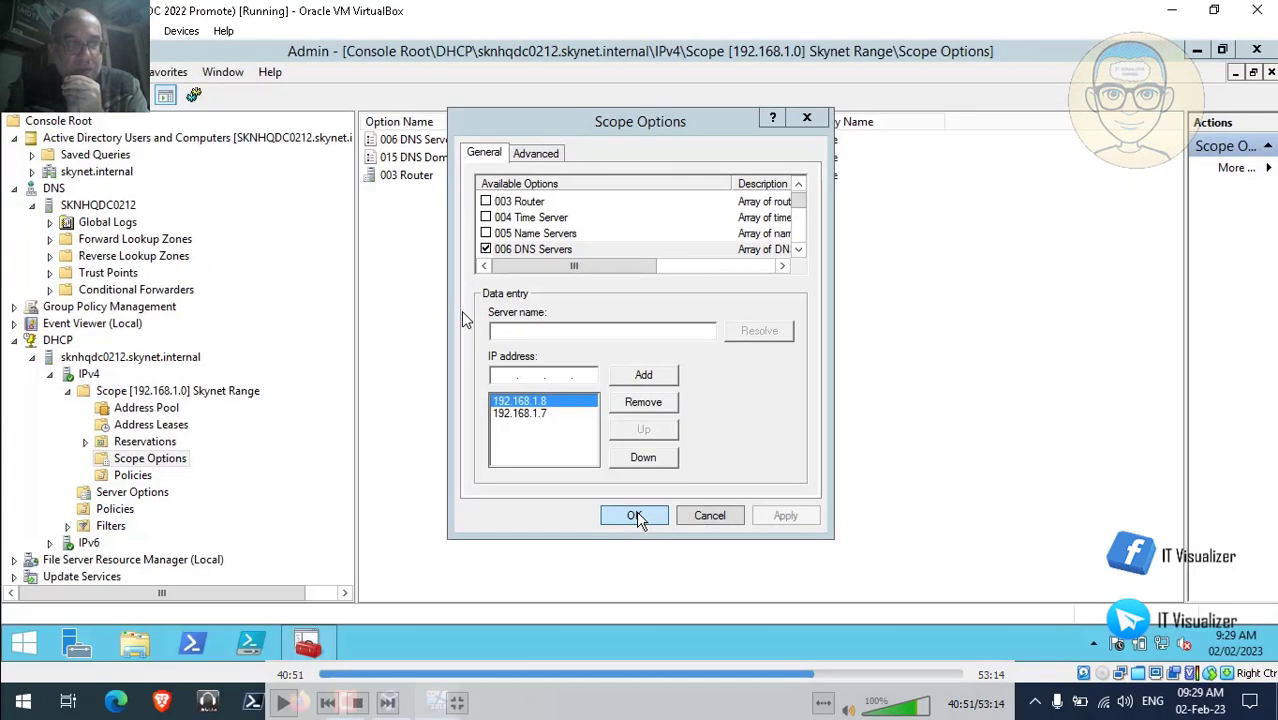
left_click(283, 706)
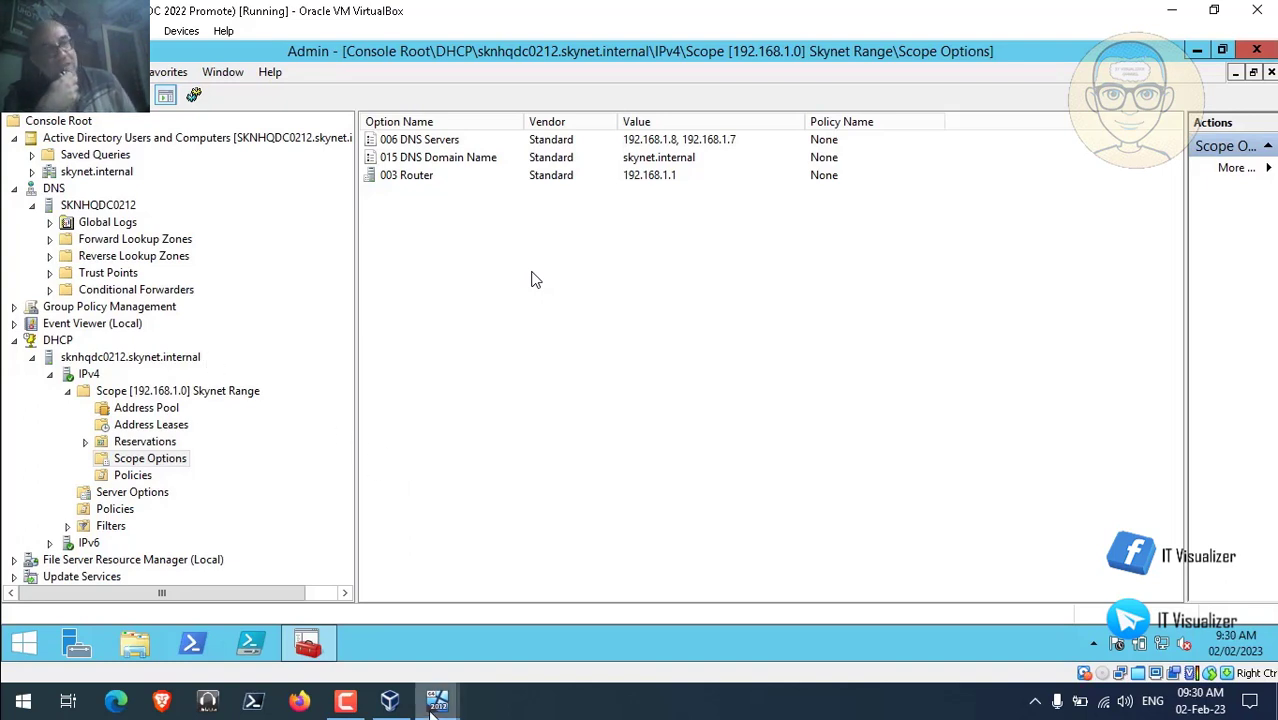
mouse_move(437, 708)
left_click(637, 606)
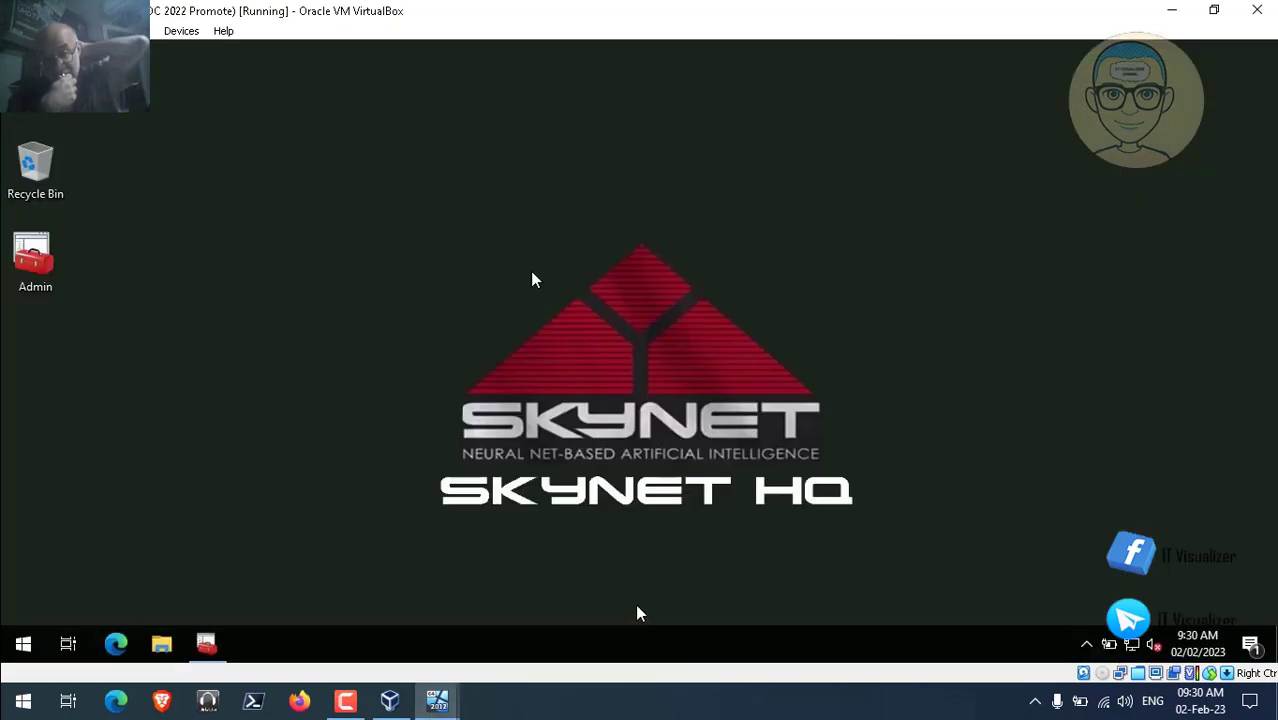
Check SKNHQDC0122's DNS forwarders in its properties, then switch back to the SKNHQDC0212 VM.
left_click(207, 644)
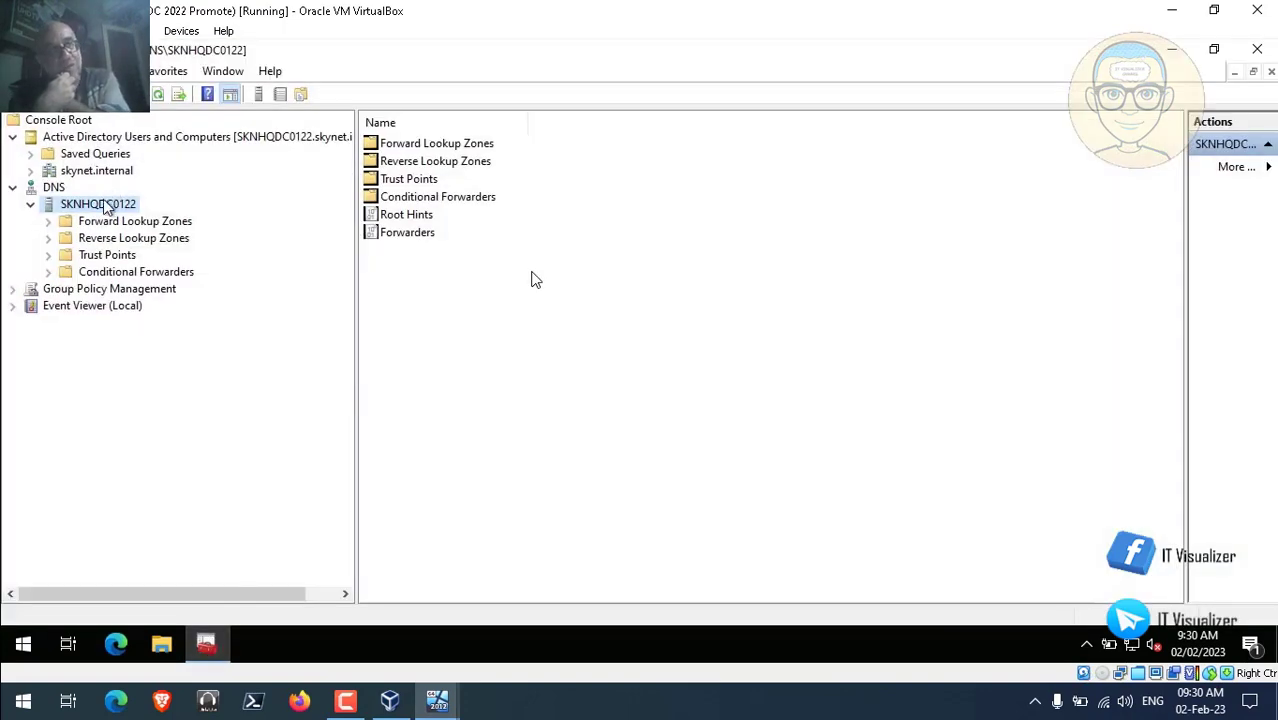
right_click(105, 208)
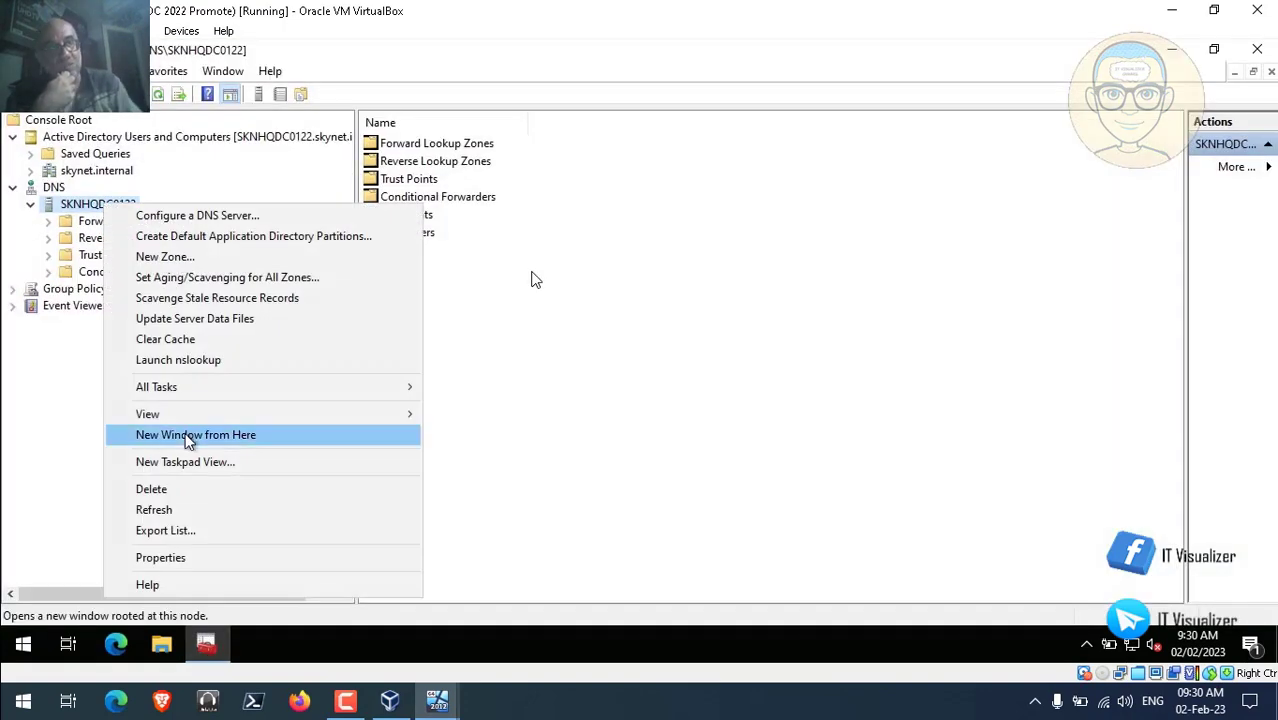
left_click(195, 559)
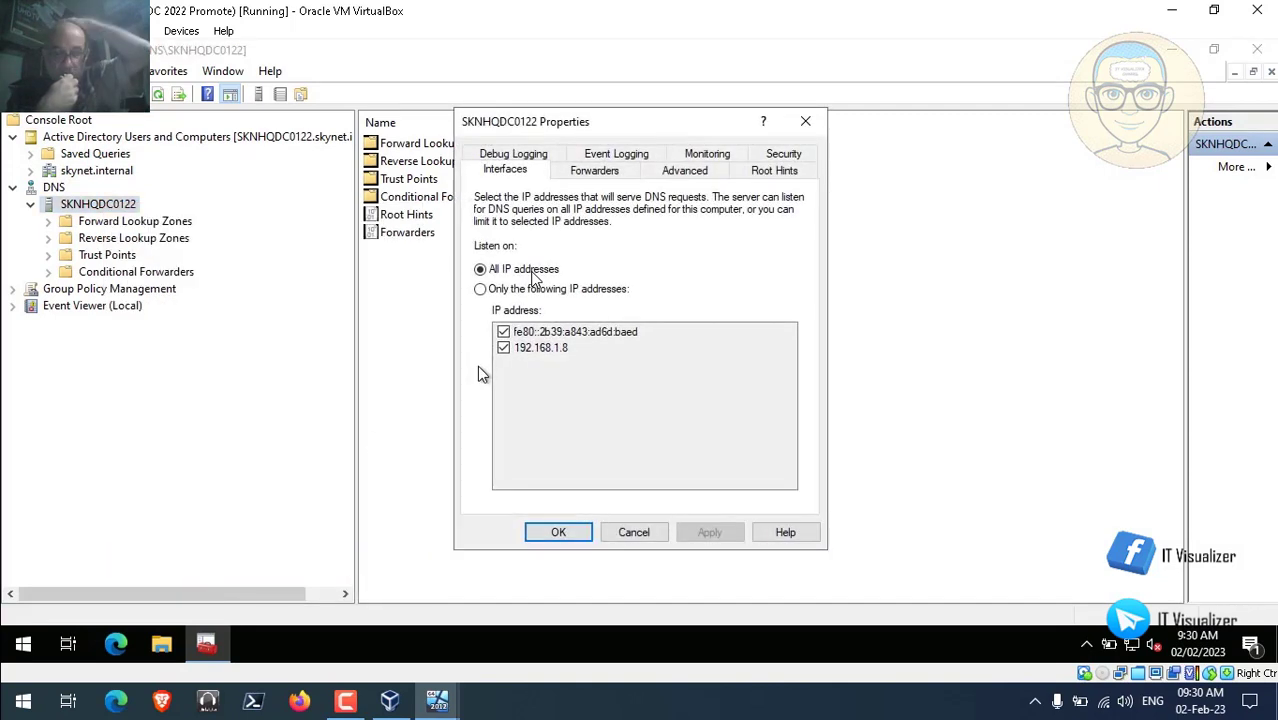
left_click(612, 174)
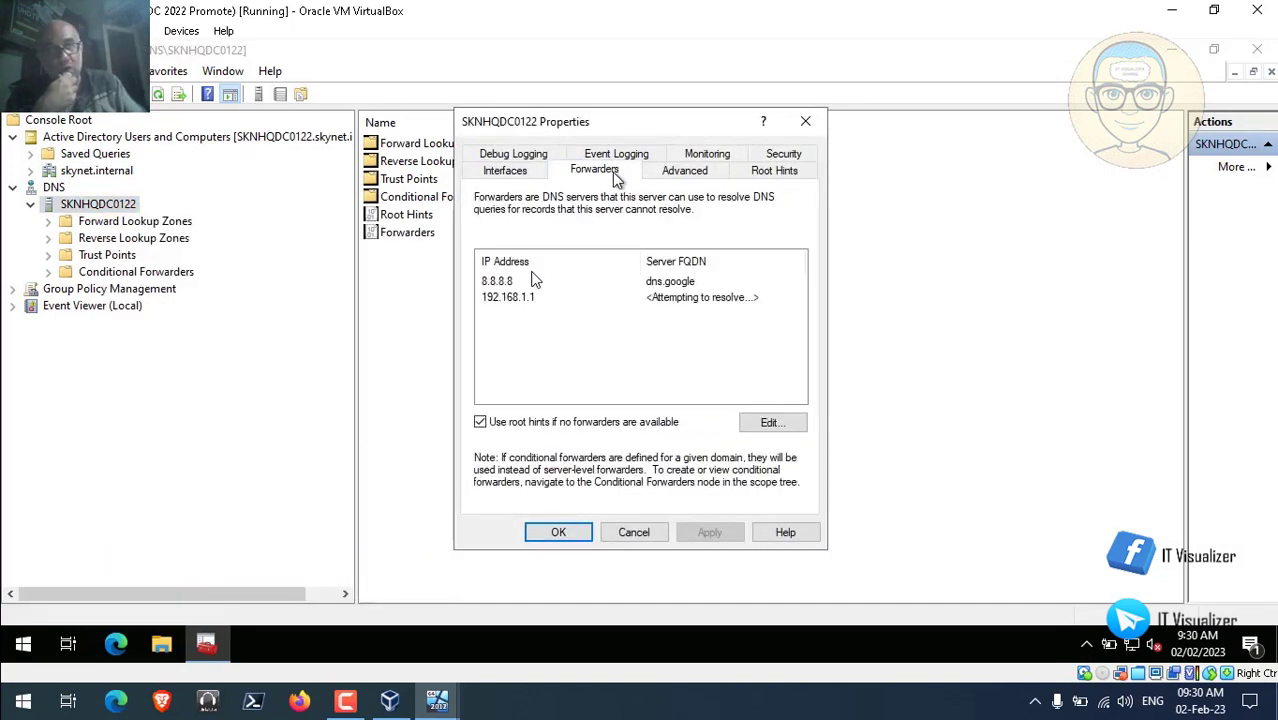
left_click(566, 535)
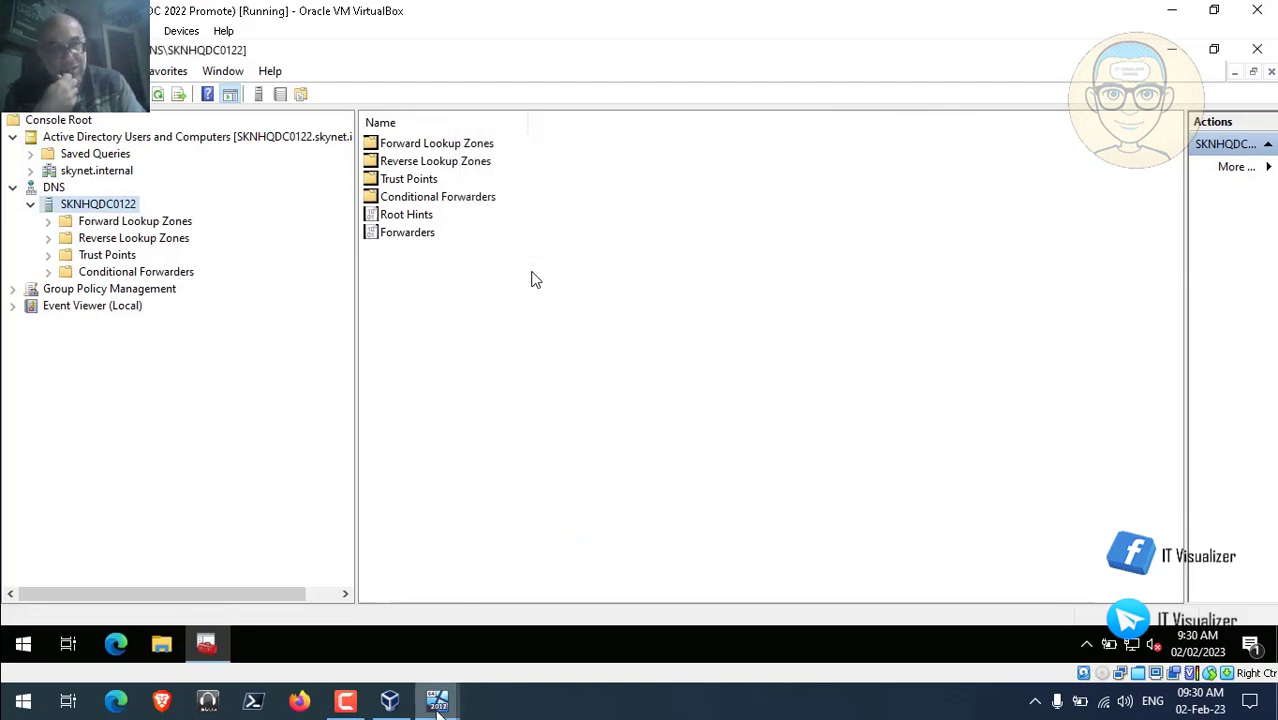
left_click(438, 697)
left_click(428, 632)
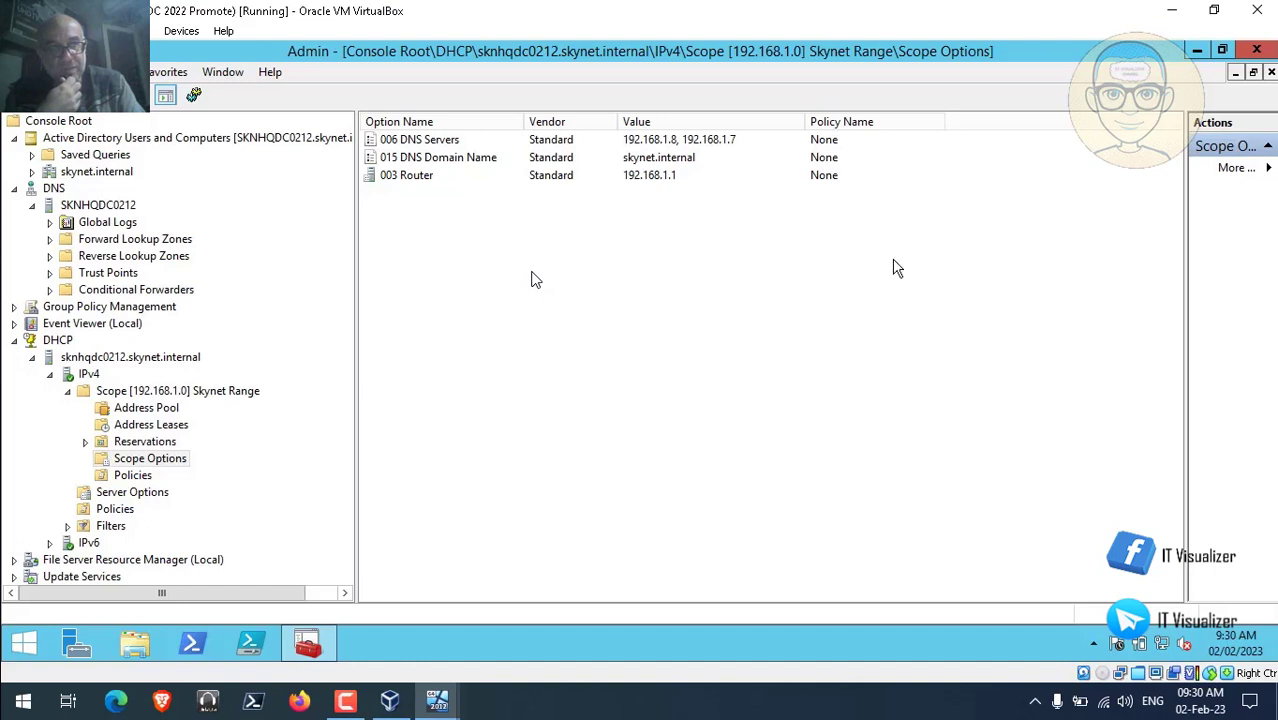
Minimize the Admin console and current VM, bring up SKNHQDC0112, and launch Server Manager.
left_click(1197, 52)
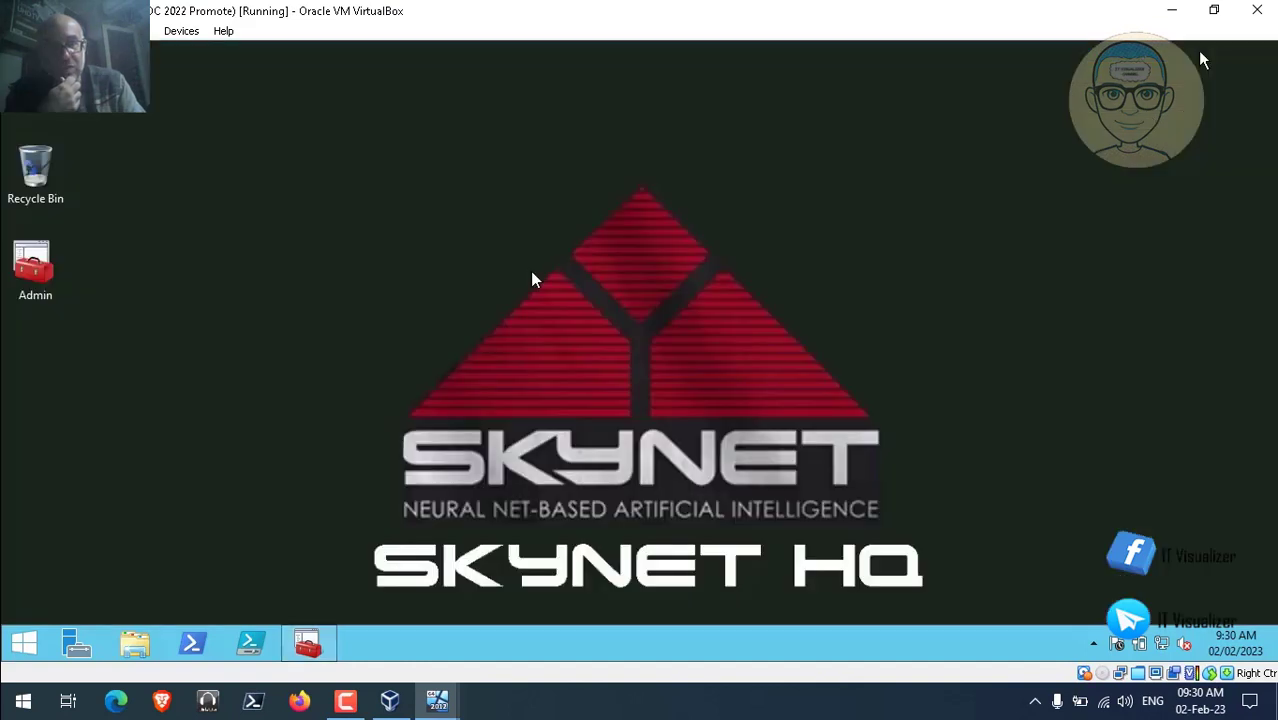
left_click(1175, 12)
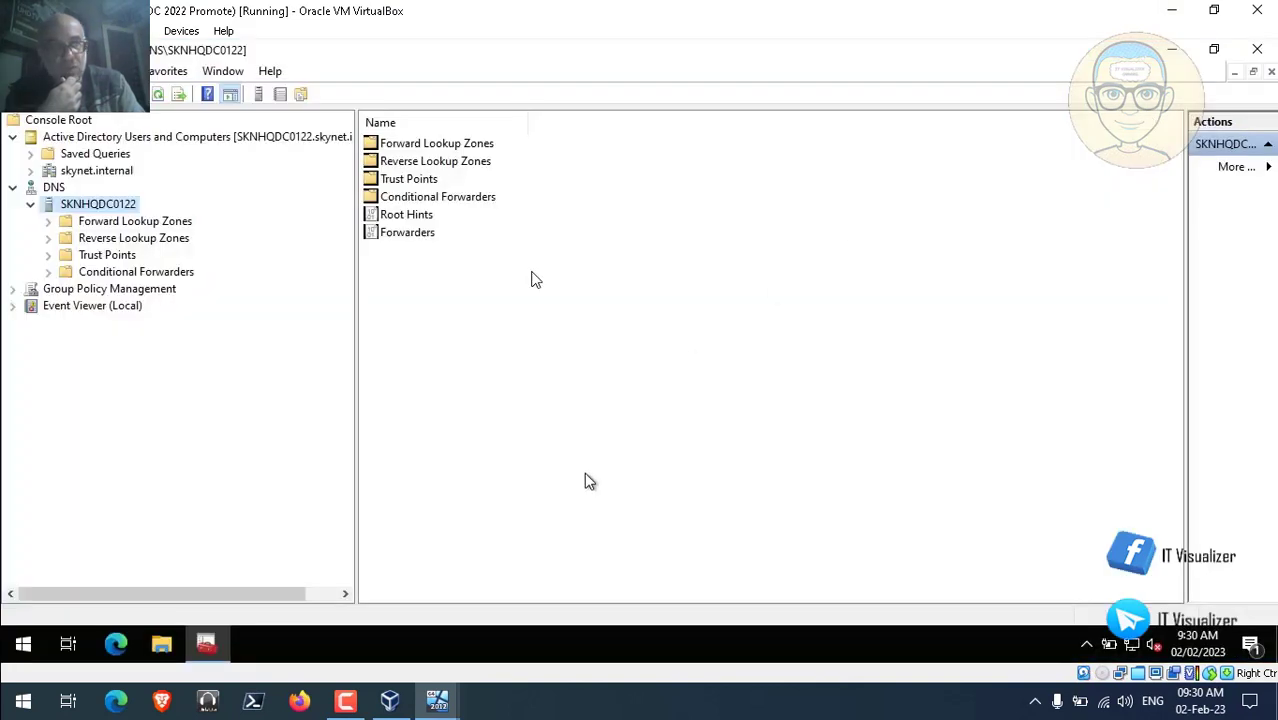
mouse_move(445, 690)
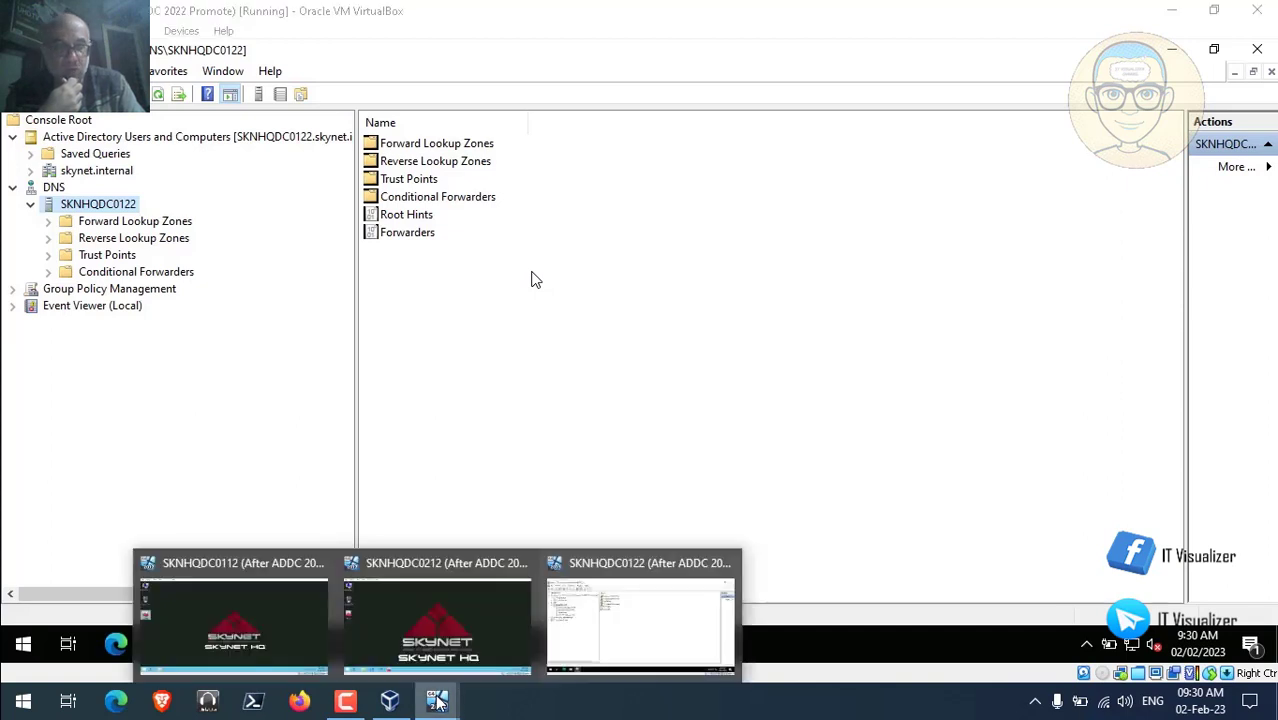
left_click(200, 610)
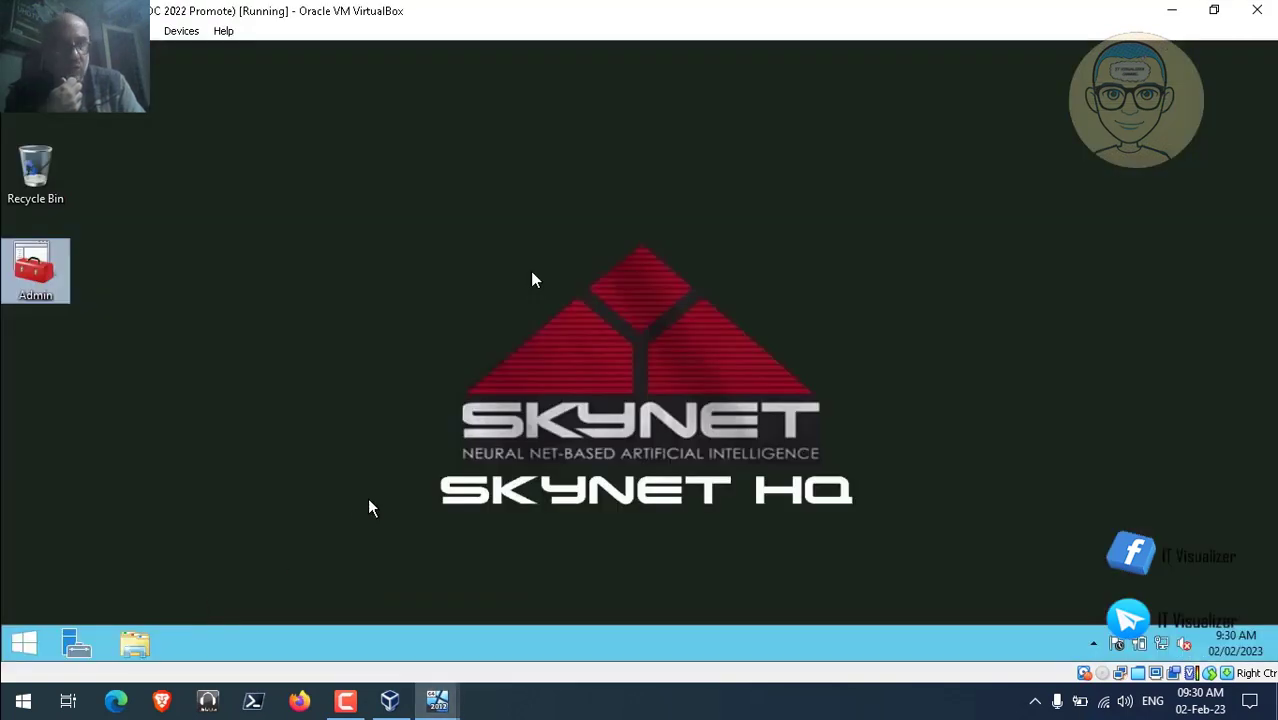
left_click(76, 644)
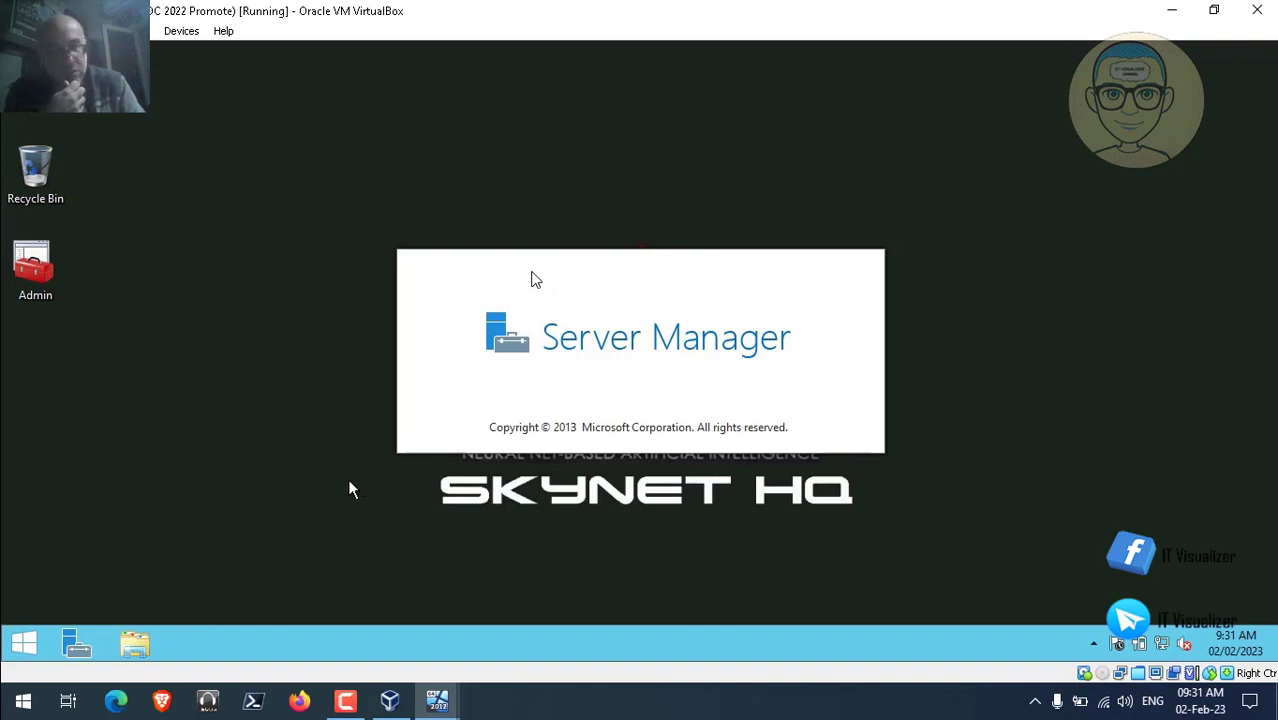
Start Remove Roles and Features from Manage, maximize the wizard, and advance to Server Roles.
left_click(345, 700)
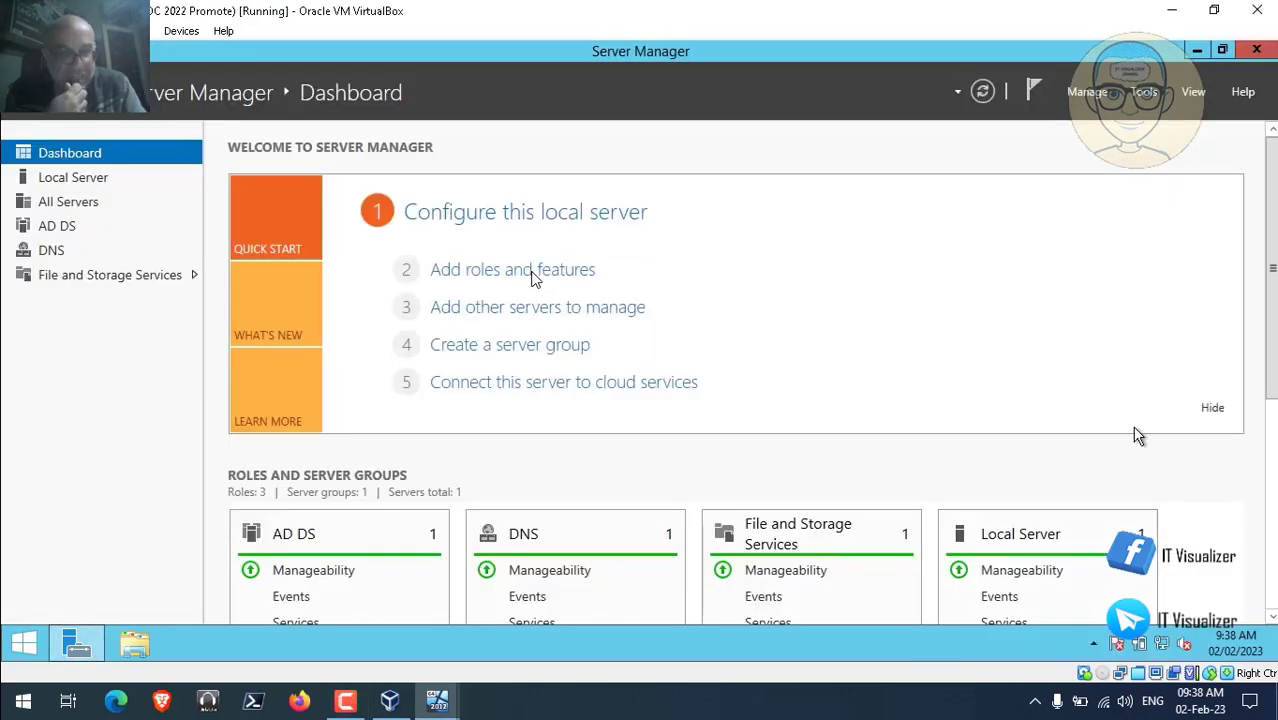
left_click(1088, 96)
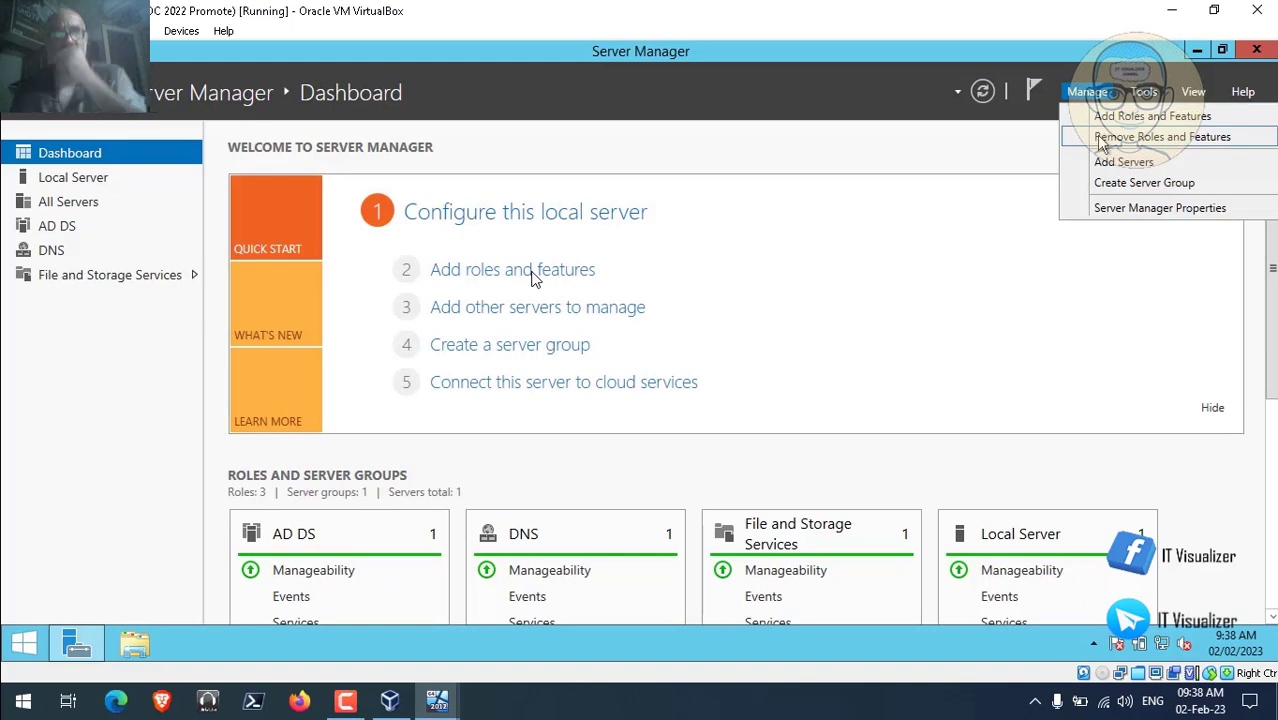
left_click(1130, 137)
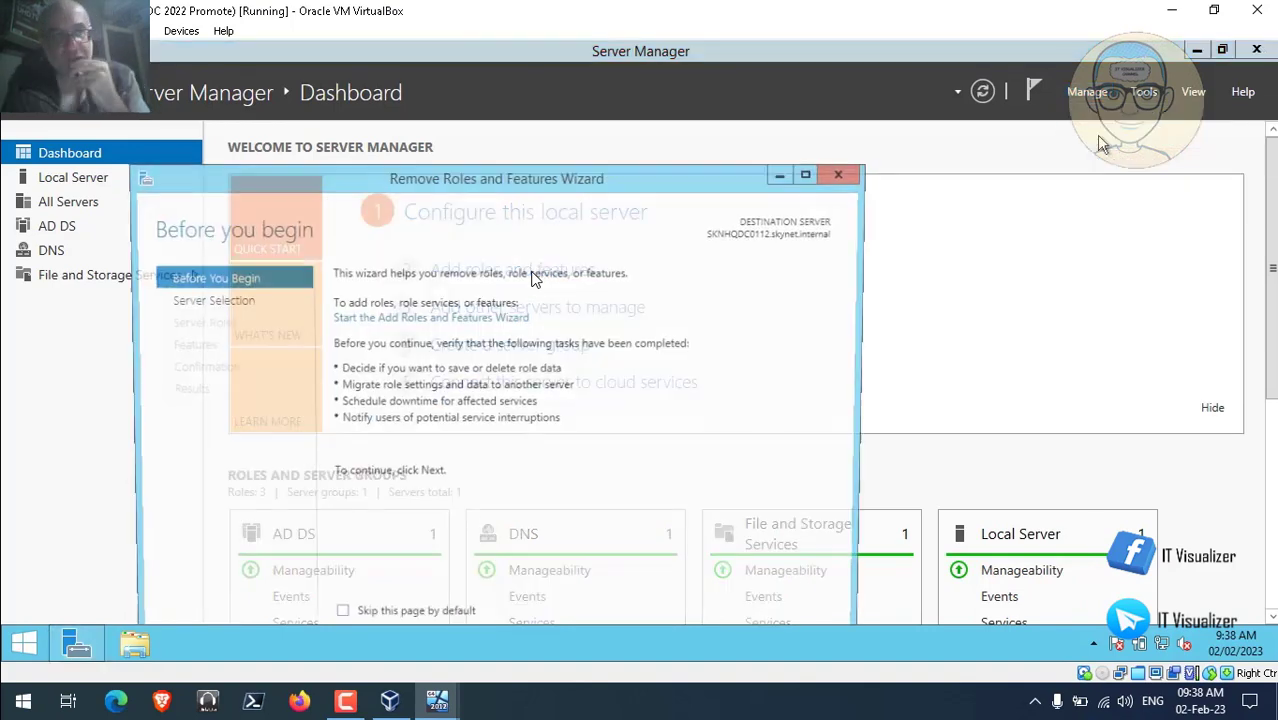
double_click(628, 176)
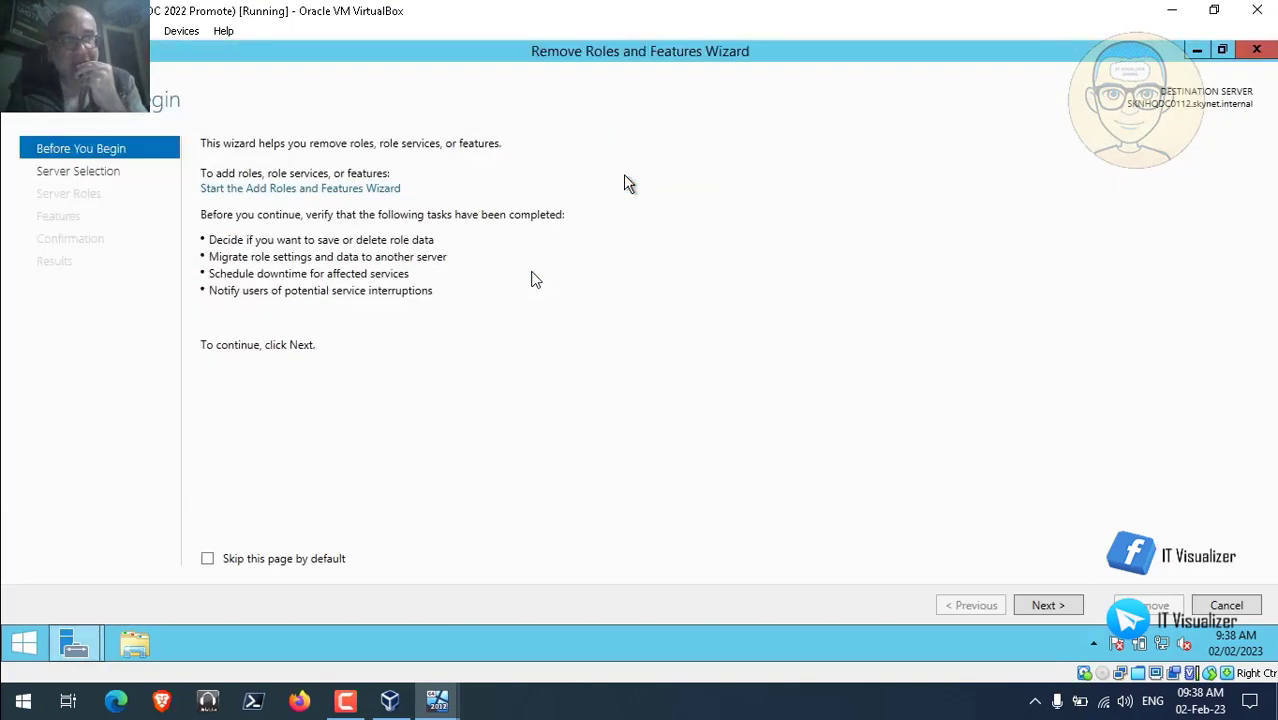
left_click(1058, 607)
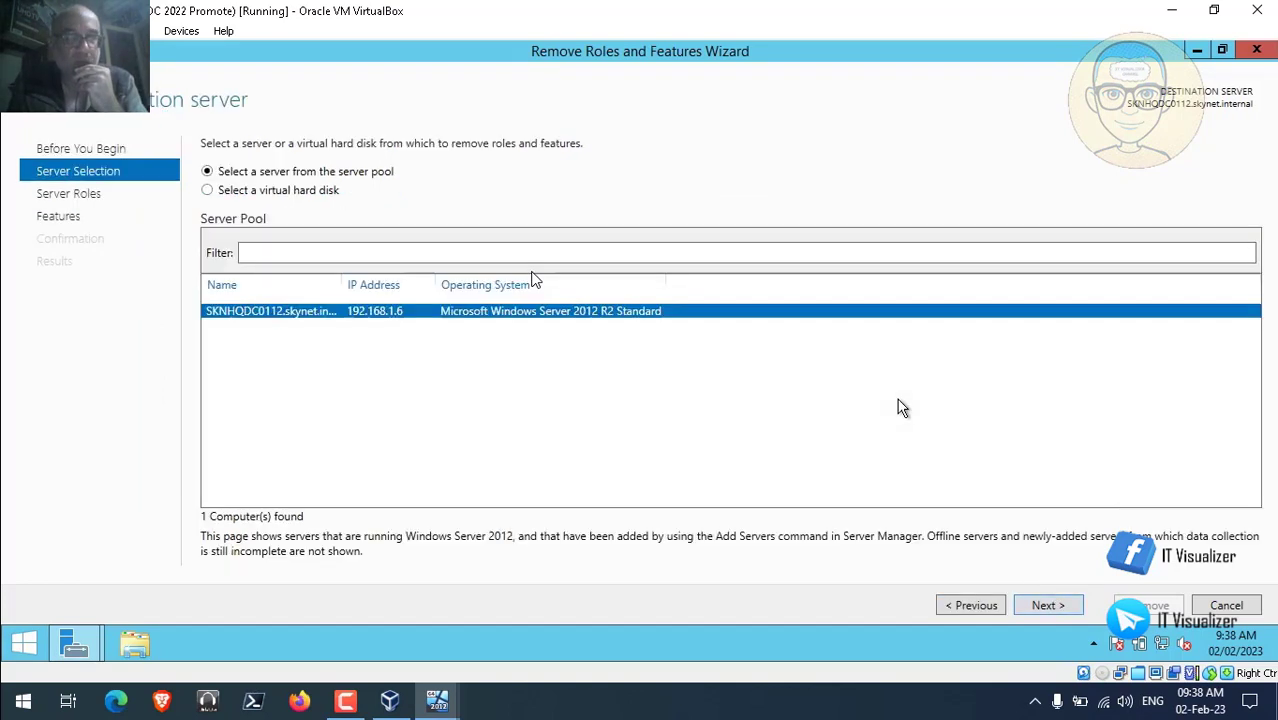
left_click(1045, 606)
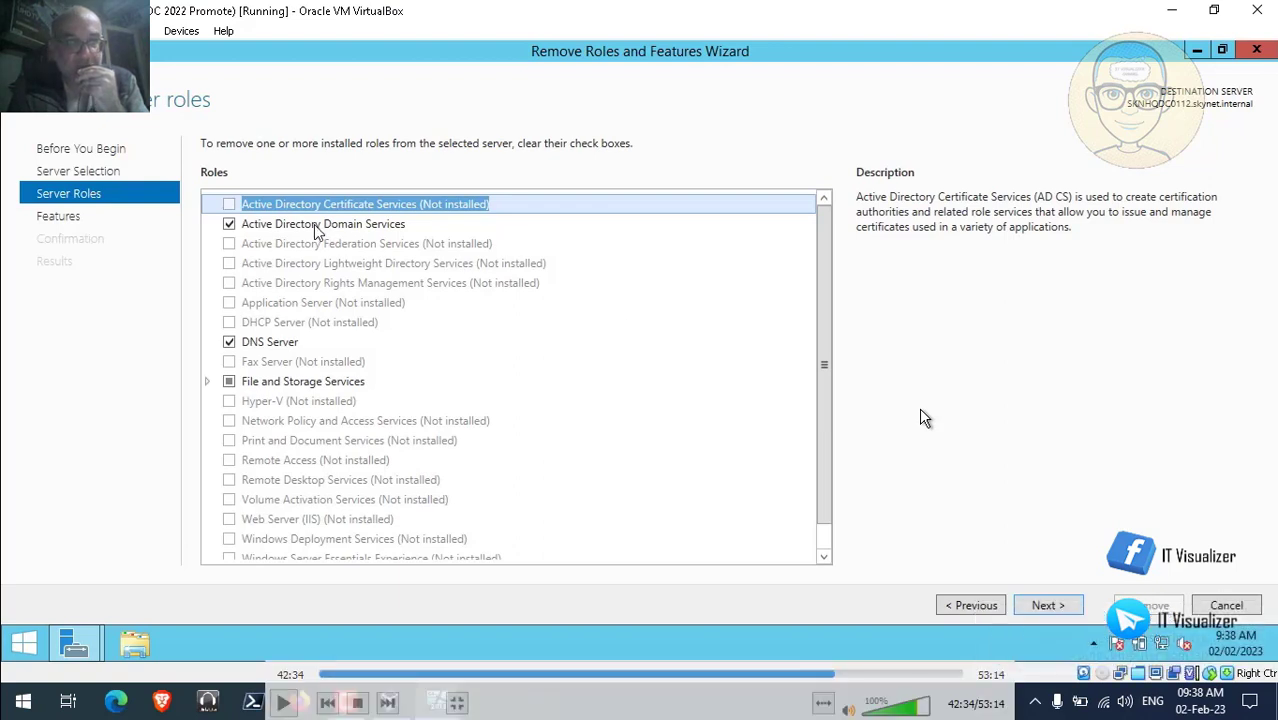
Skip the recording ahead to the restarted removal wizard and resume playback.
left_click(843, 676)
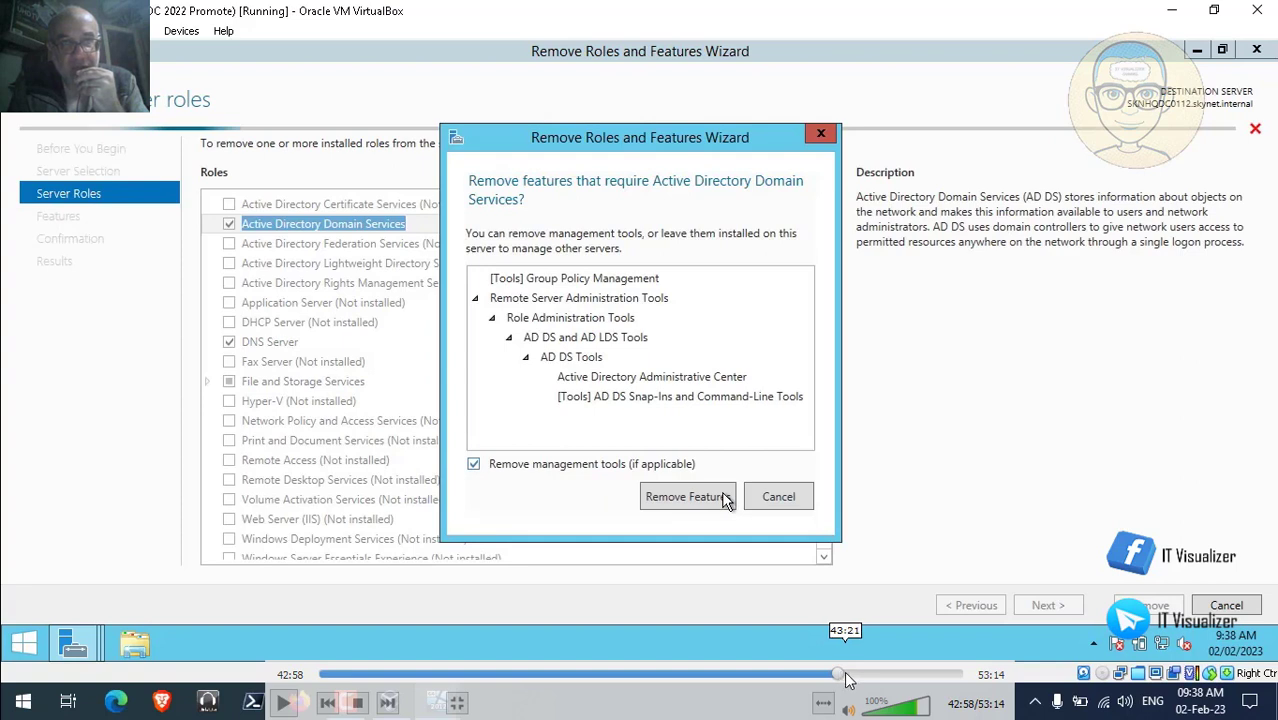
left_click(847, 677)
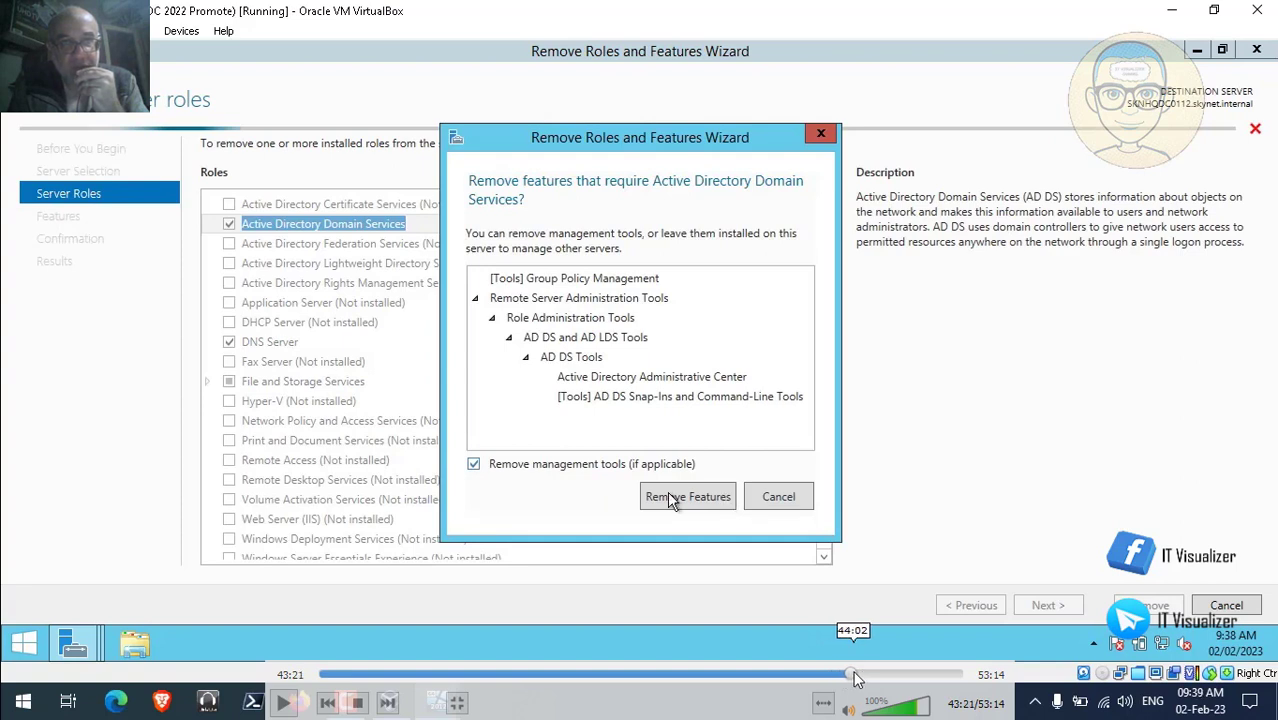
left_click(855, 677)
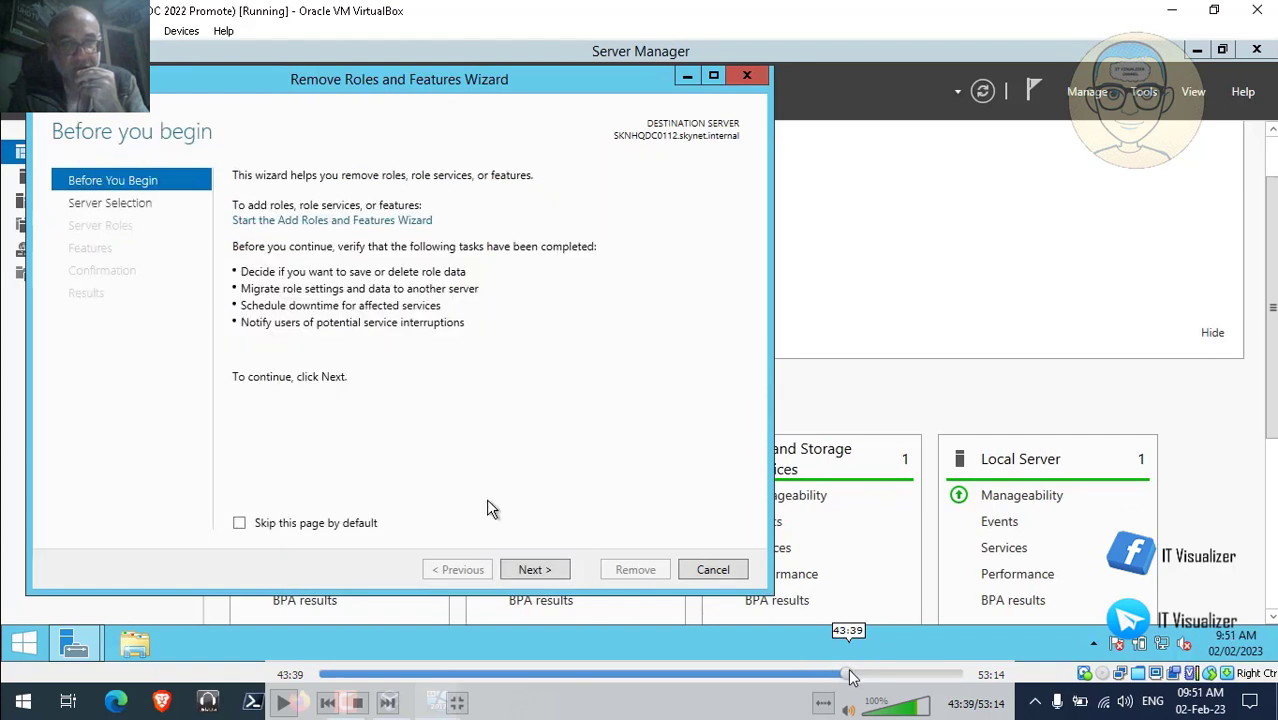
left_click(284, 703)
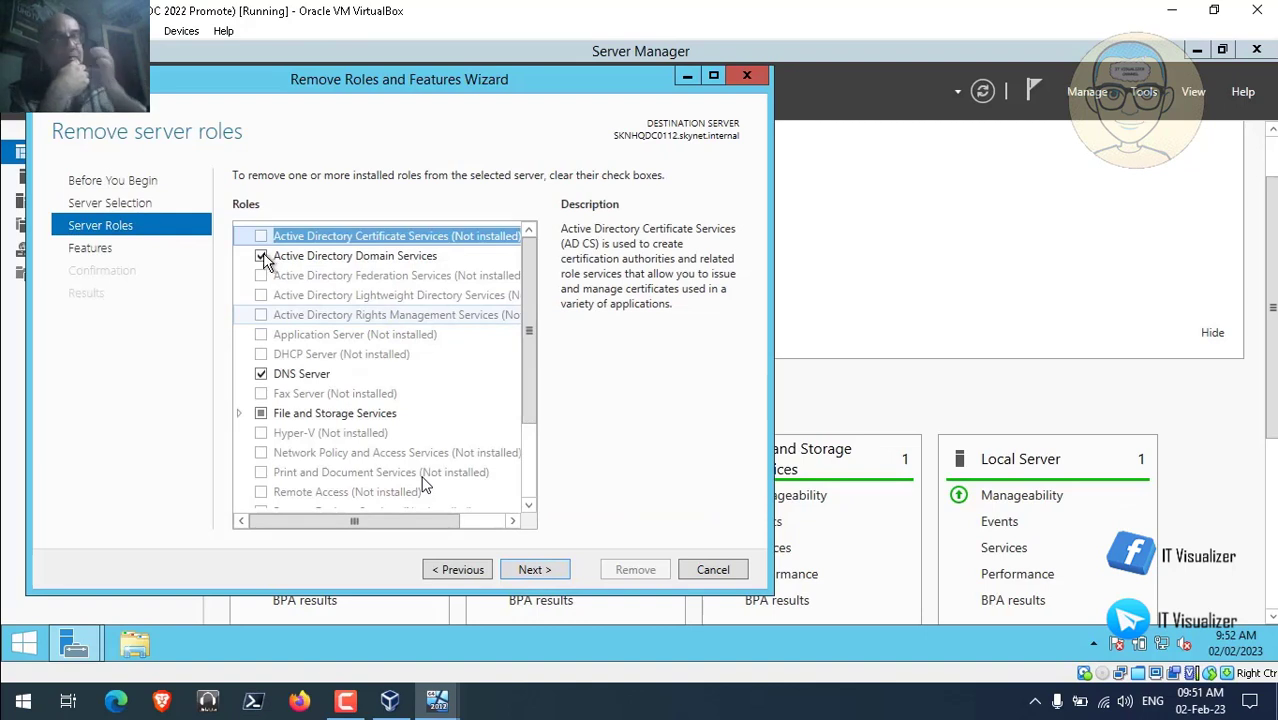
Uncheck Active Directory Domain Services and accept removing its management tools, revealing the demote-first error.
left_click(262, 257)
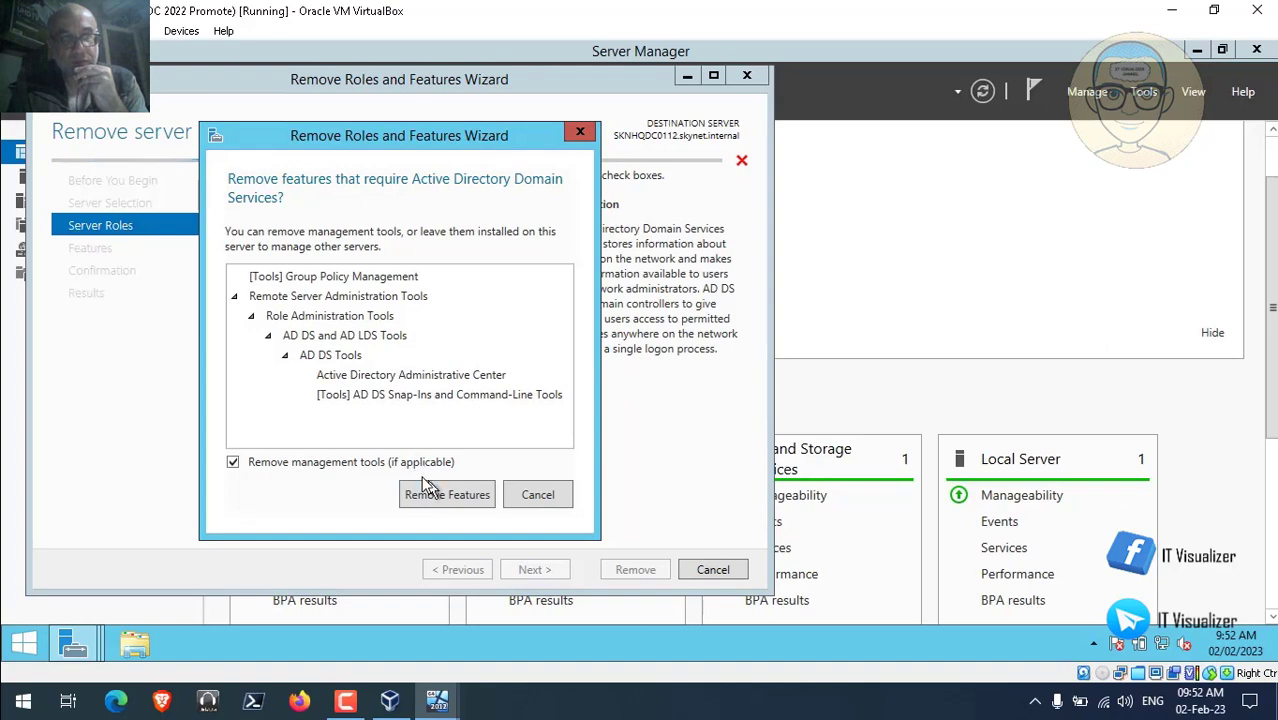
left_click(432, 493)
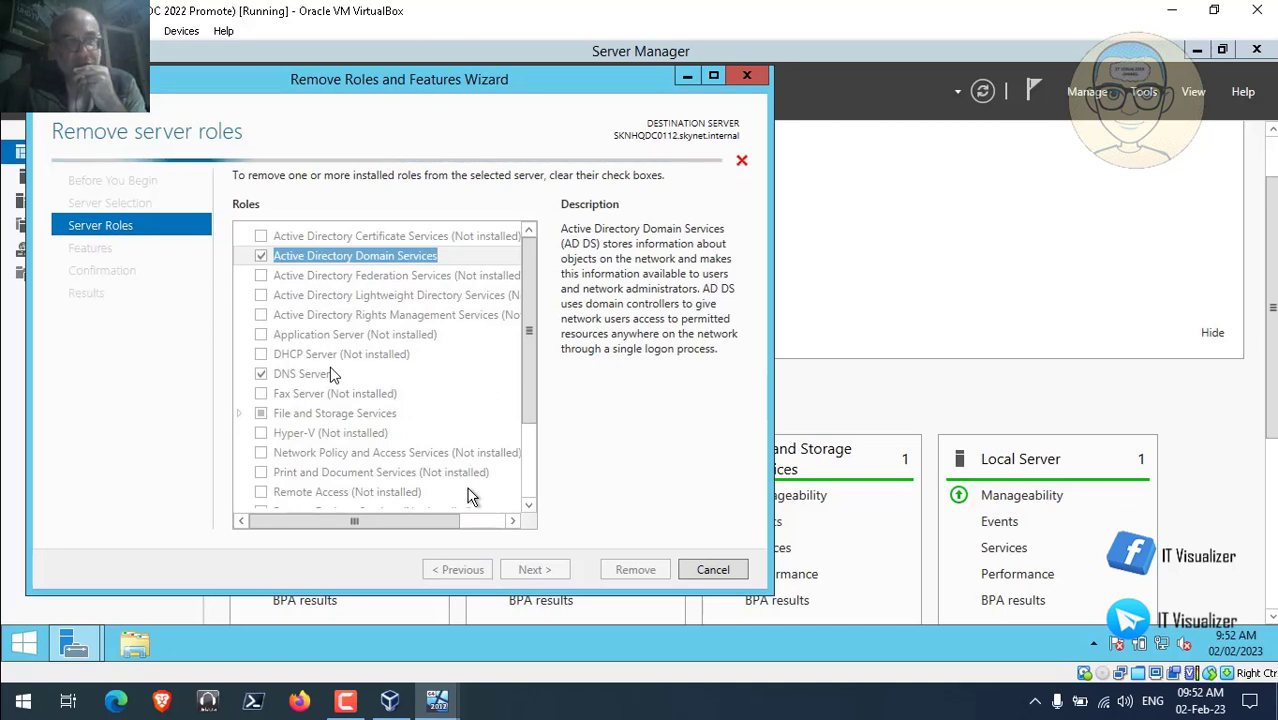
left_click(343, 703)
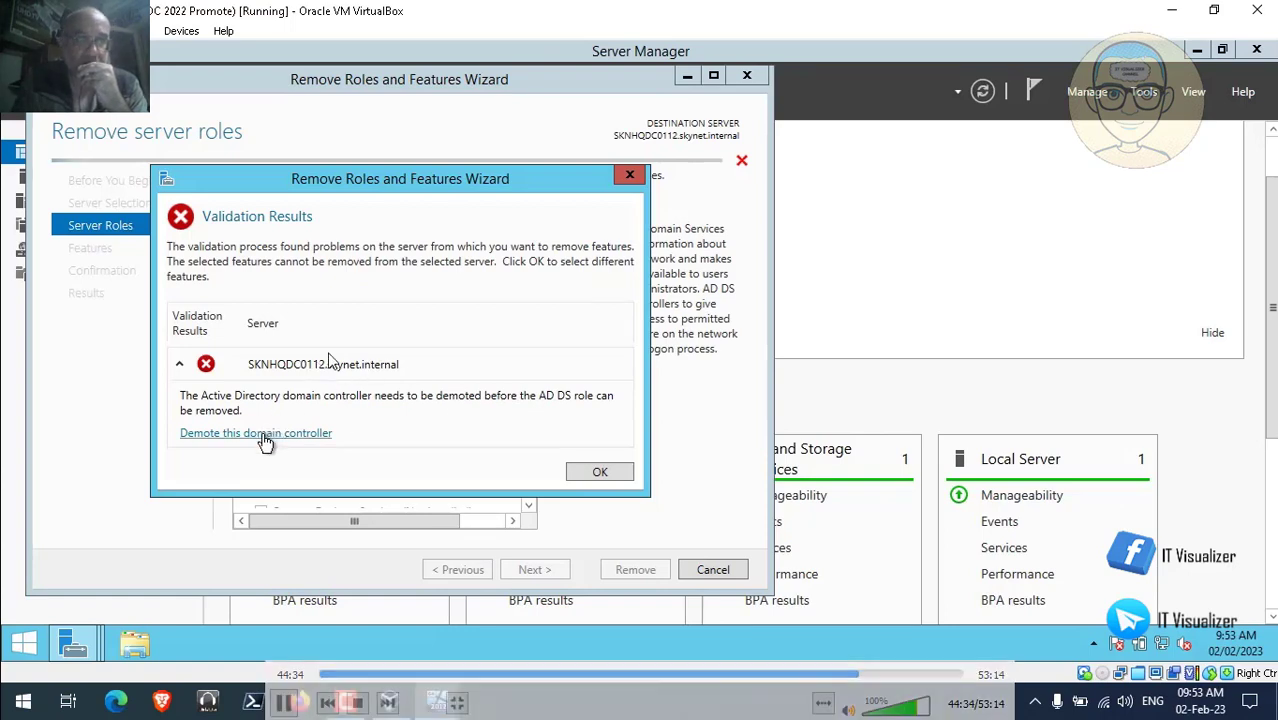
Start demoting the domain controller and accept the DNS and Global Catalog removal warnings.
left_click(256, 433)
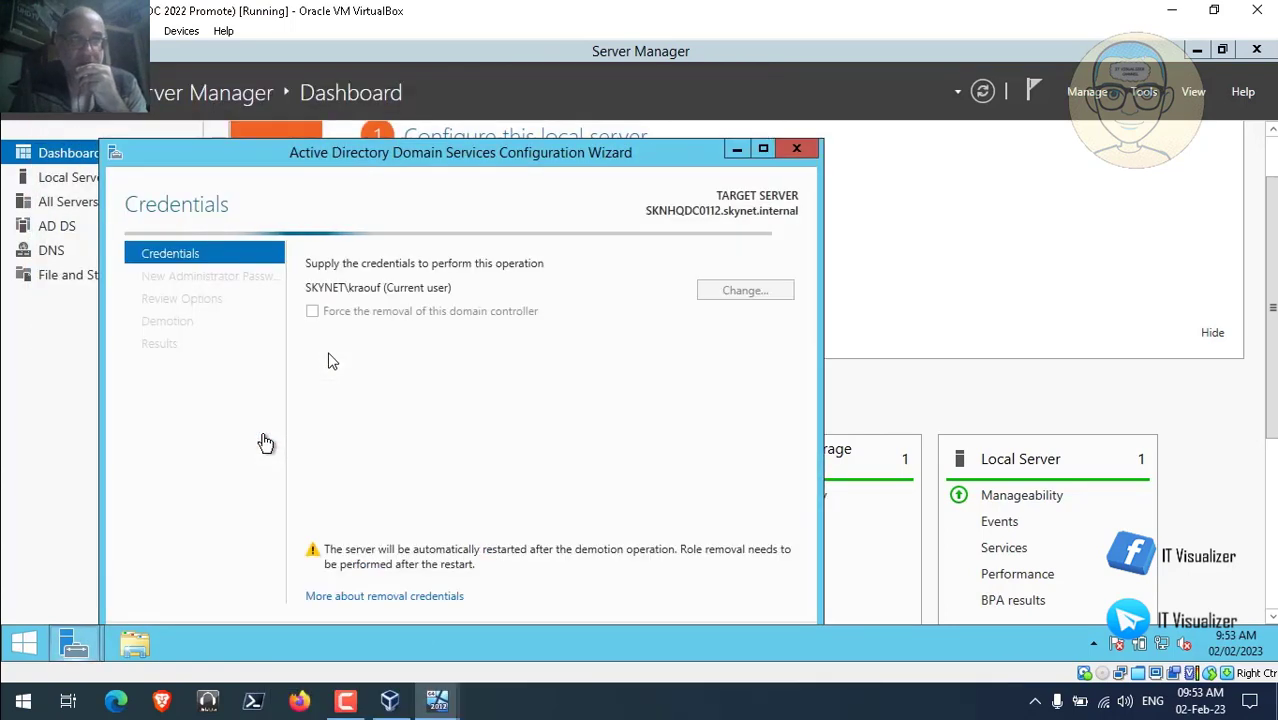
left_click(761, 150)
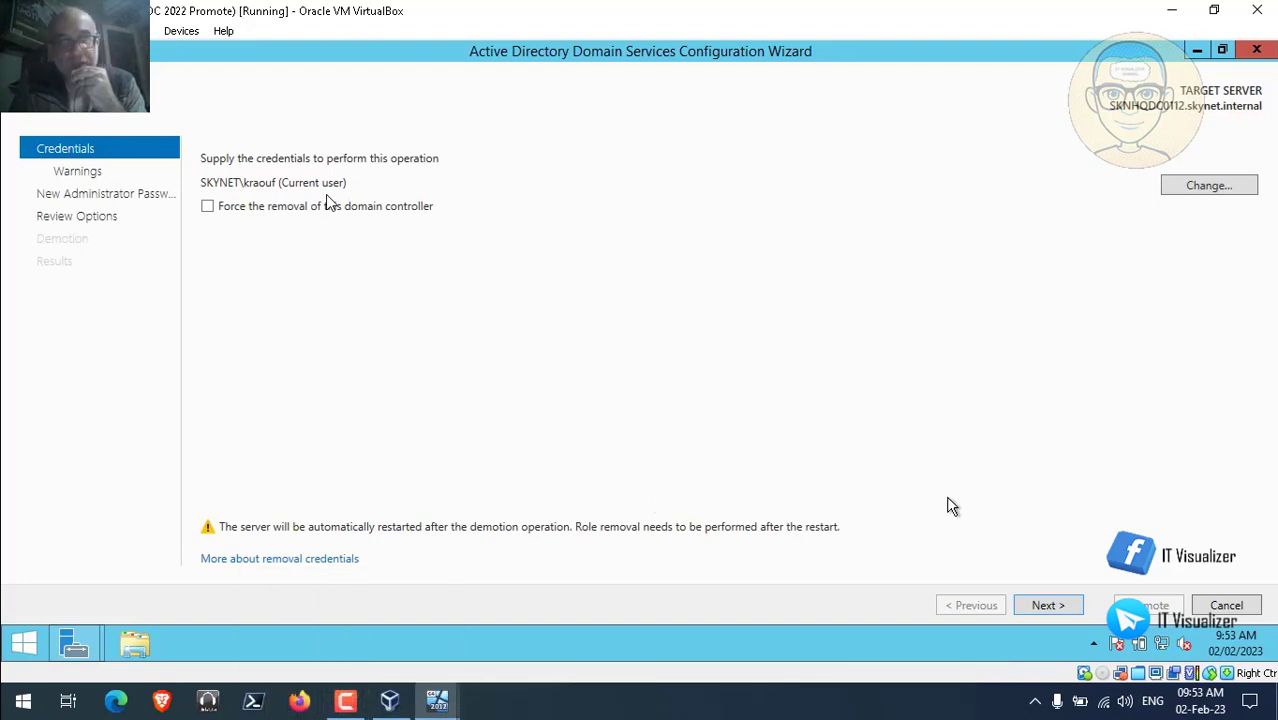
left_click(1055, 609)
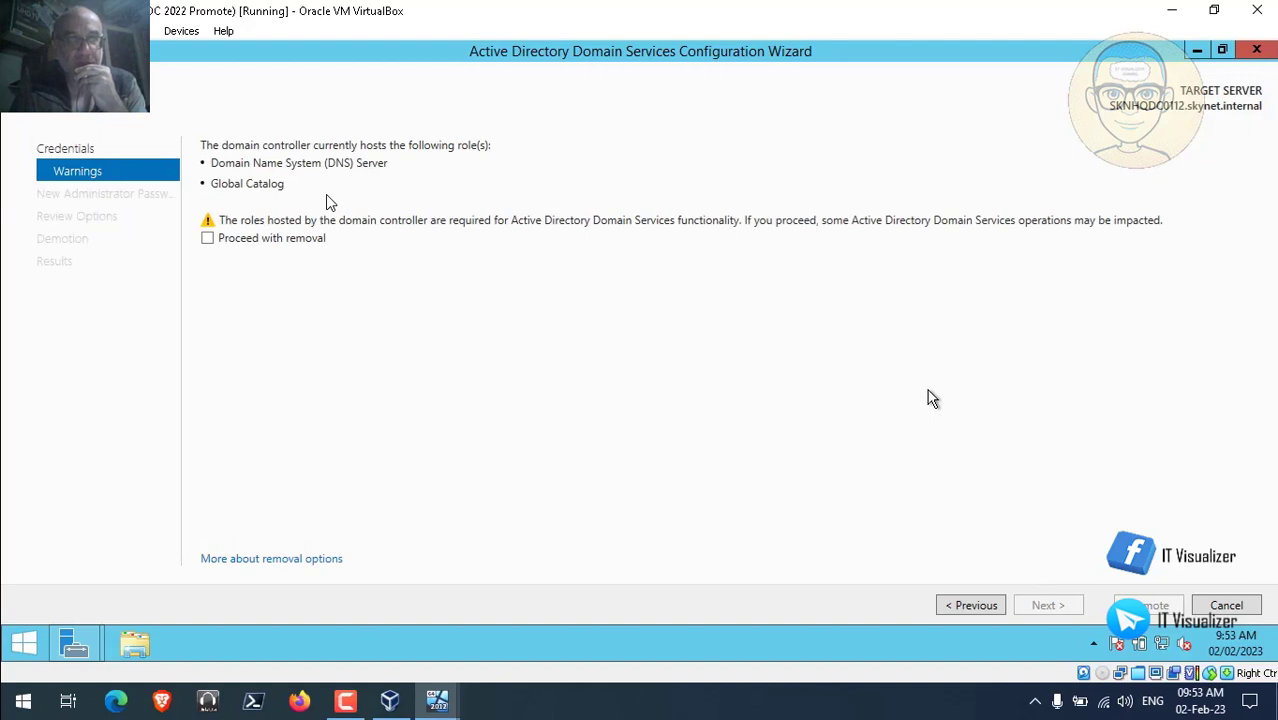
left_click(283, 702)
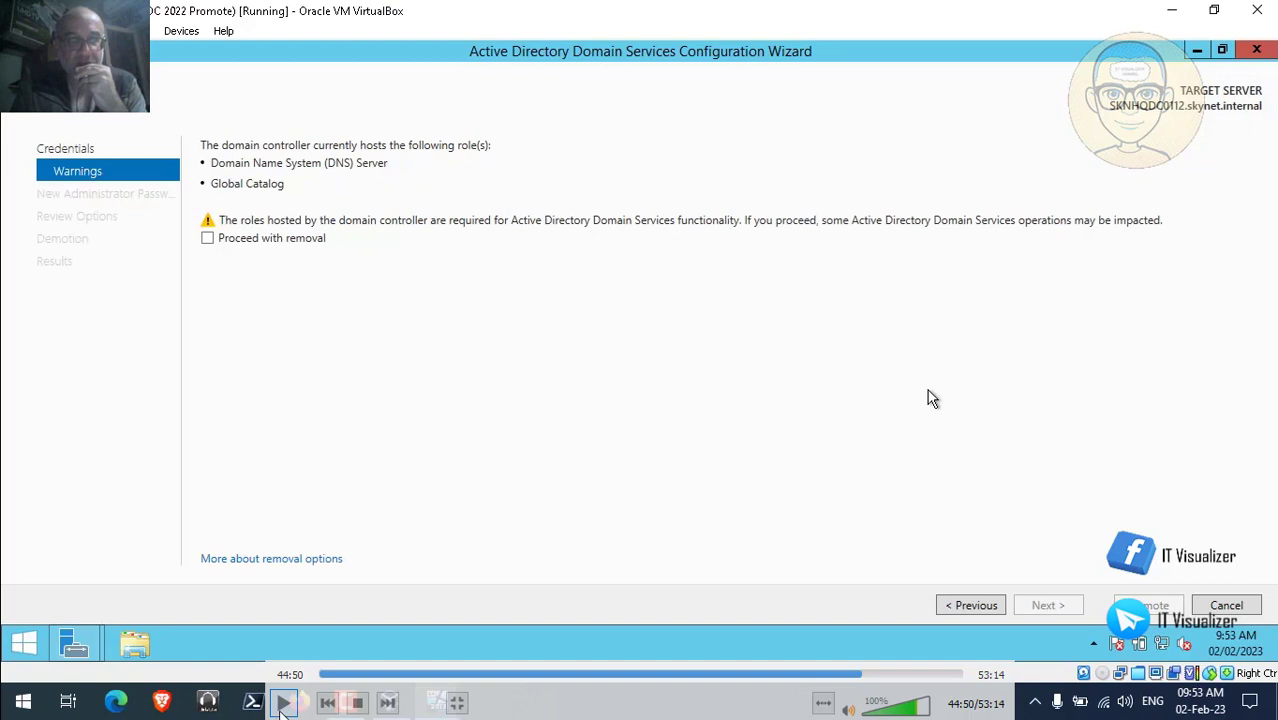
left_click(207, 238)
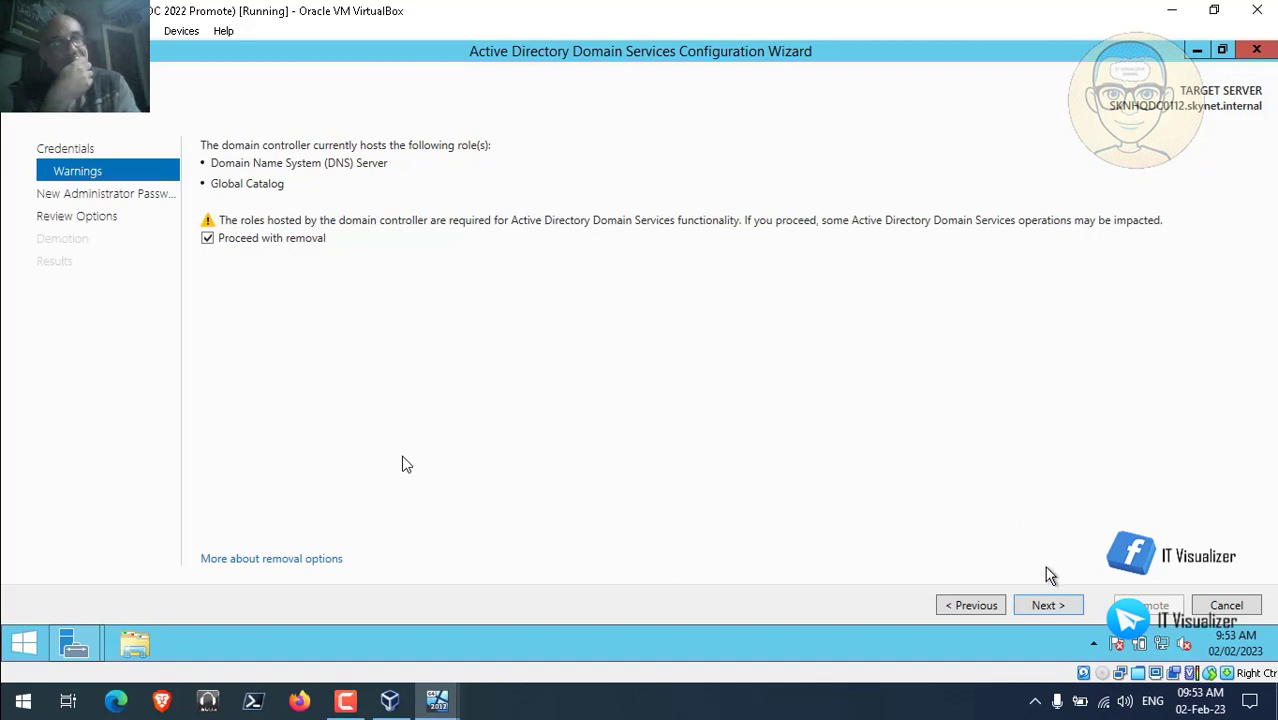
left_click(1048, 606)
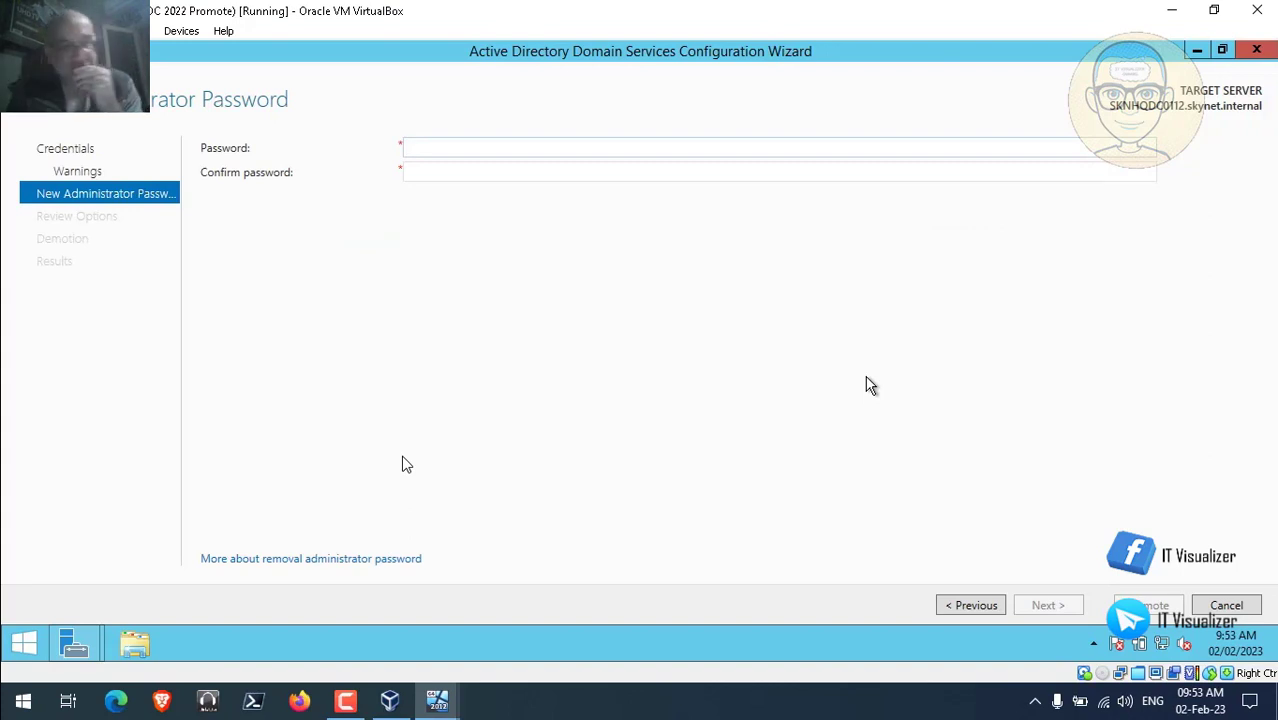
Enter and confirm a new local administrator password, then continue to the review.
left_click(490, 153)
type("P")
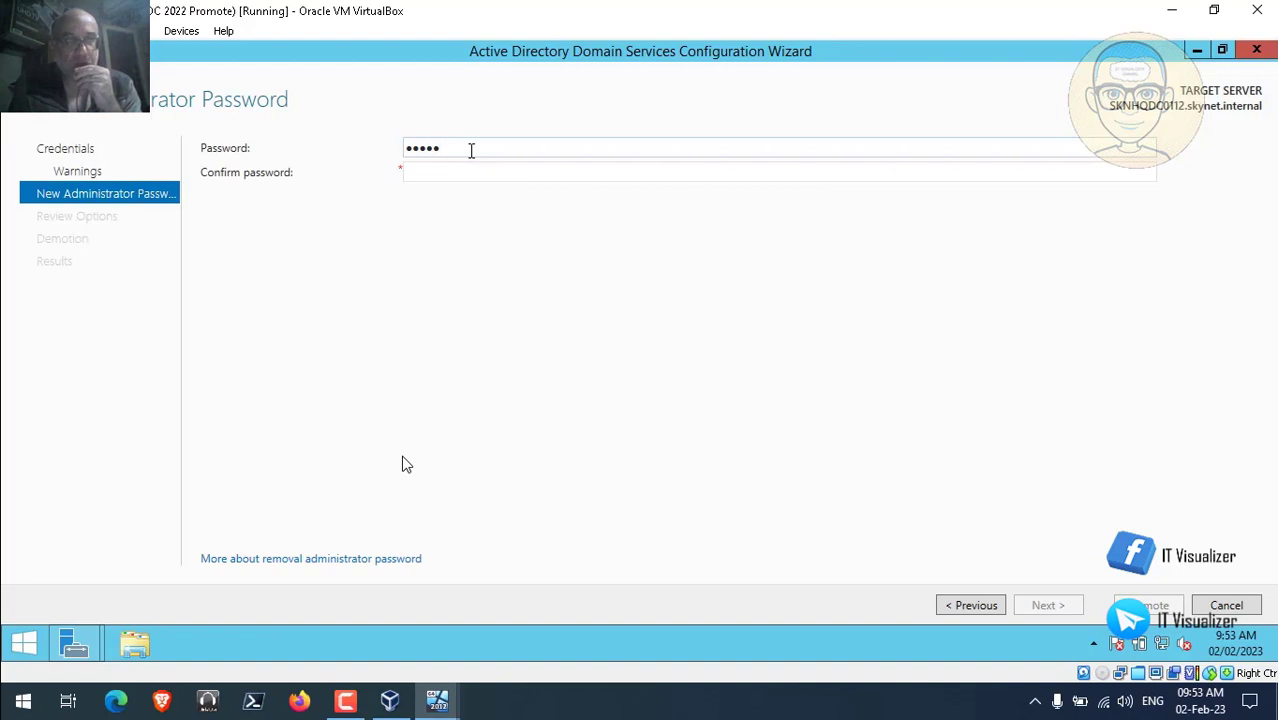
type("d12")
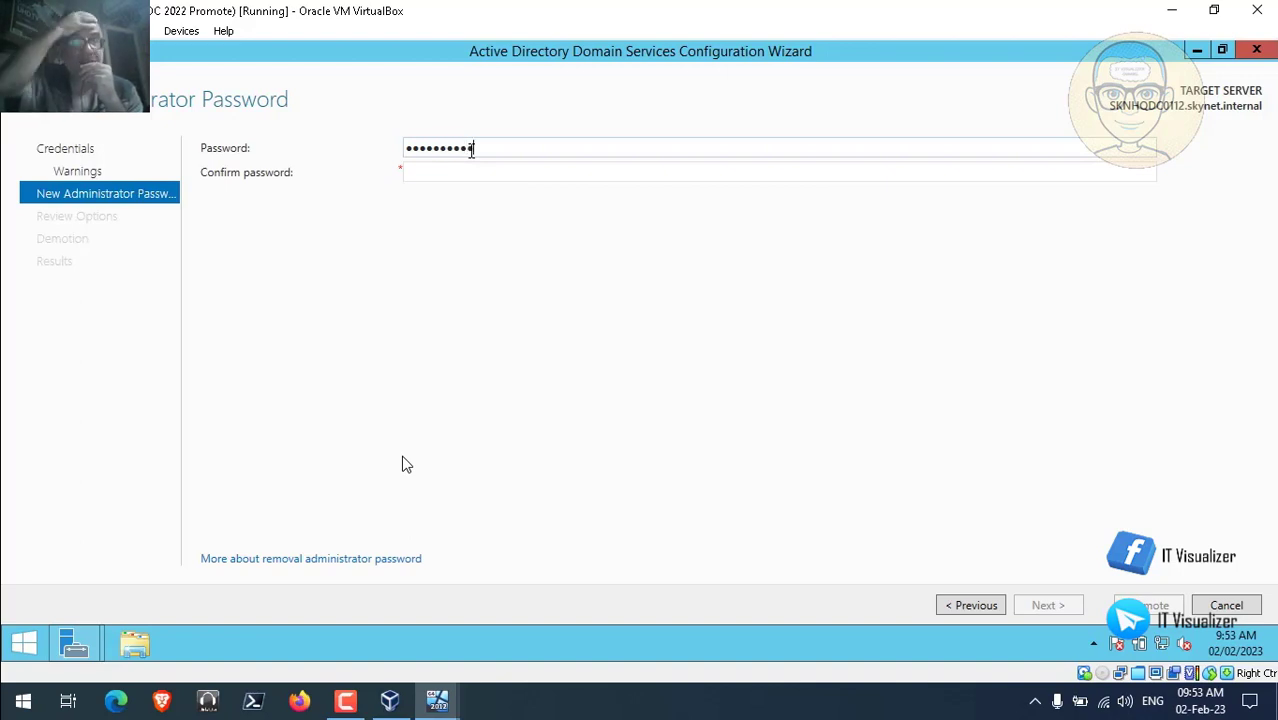
key("Tab")
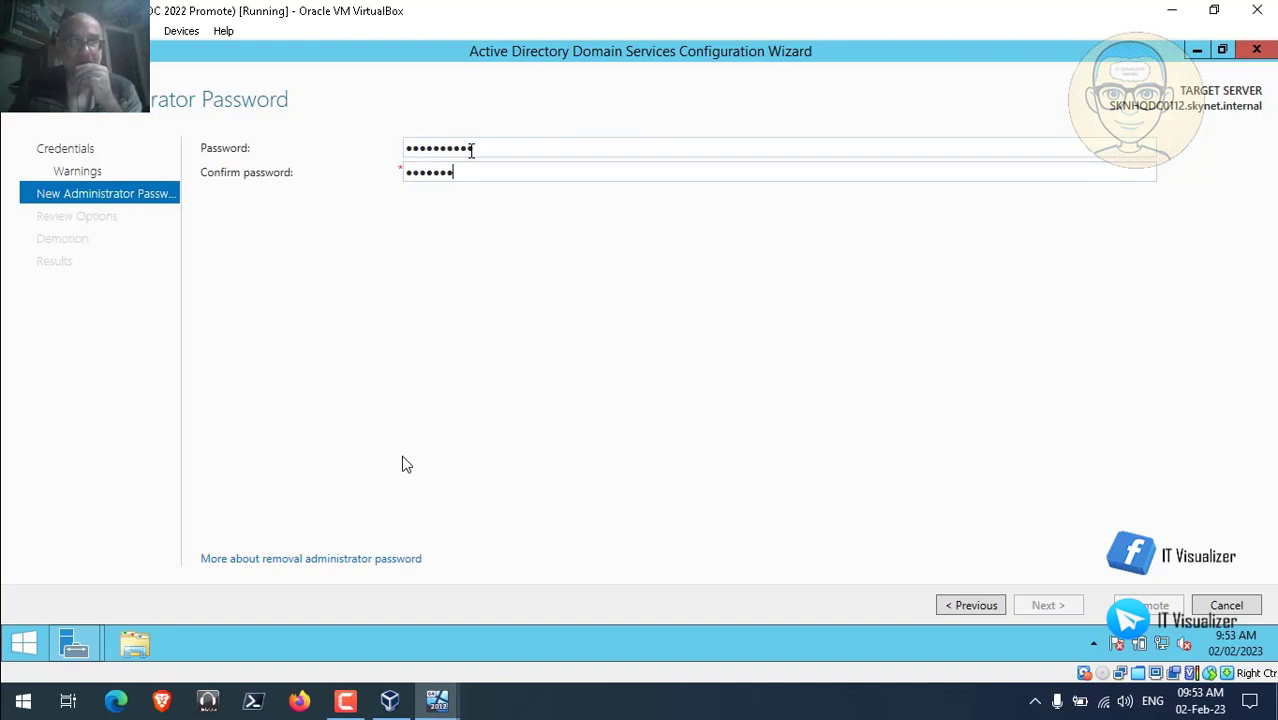
type("2")
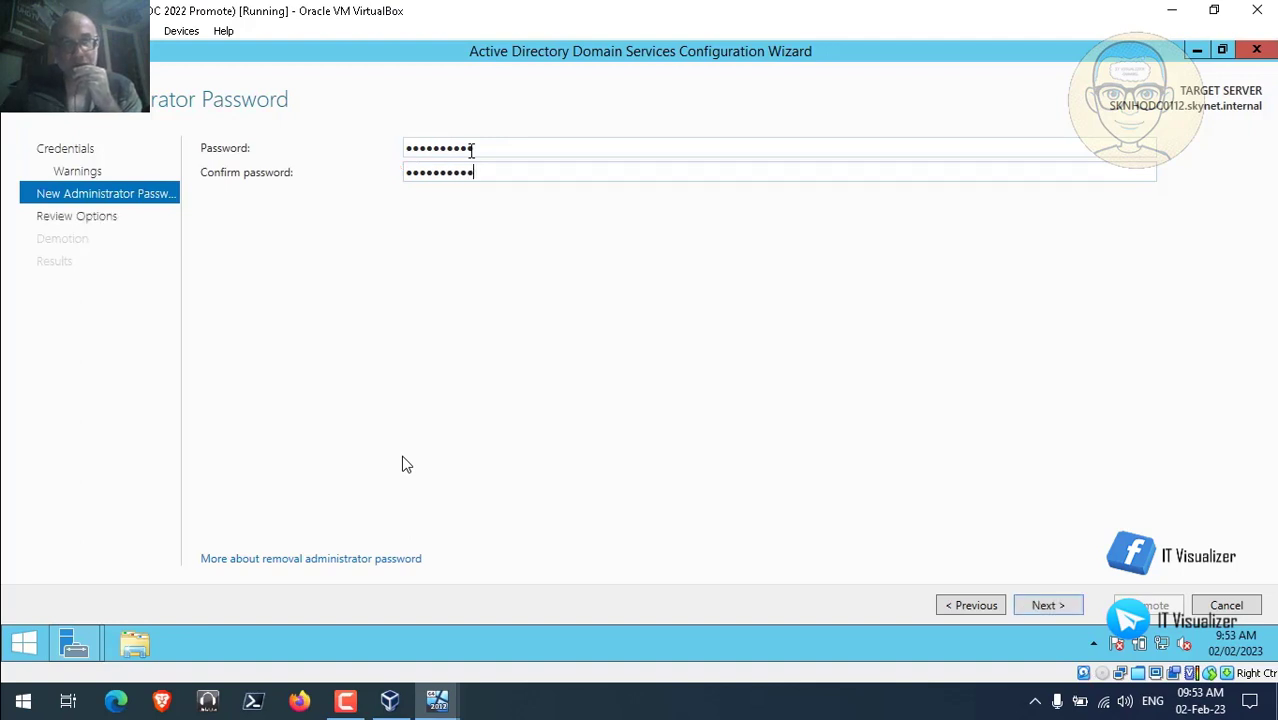
left_click(1047, 605)
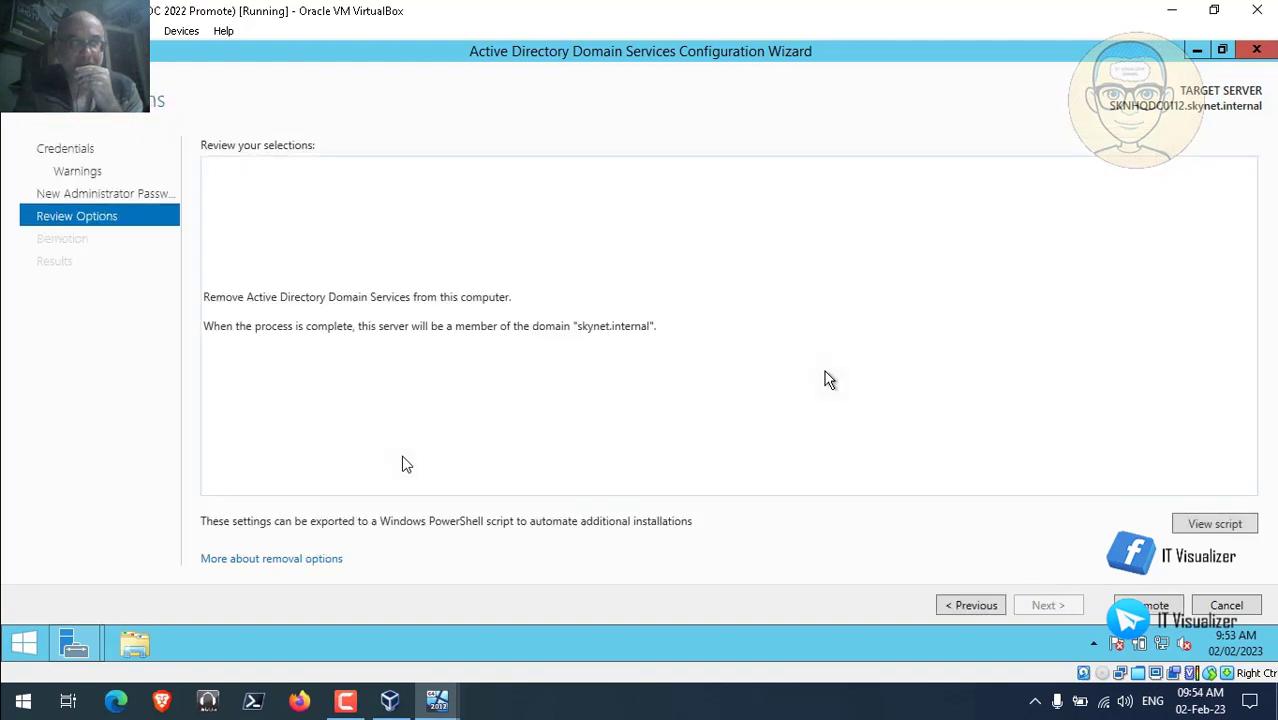
Run the demotion of SKNHQDC0112 and let it finish and begin restarting.
mouse_move(322, 568)
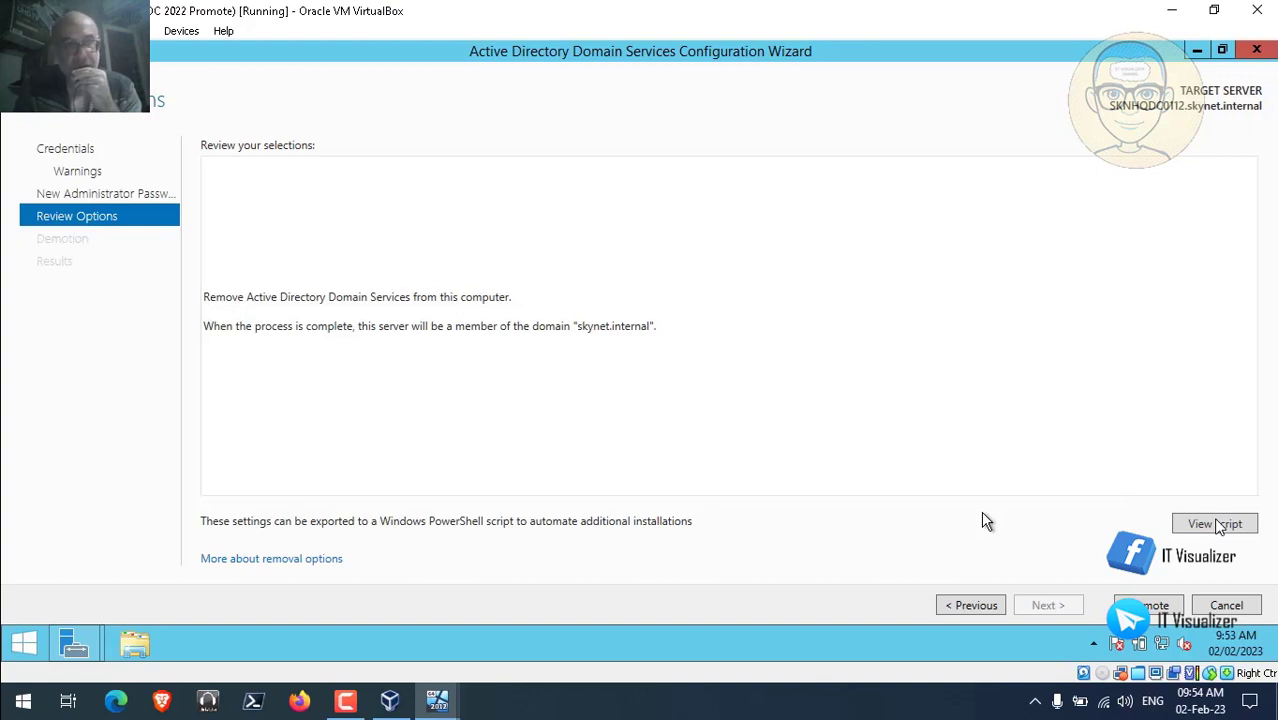
key("space")
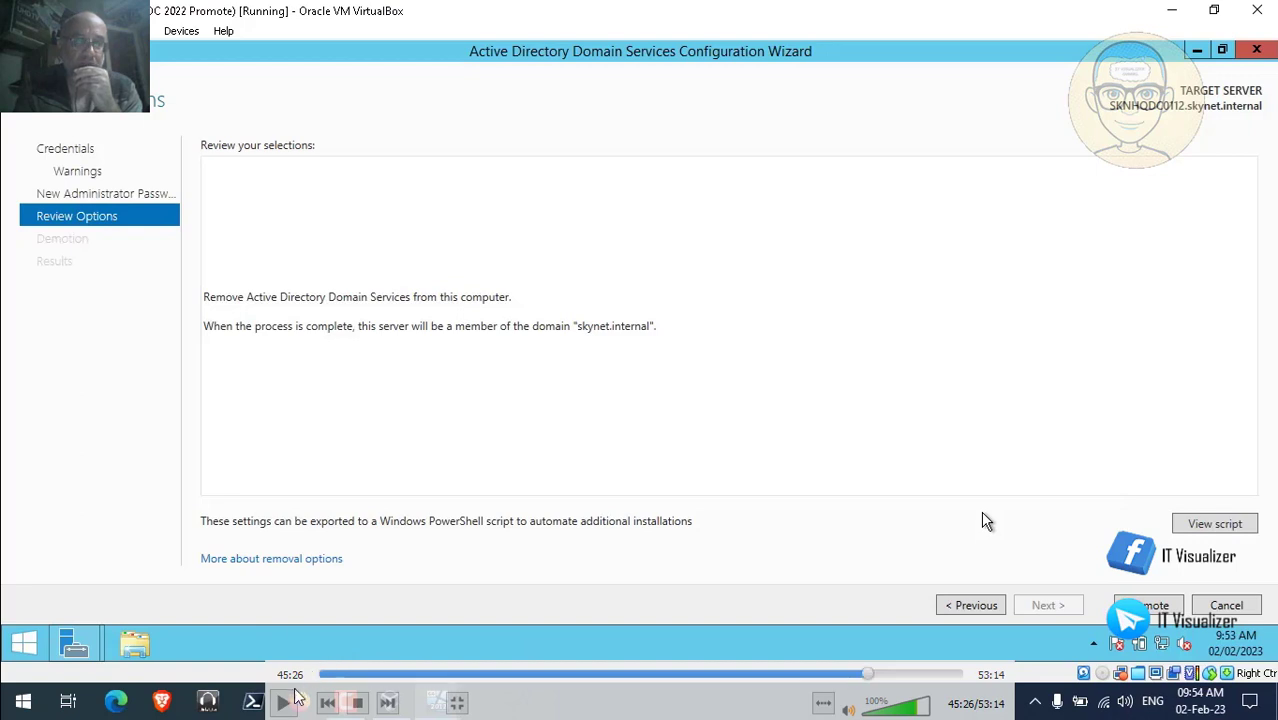
left_click(283, 702)
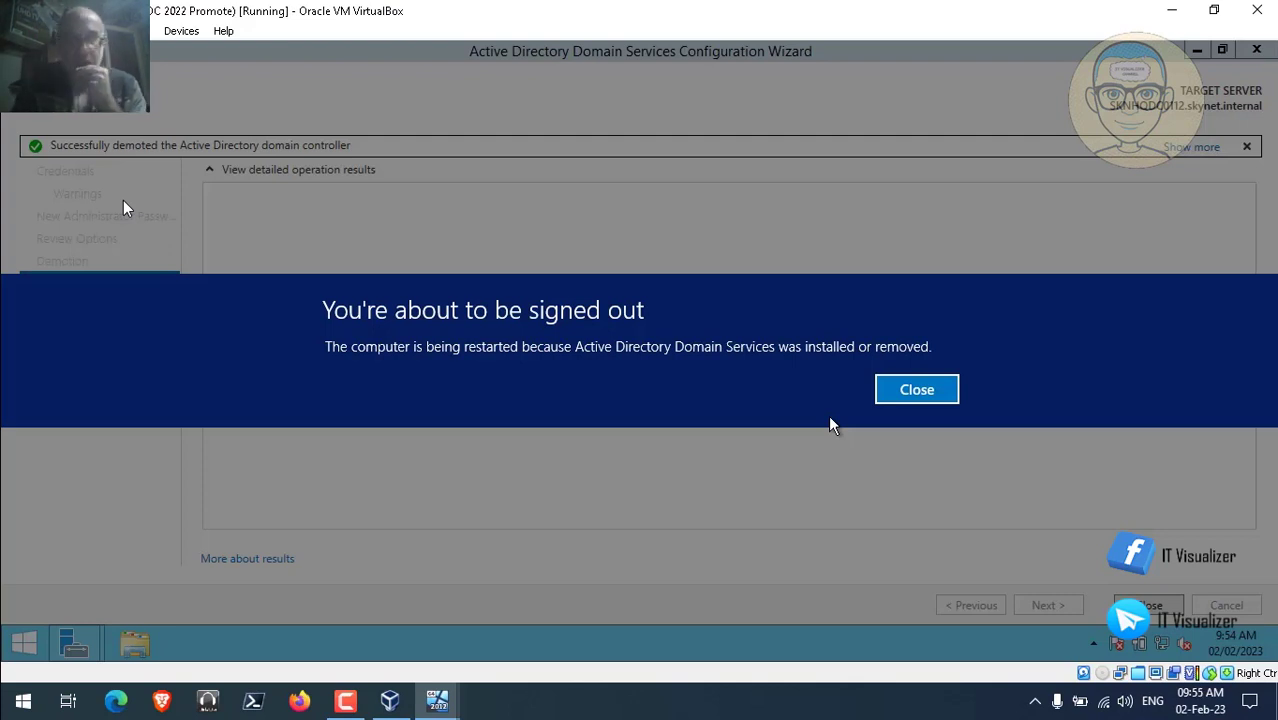
Wait while the demoted SKNHQDC0112 server restarts through the VirtualBox boot screen.
mouse_move(208, 322)
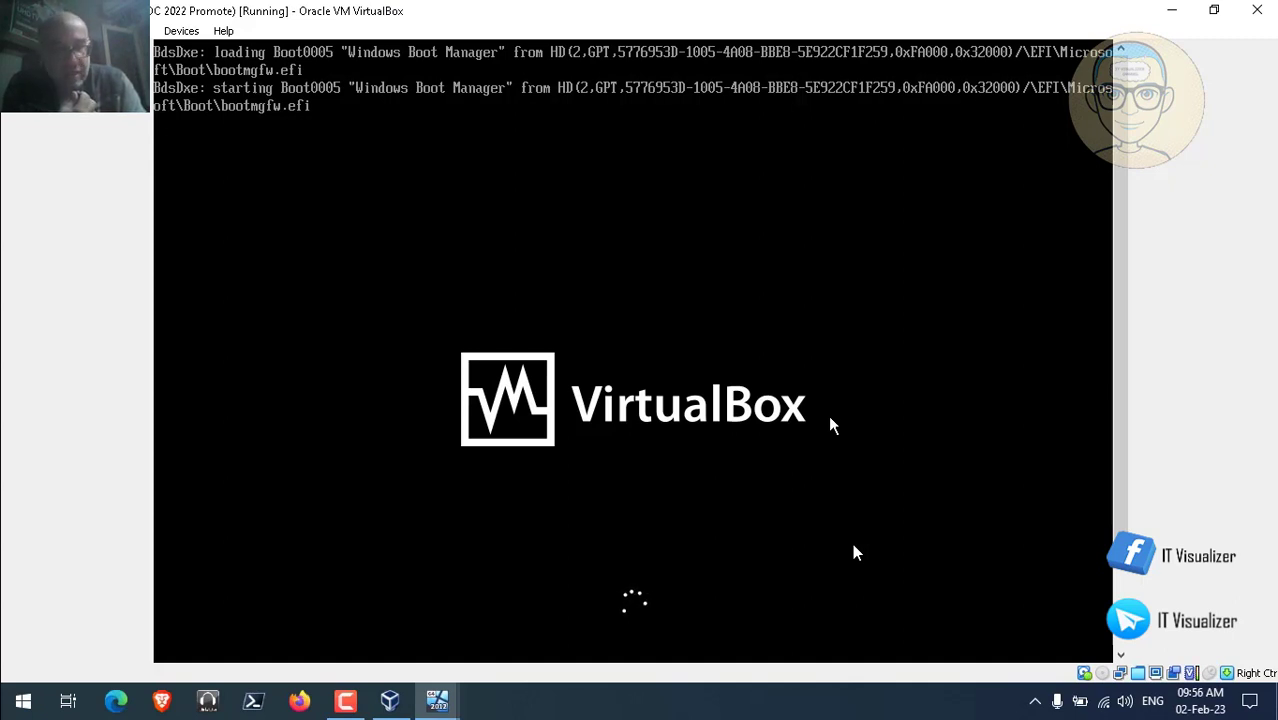
Send Ctrl-Alt-Del to the rebooted server and accept the SkyNet network access notice.
left_click(346, 701)
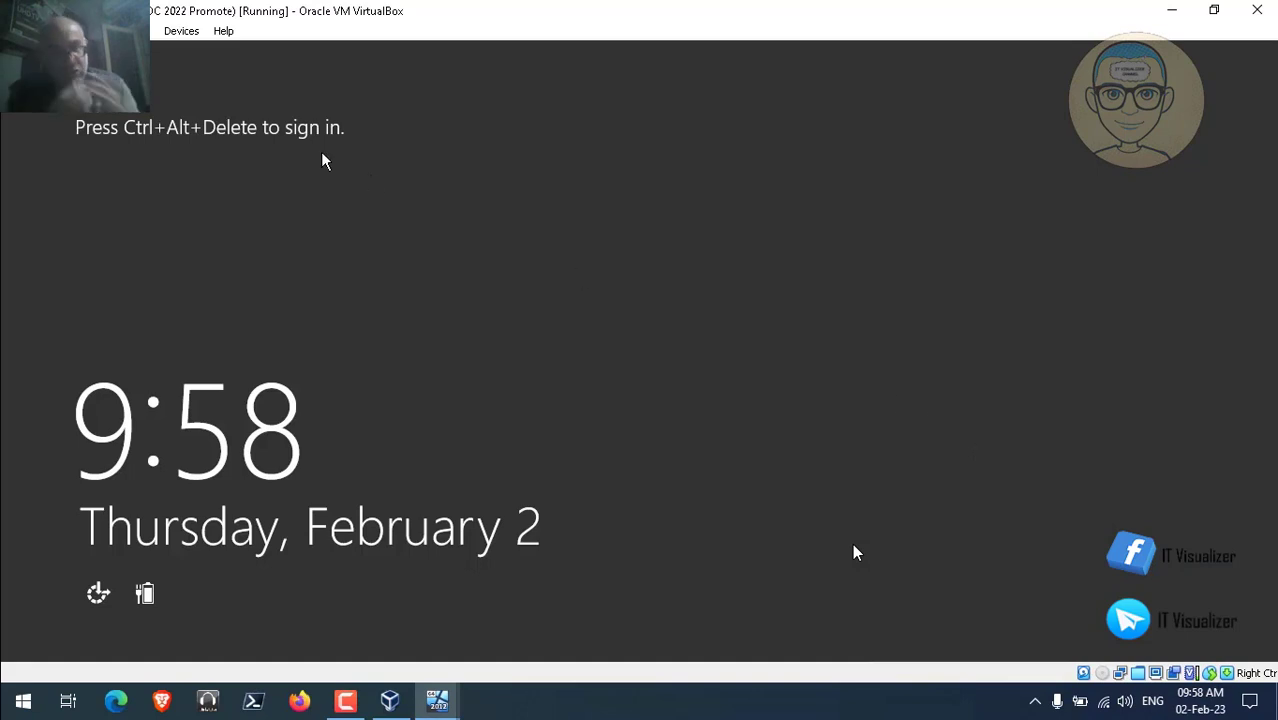
left_click(140, 31)
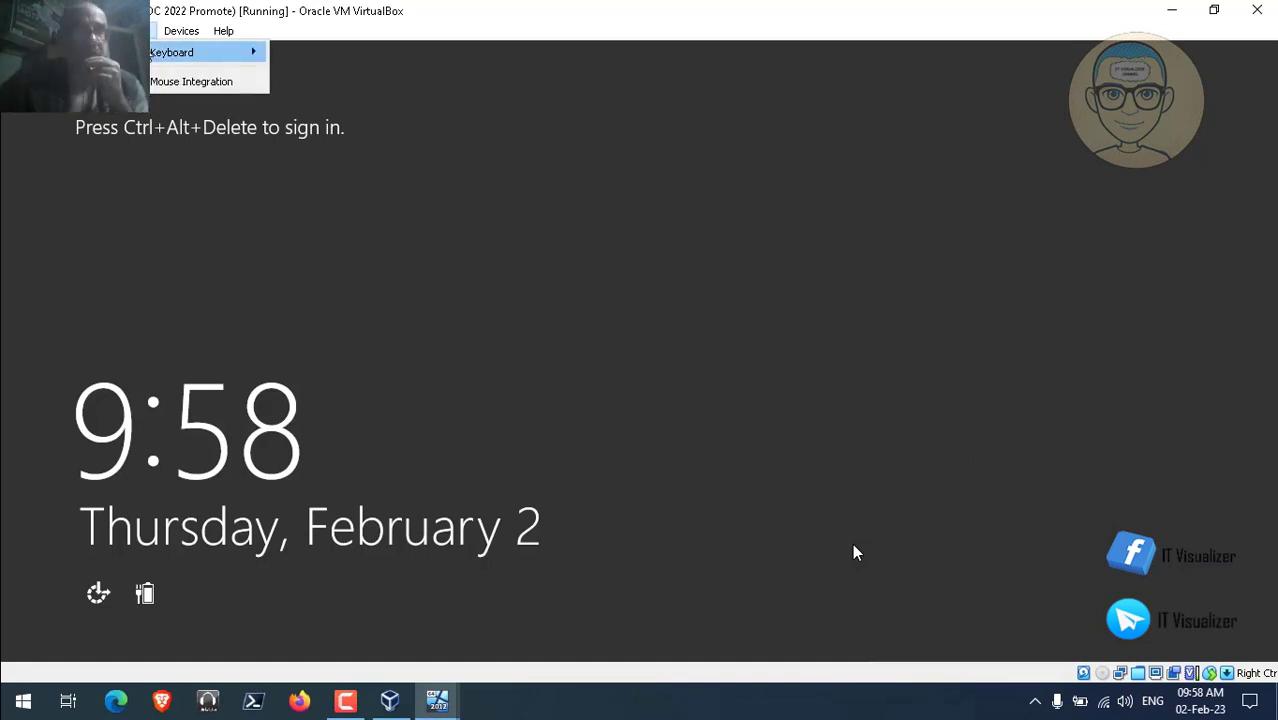
mouse_move(200, 52)
left_click(350, 101)
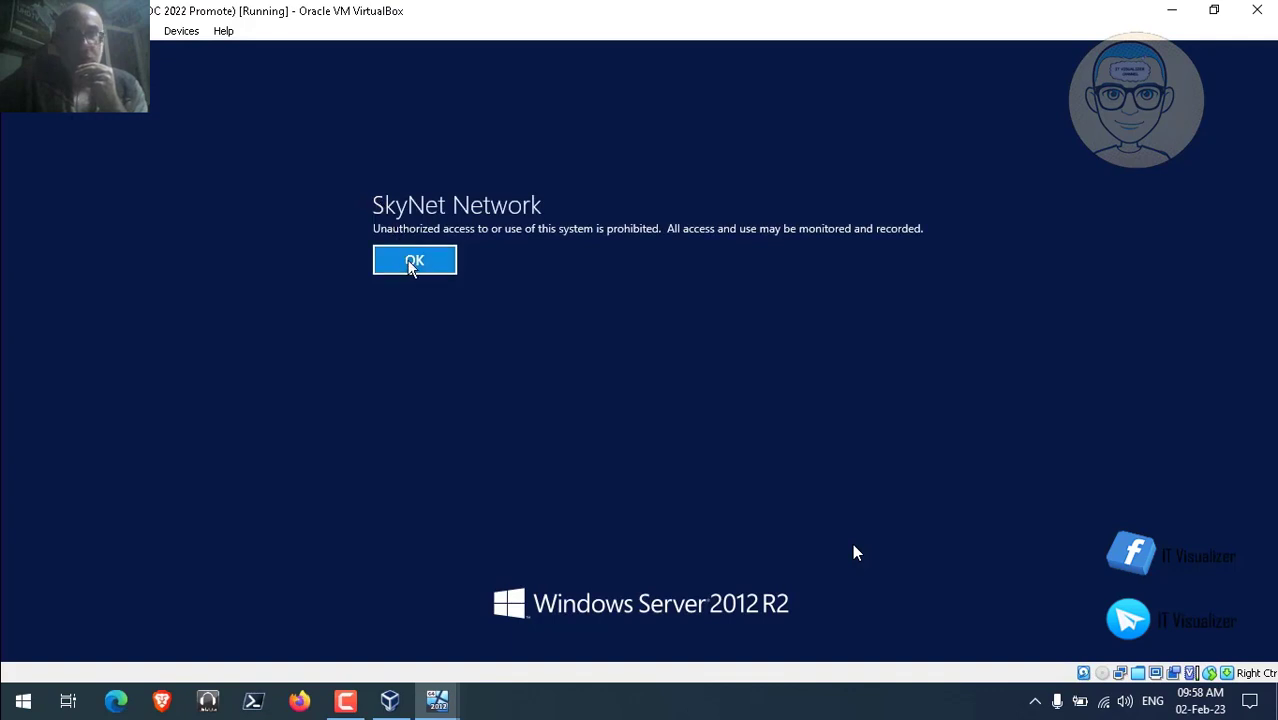
left_click(412, 262)
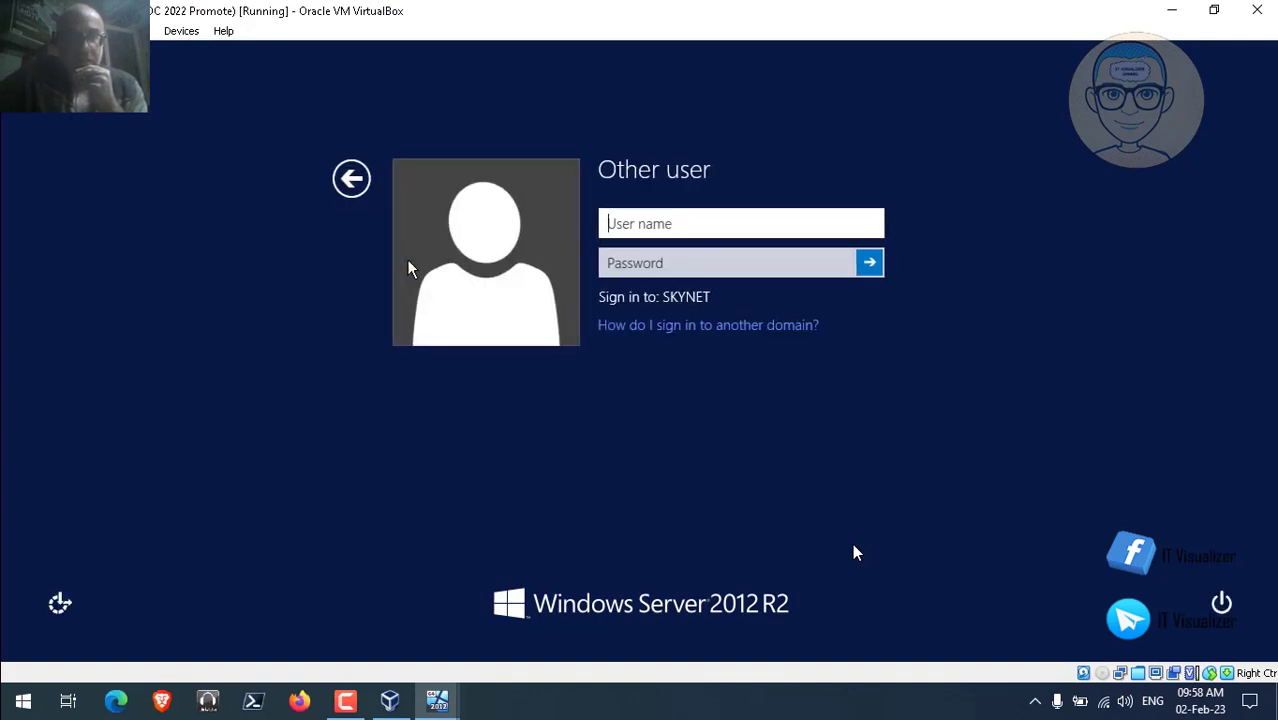
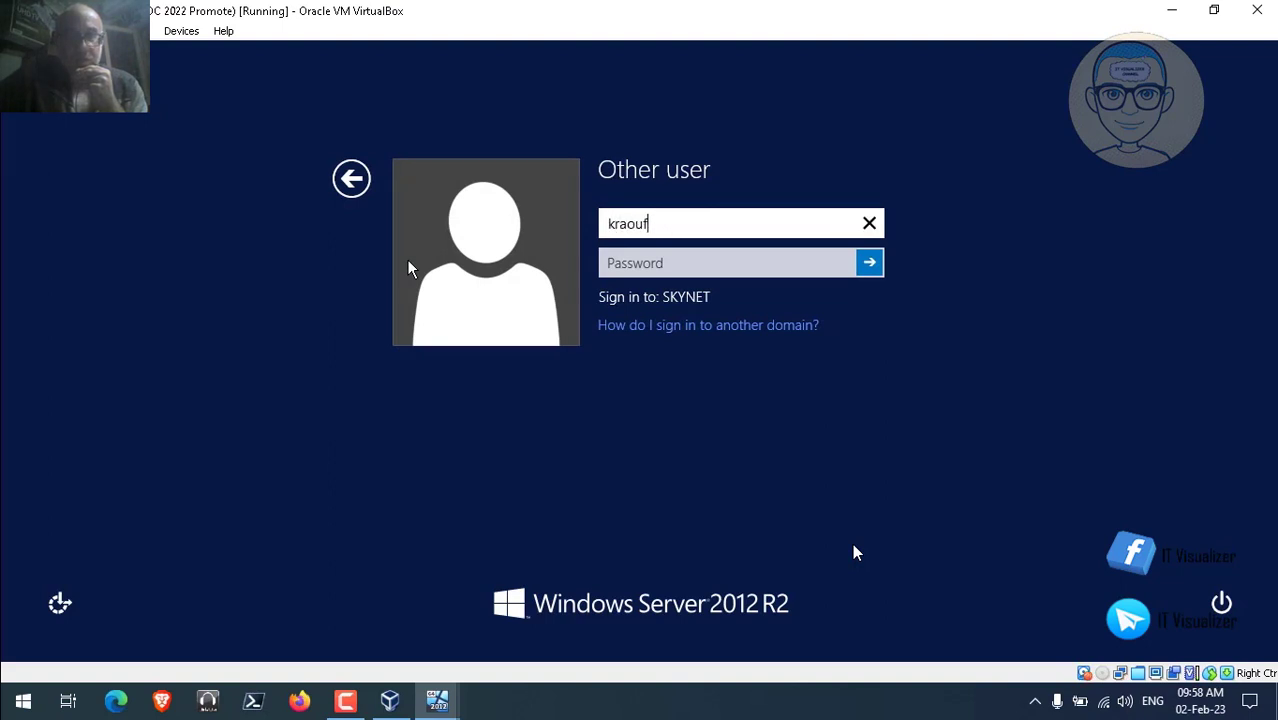
Sign in with the SKYNET domain username and the account password.
key("Tab")
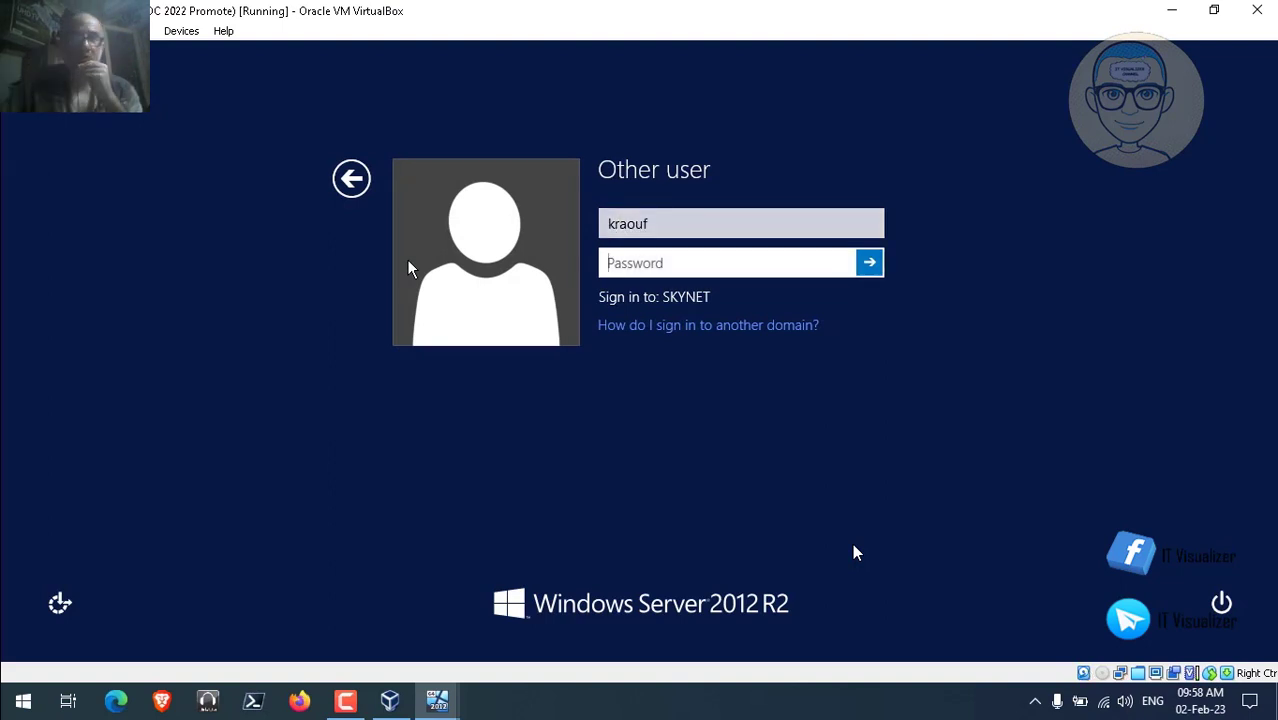
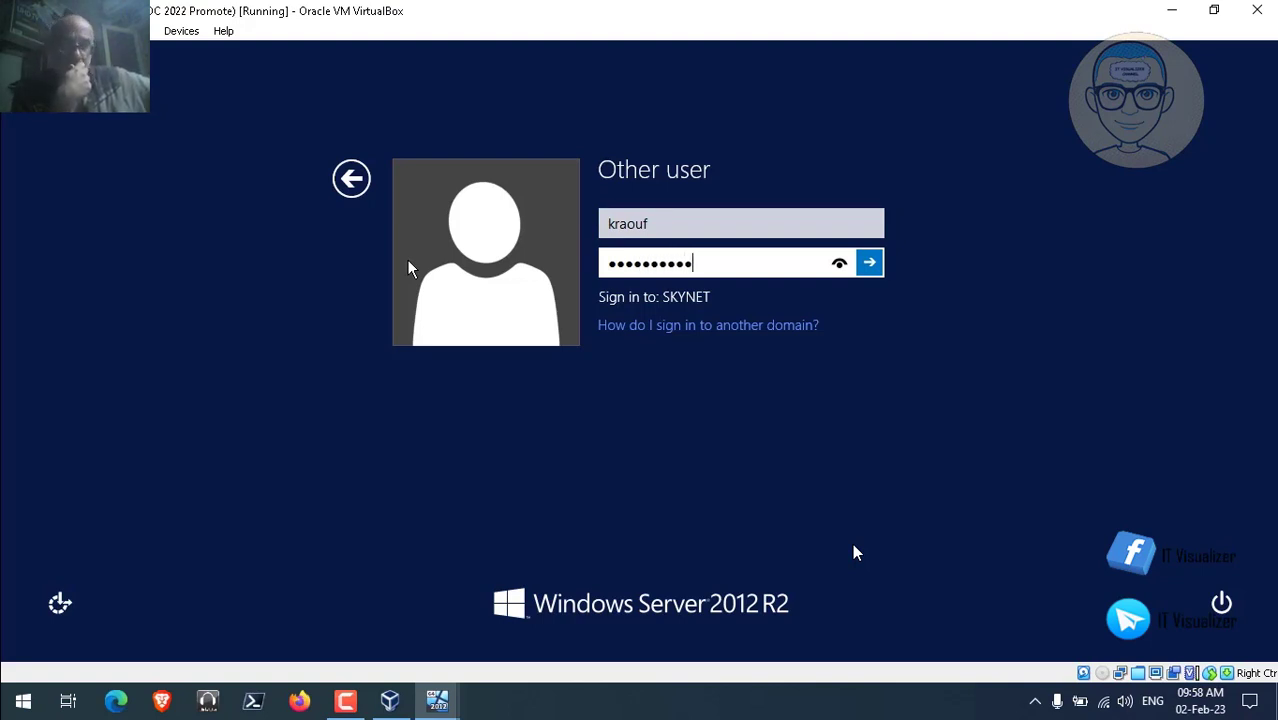
key("Return")
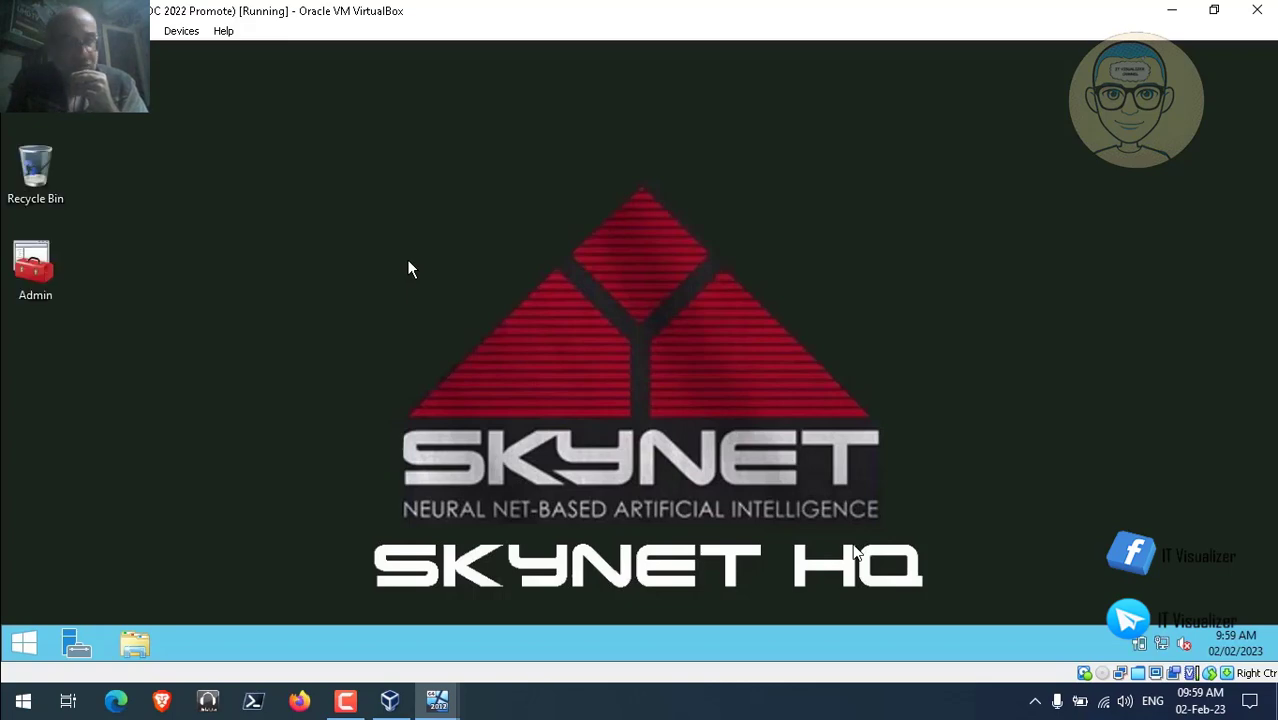
Switch from the SKNHQDC0112 window to the SKNHQDC0122 virtual machine via the taskbar.
left_click(1166, 14)
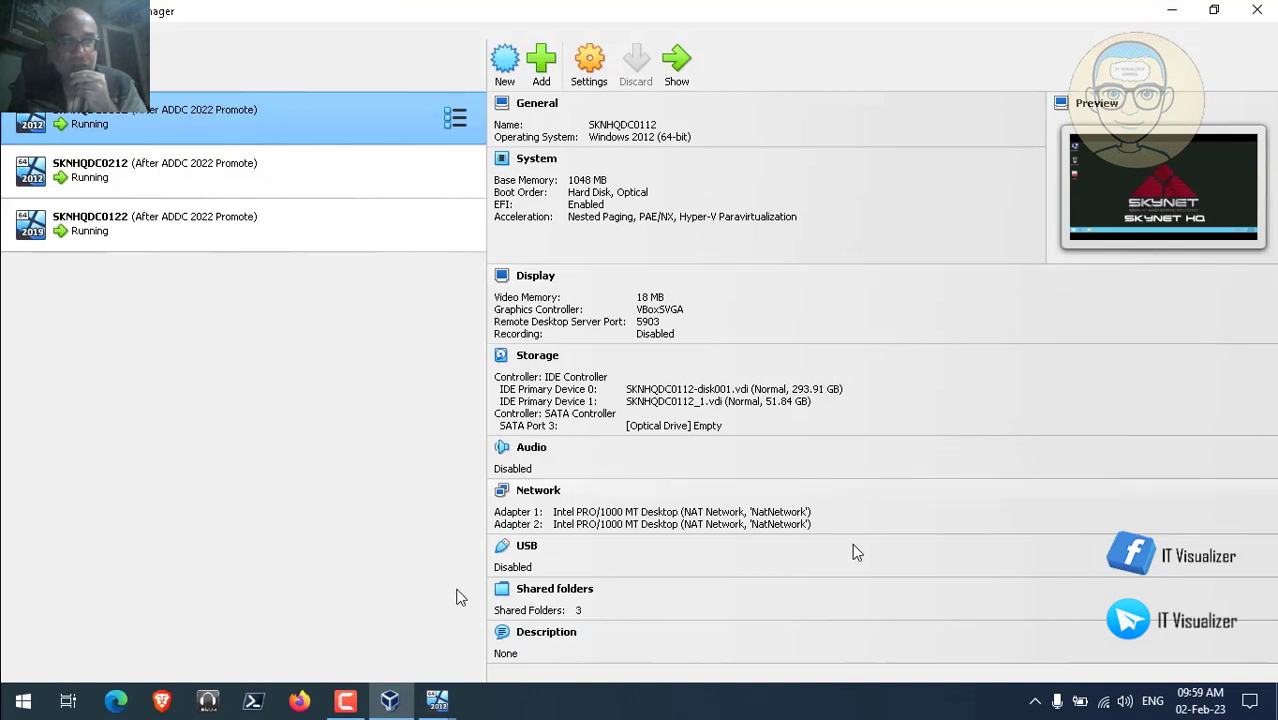
mouse_move(441, 704)
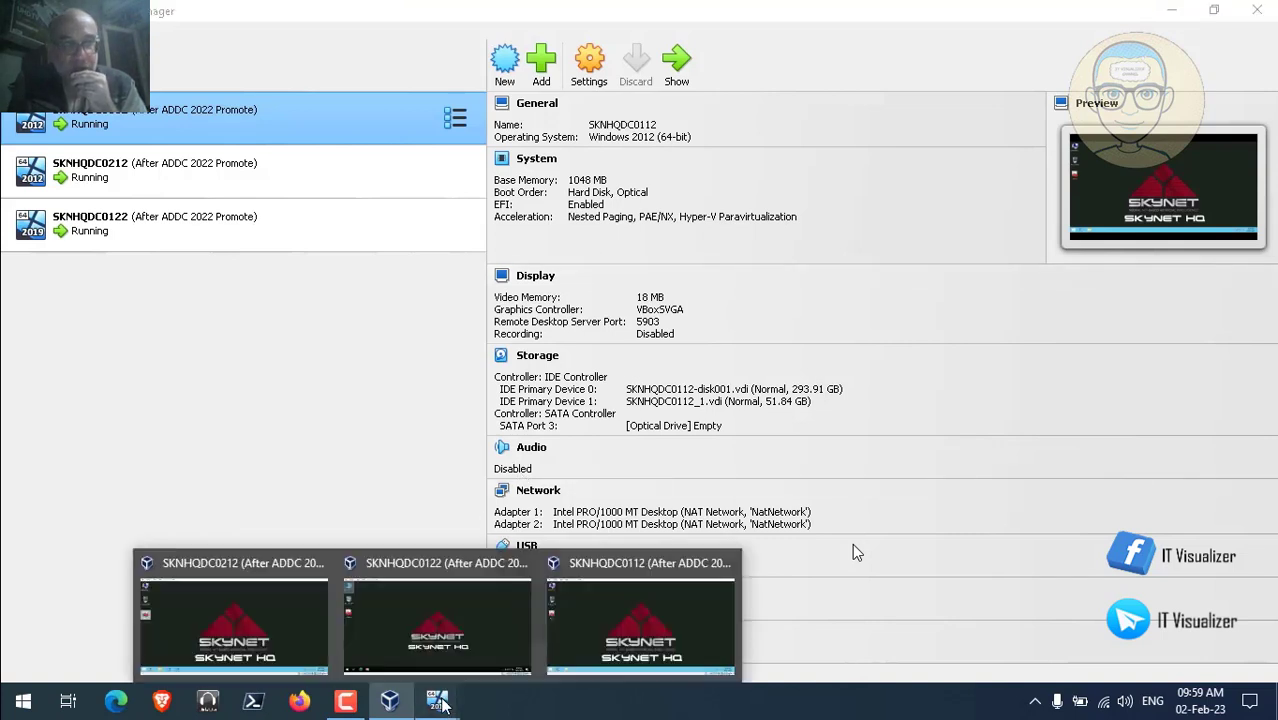
left_click(606, 624)
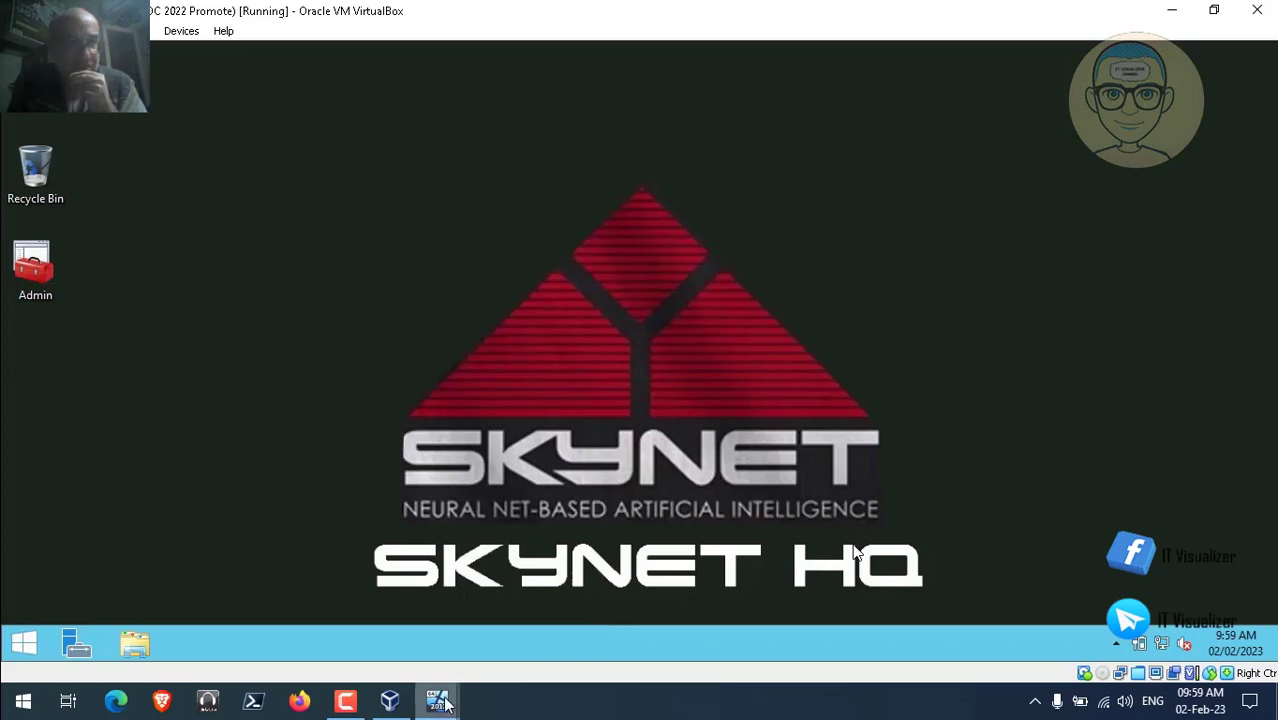
mouse_move(444, 704)
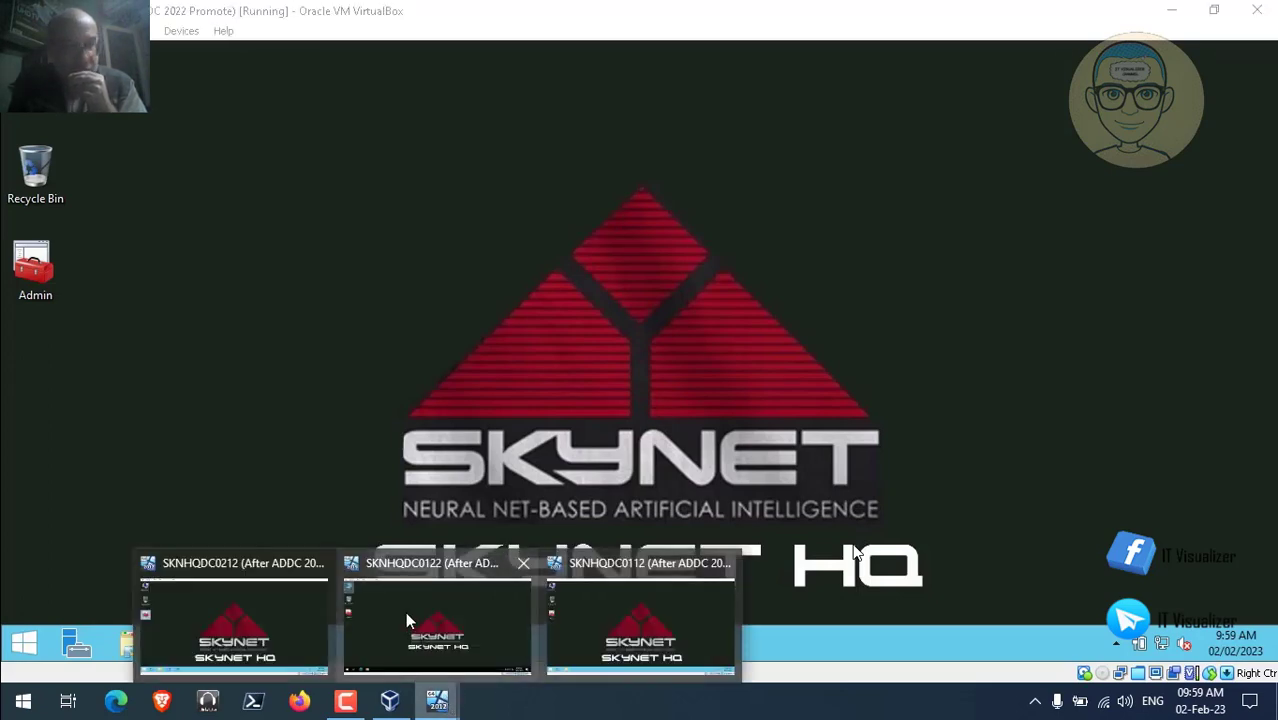
left_click(405, 611)
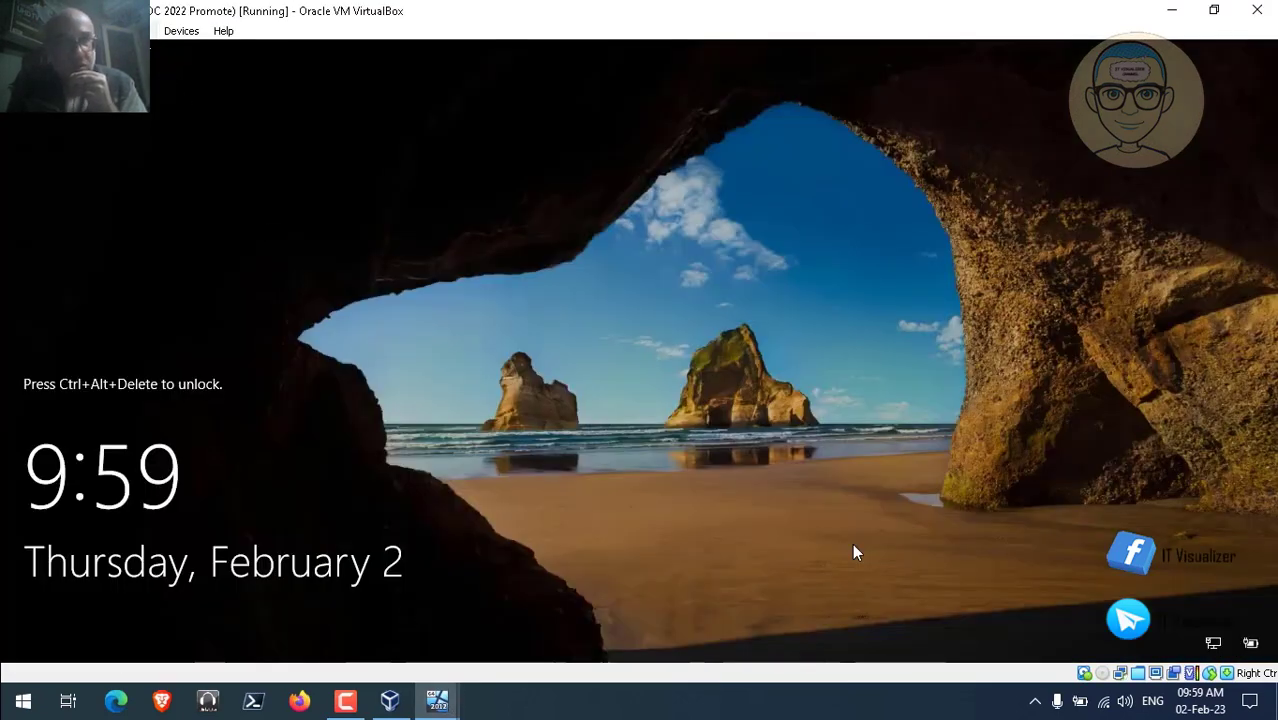
Unlock SKNHQDC0122 with Ctrl-Alt-Del, sign in with the account password, and select the Admin shortcut.
left_click(135, 31)
mouse_move(200, 52)
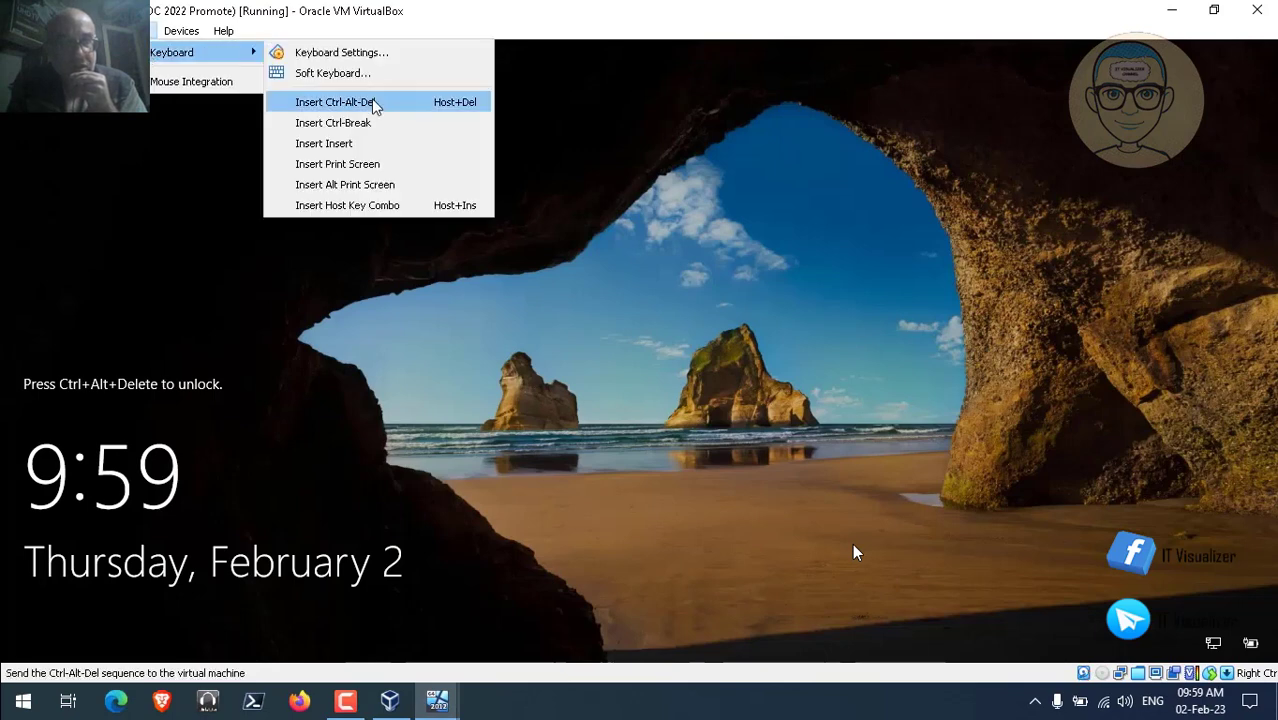
left_click(374, 105)
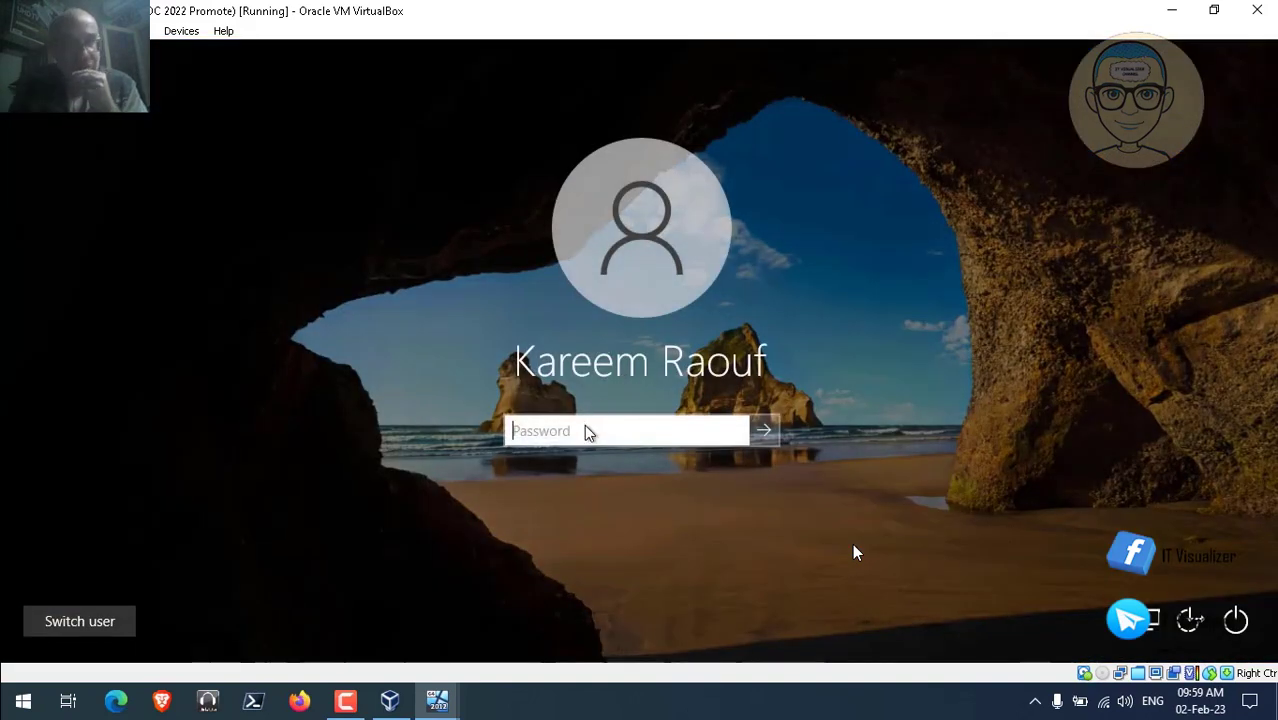
type("P")
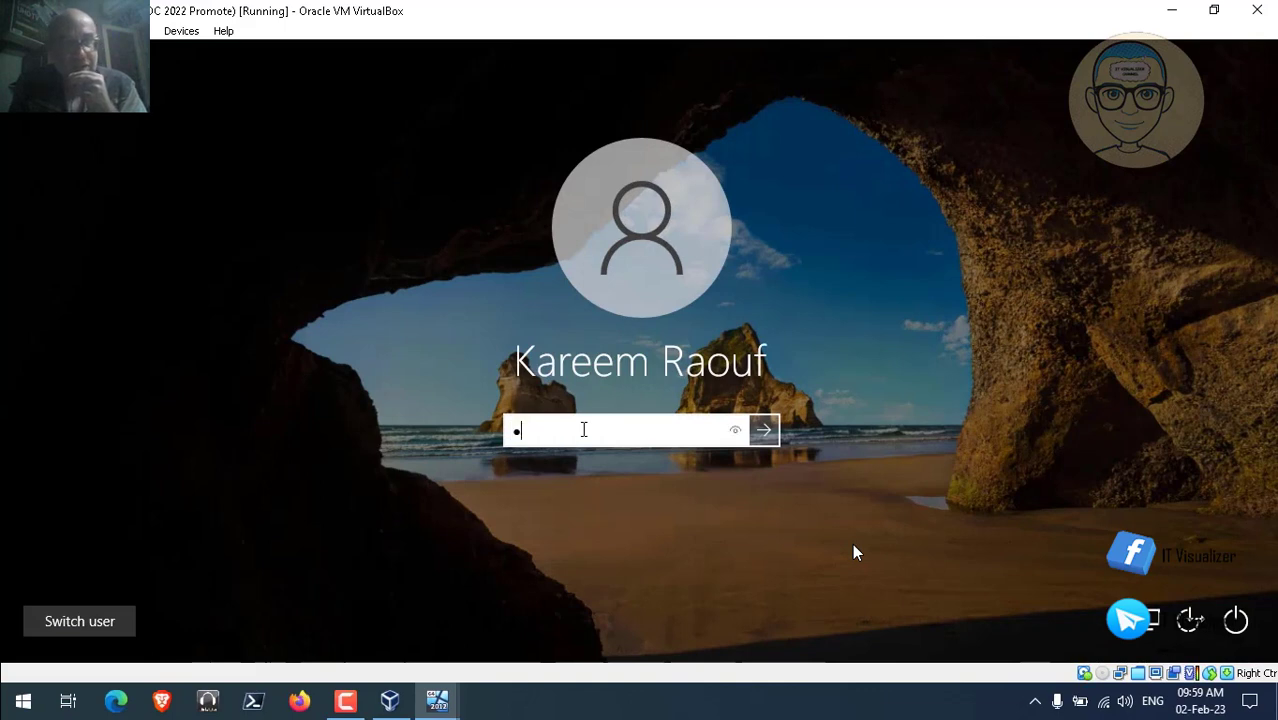
type("a$$w")
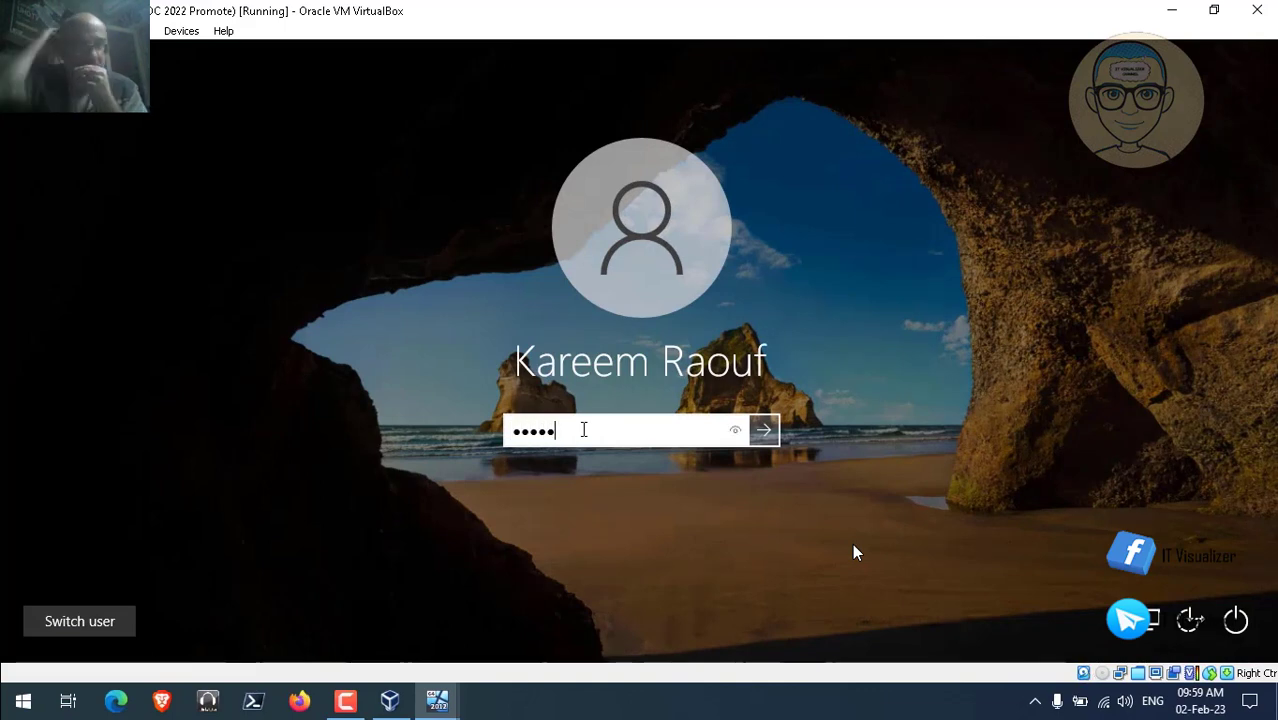
type("0rd")
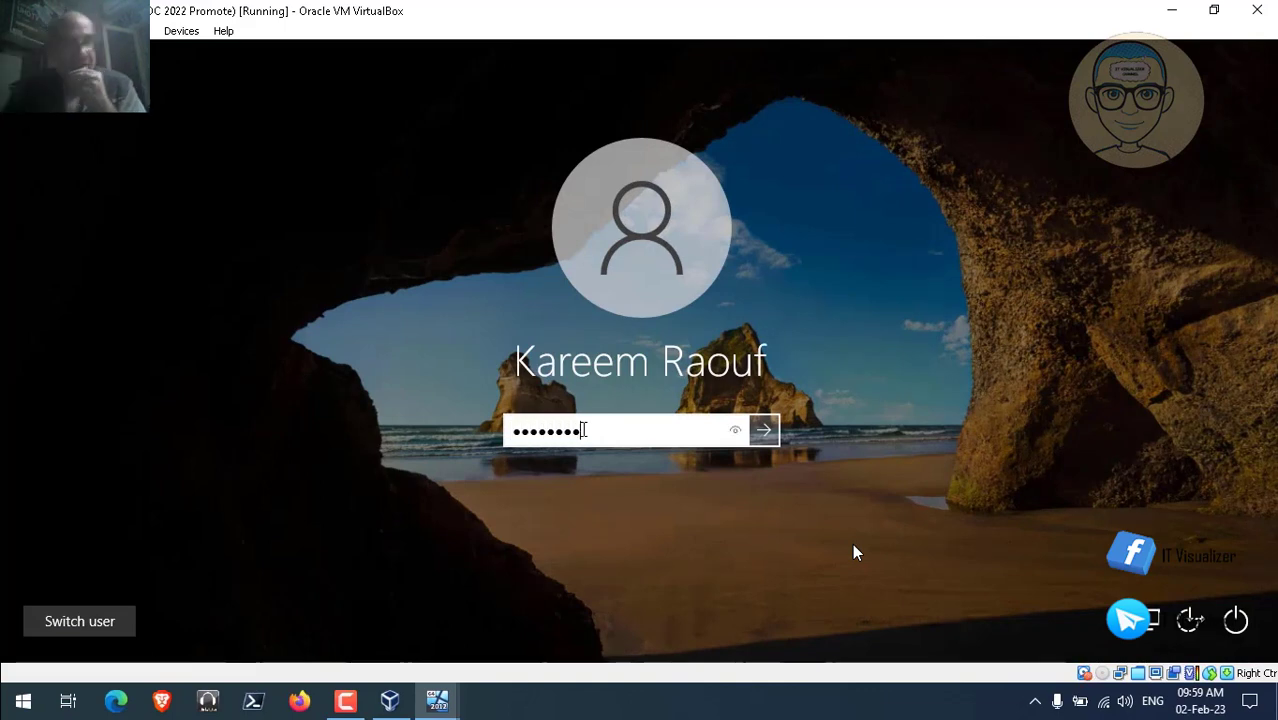
type("1")
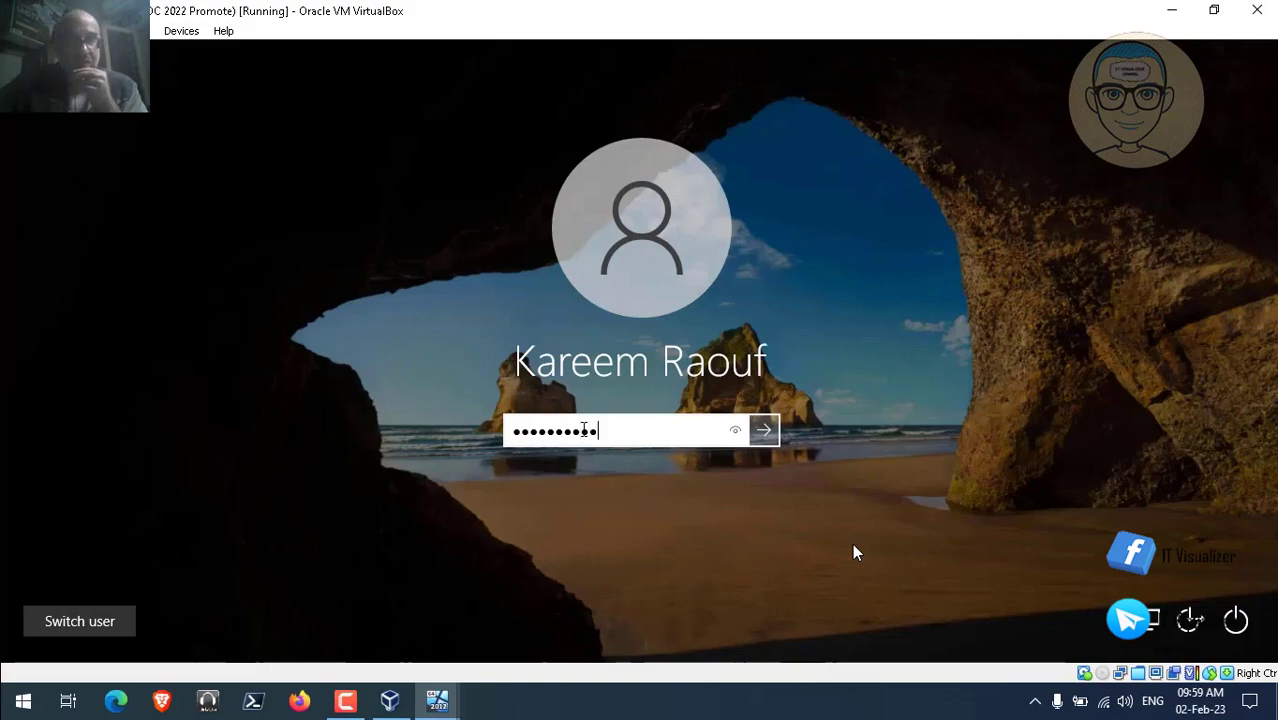
key("Return")
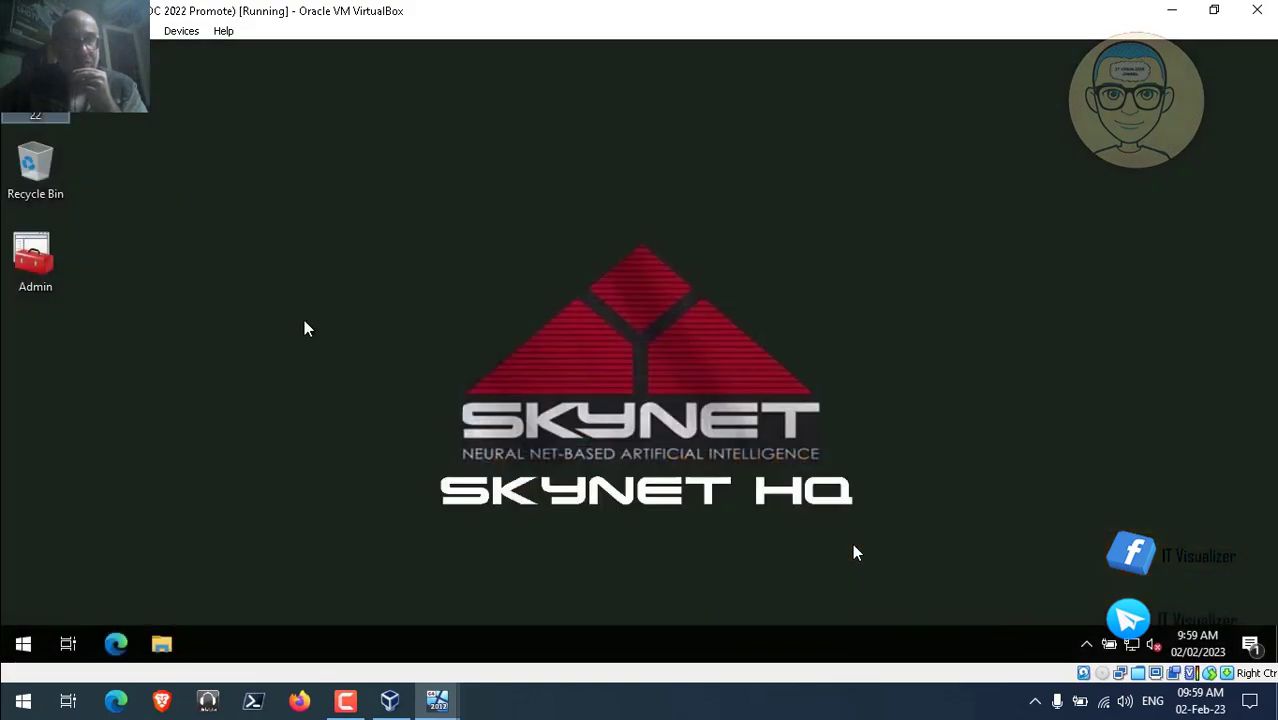
left_click(42, 265)
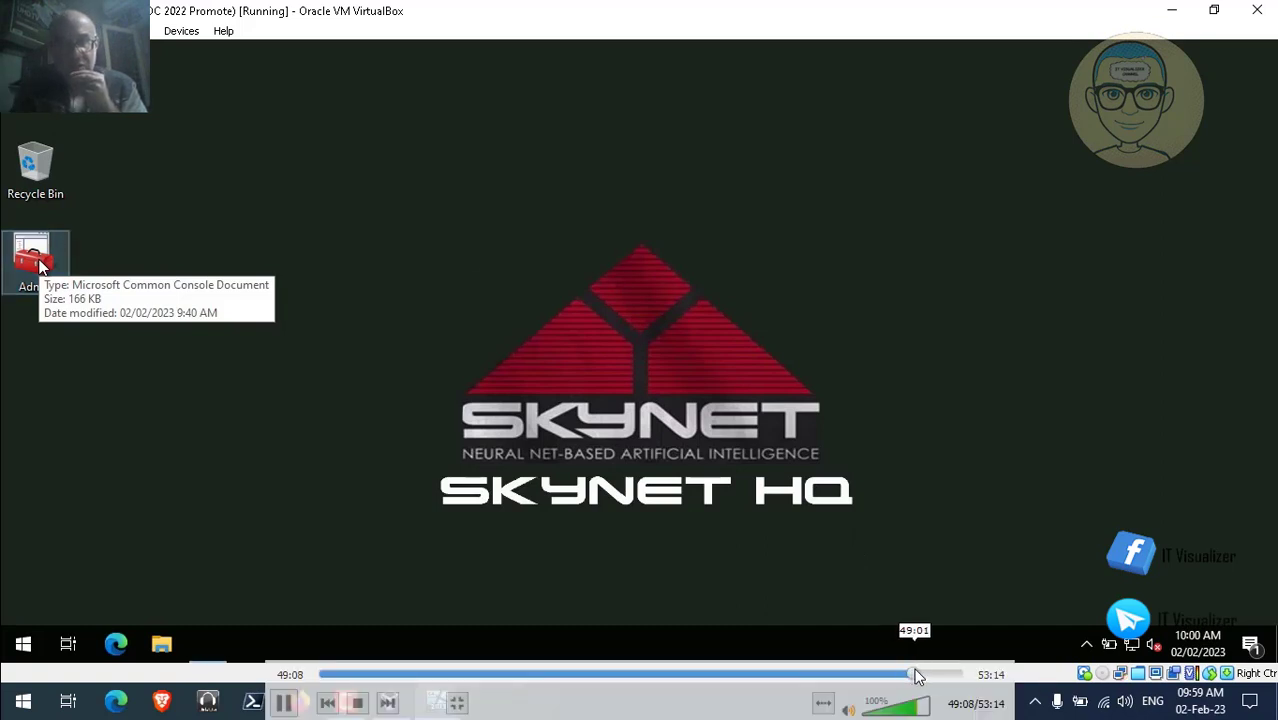
Confirm skynet.internal lists only sknhqdc0122 and sknhqdc0212 as name servers, then minimize DNS Manager.
left_click(915, 674)
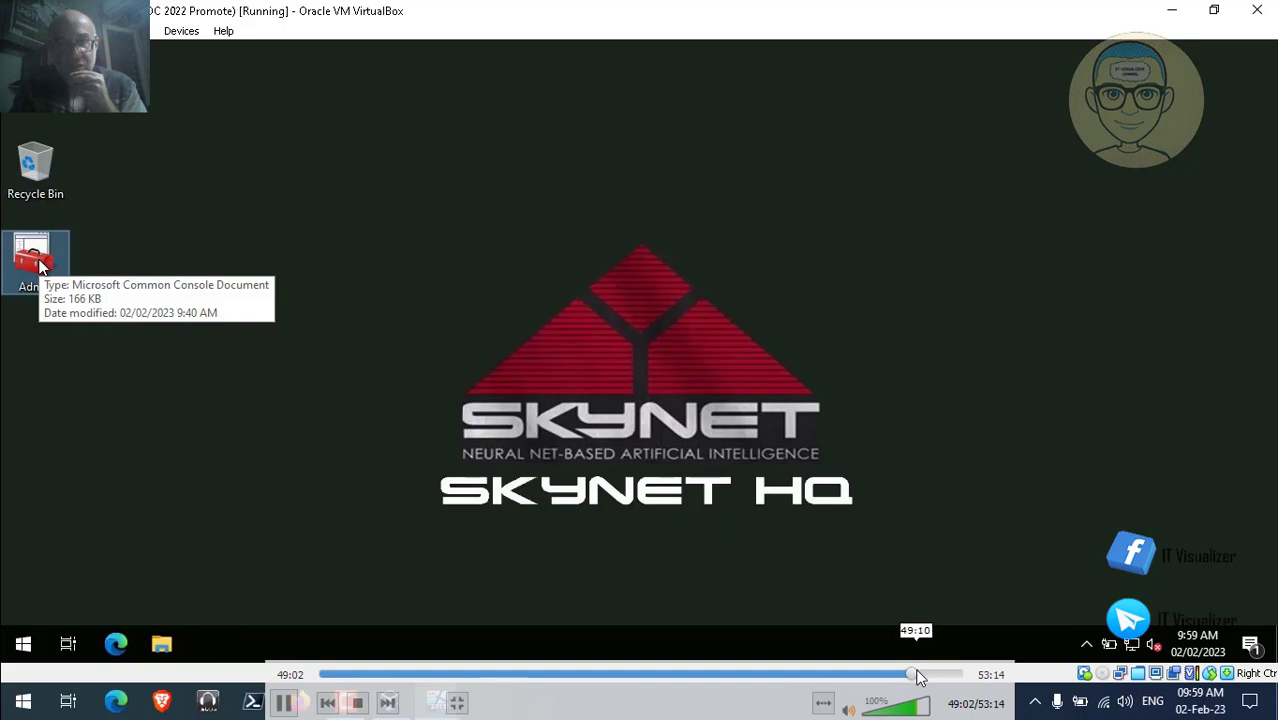
left_click(920, 675)
left_click(923, 676)
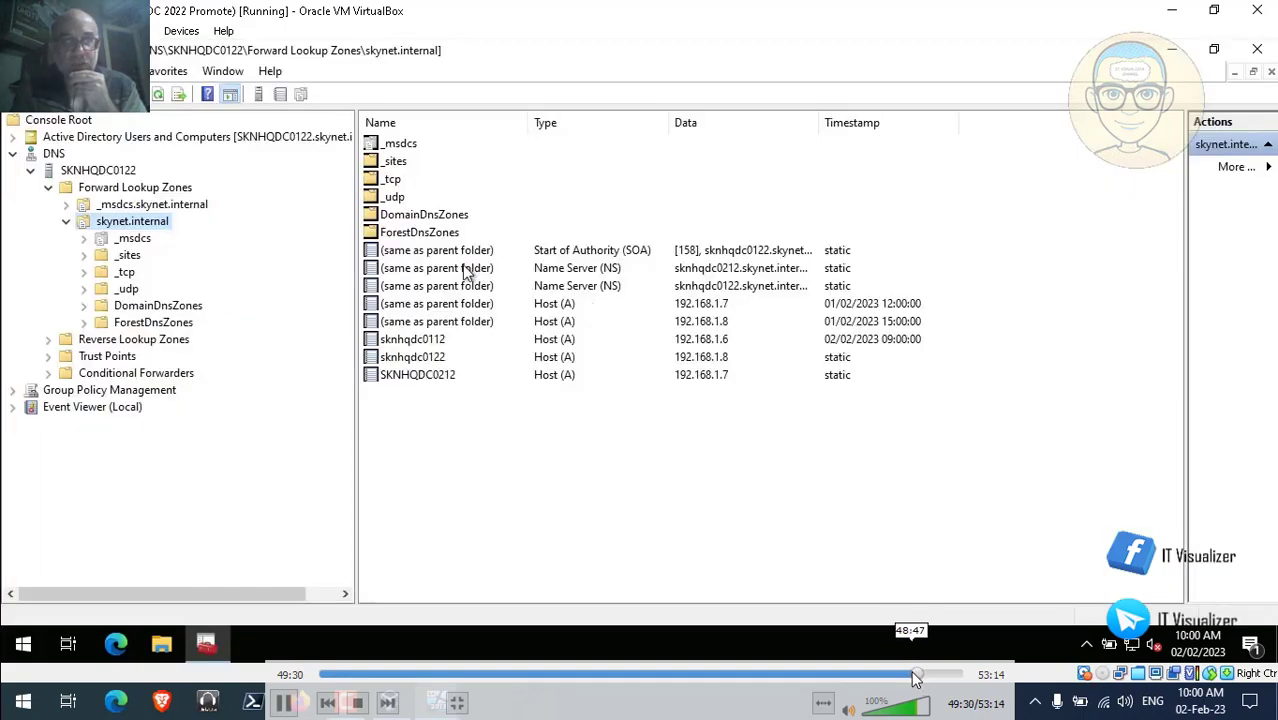
left_click(296, 704)
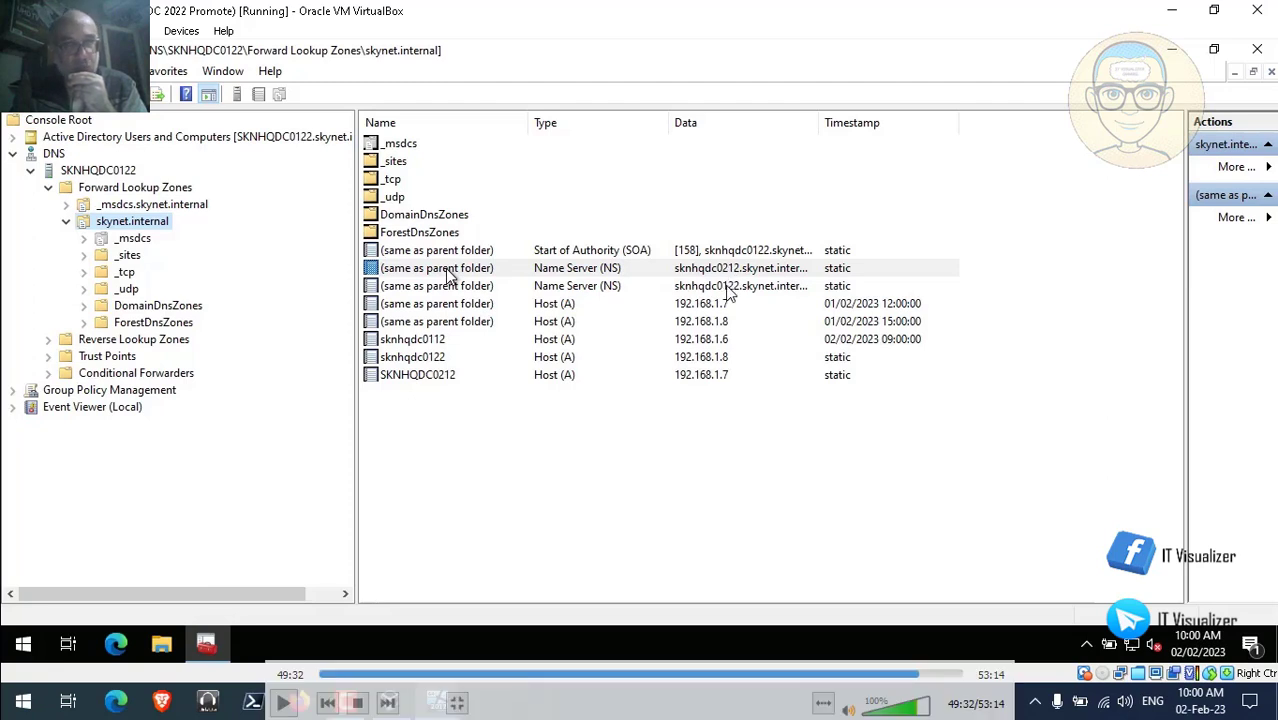
key("space")
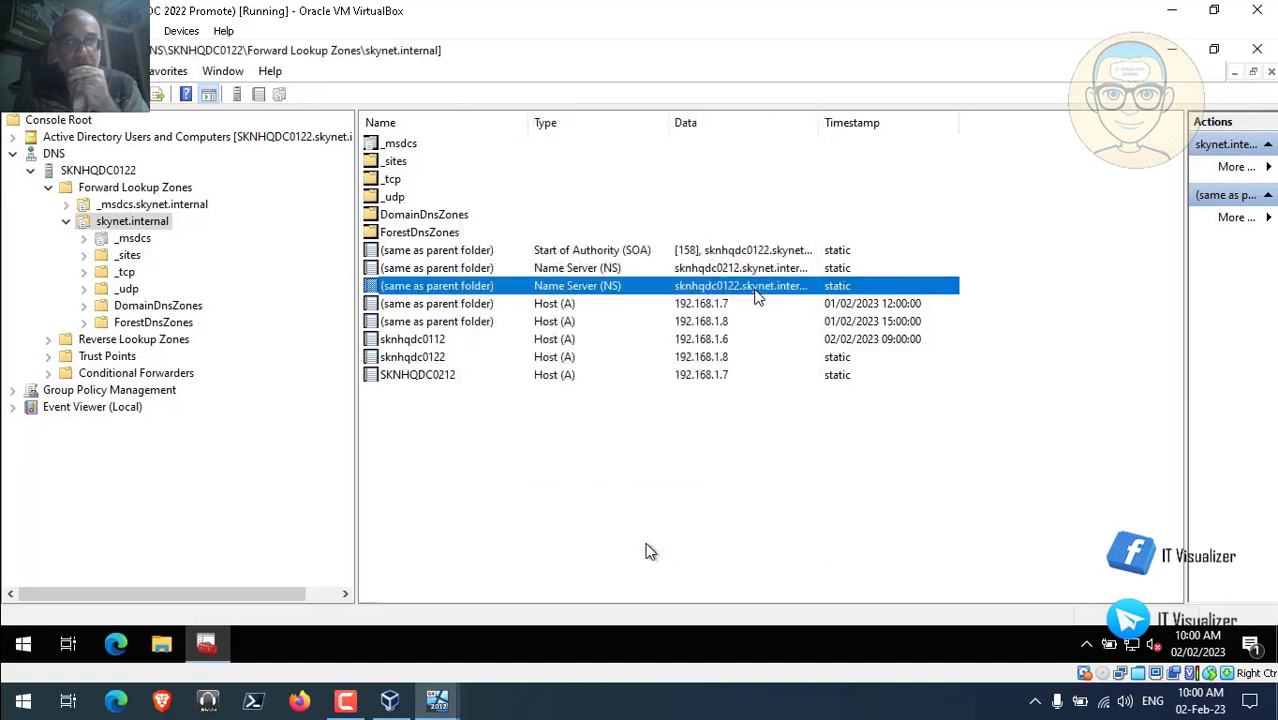
mouse_move(331, 402)
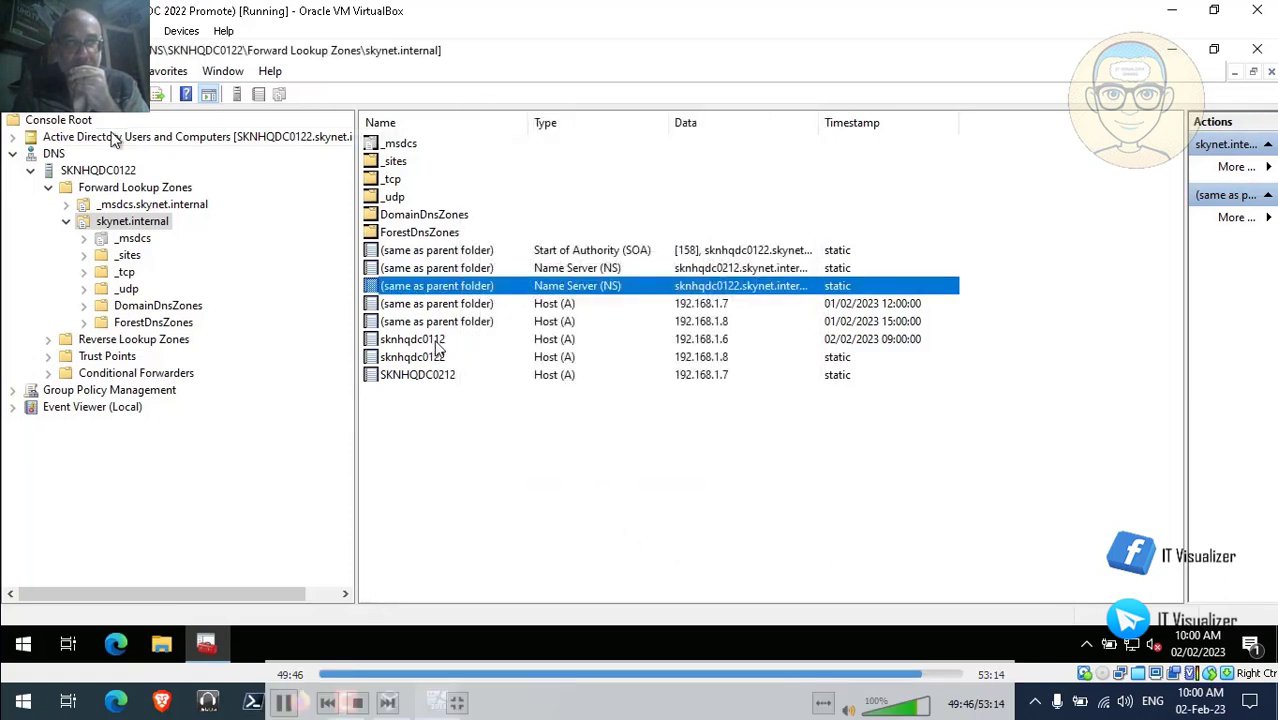
left_click(13, 154)
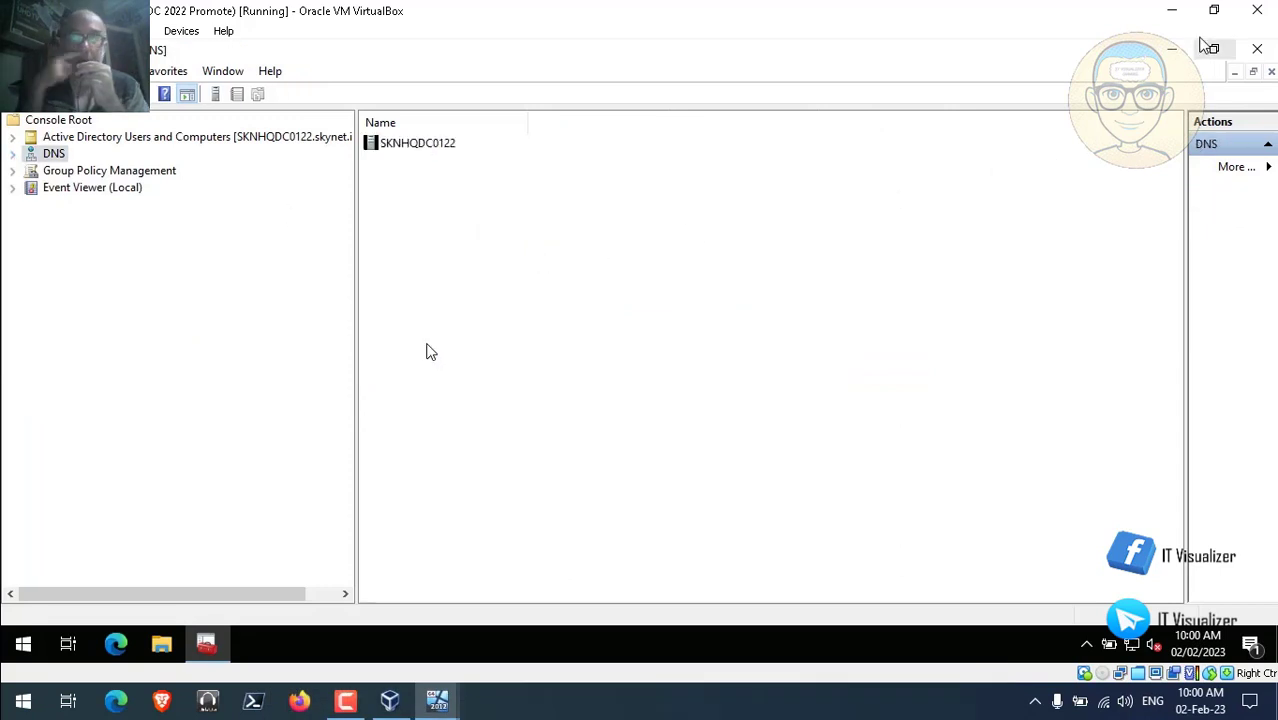
left_click(1172, 50)
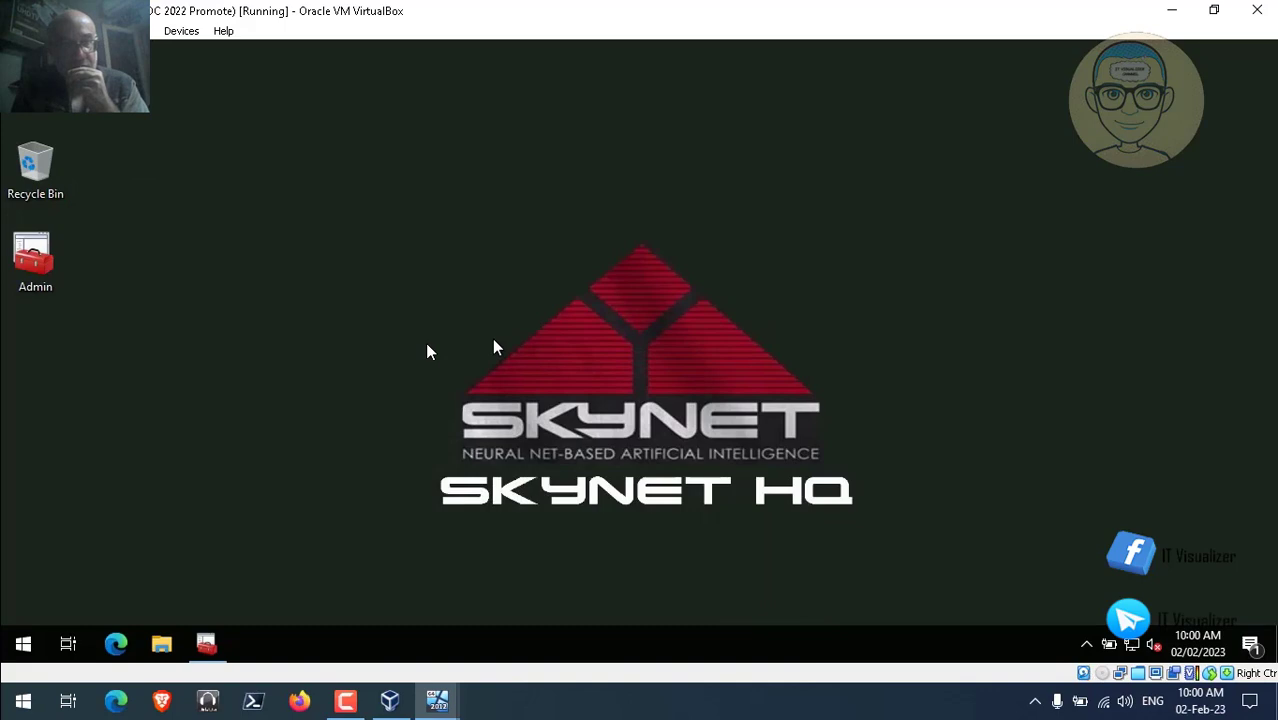
Bring up the SKNHQDC0212 virtual machine window from the taskbar.
left_click(207, 645)
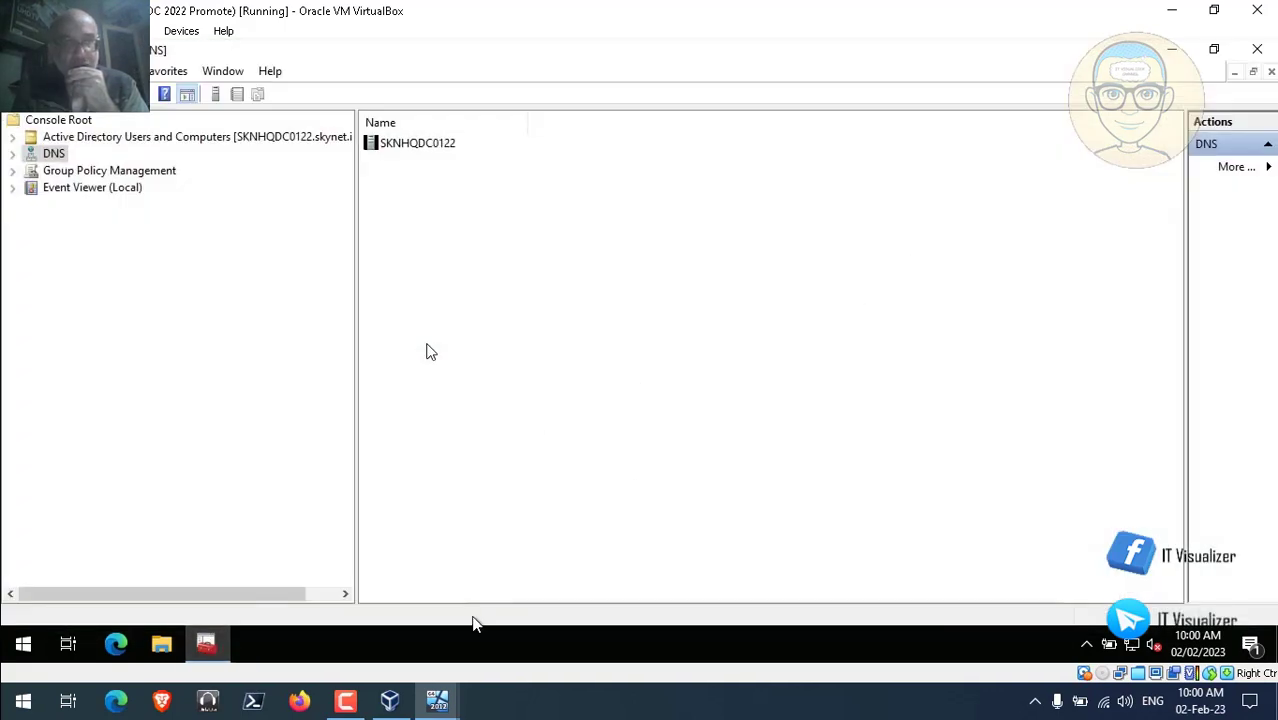
mouse_move(440, 698)
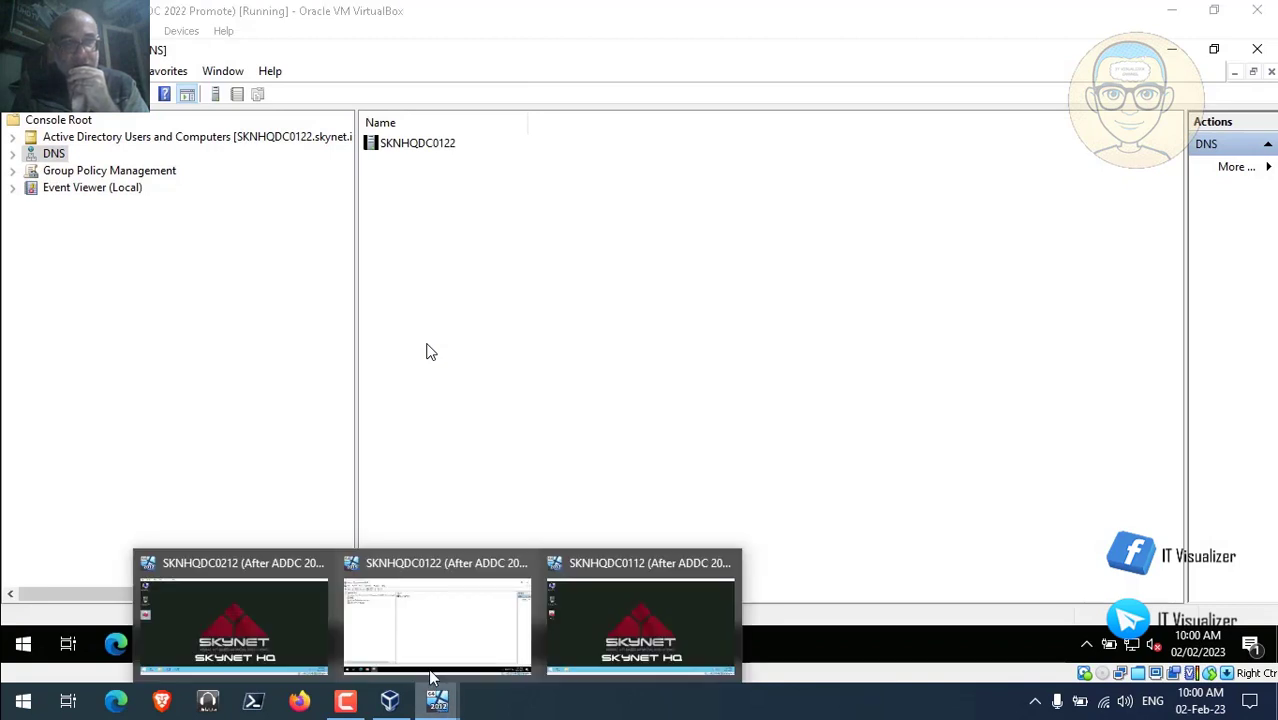
left_click(417, 643)
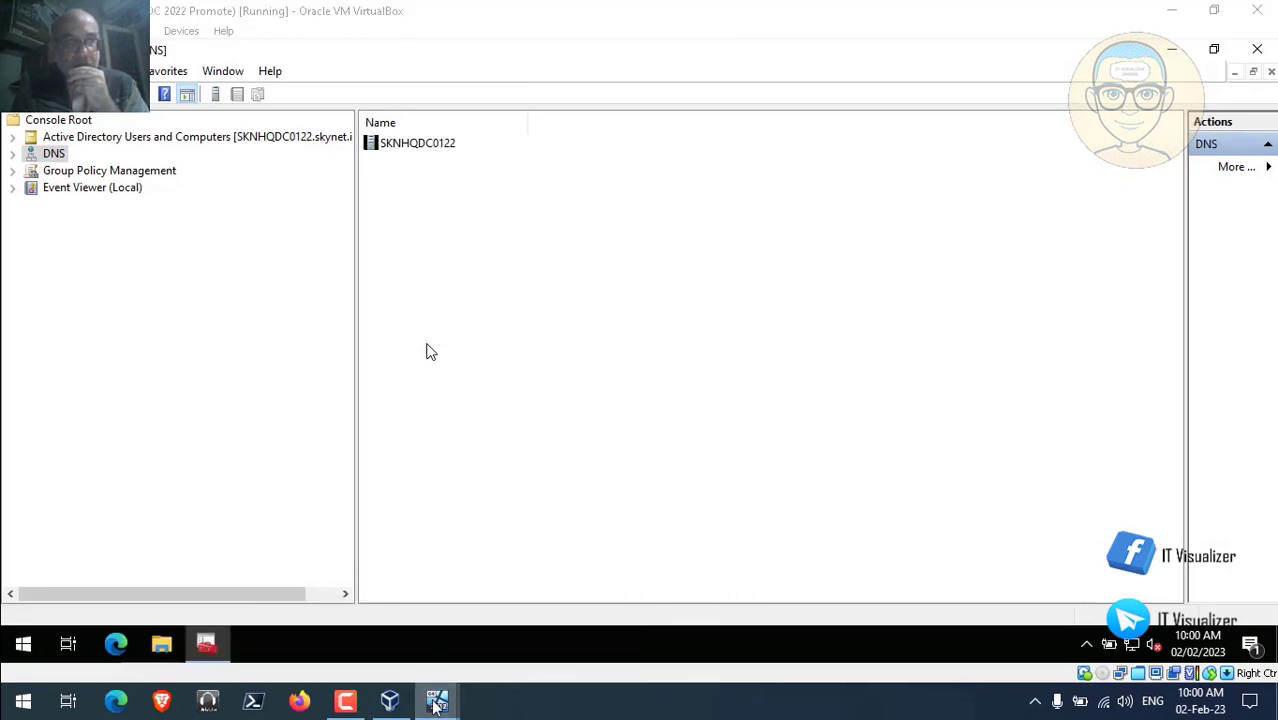
mouse_move(437, 704)
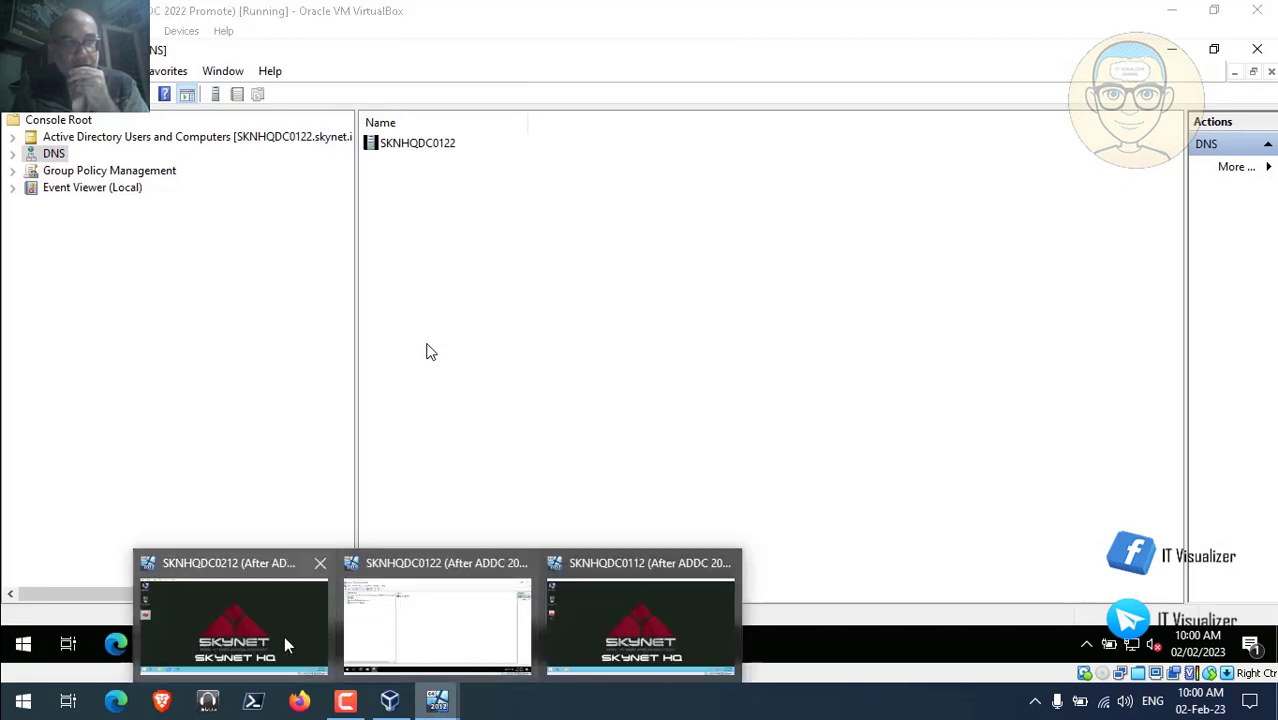
left_click(254, 636)
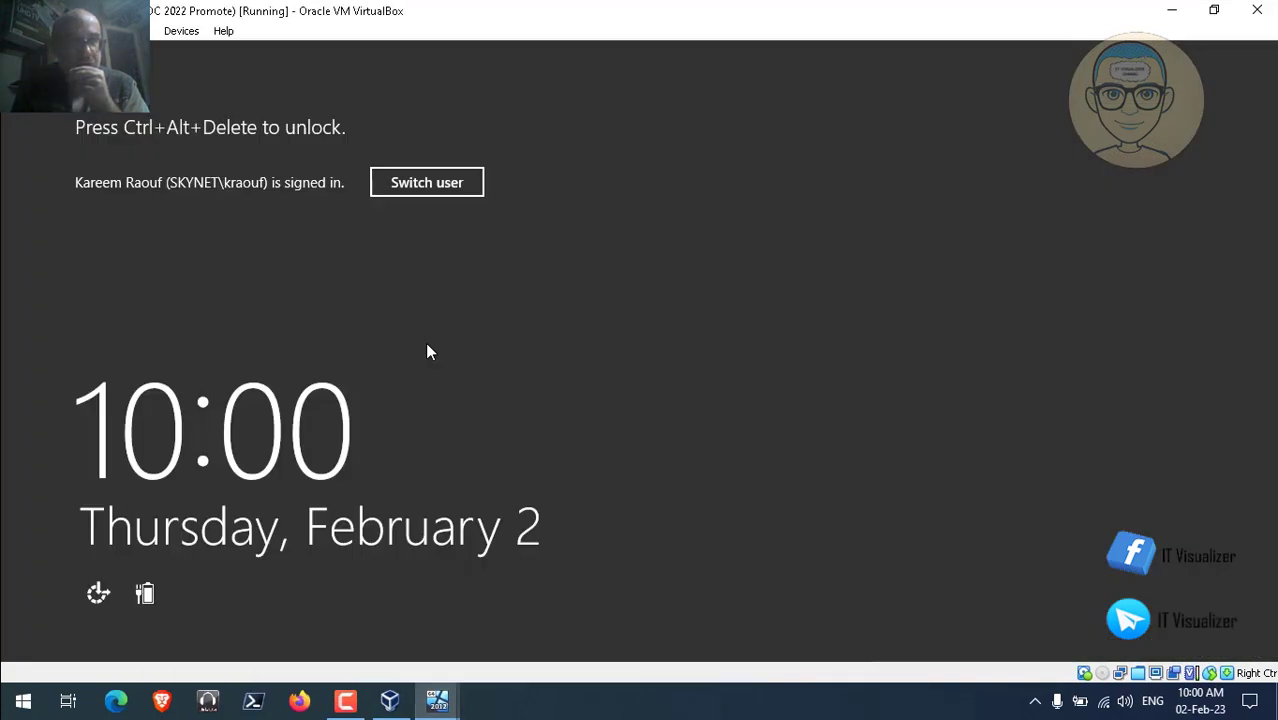
Send Ctrl-Alt-Del to SKNHQDC0212 and enter the domain account's password.
left_click(133, 31)
mouse_move(250, 52)
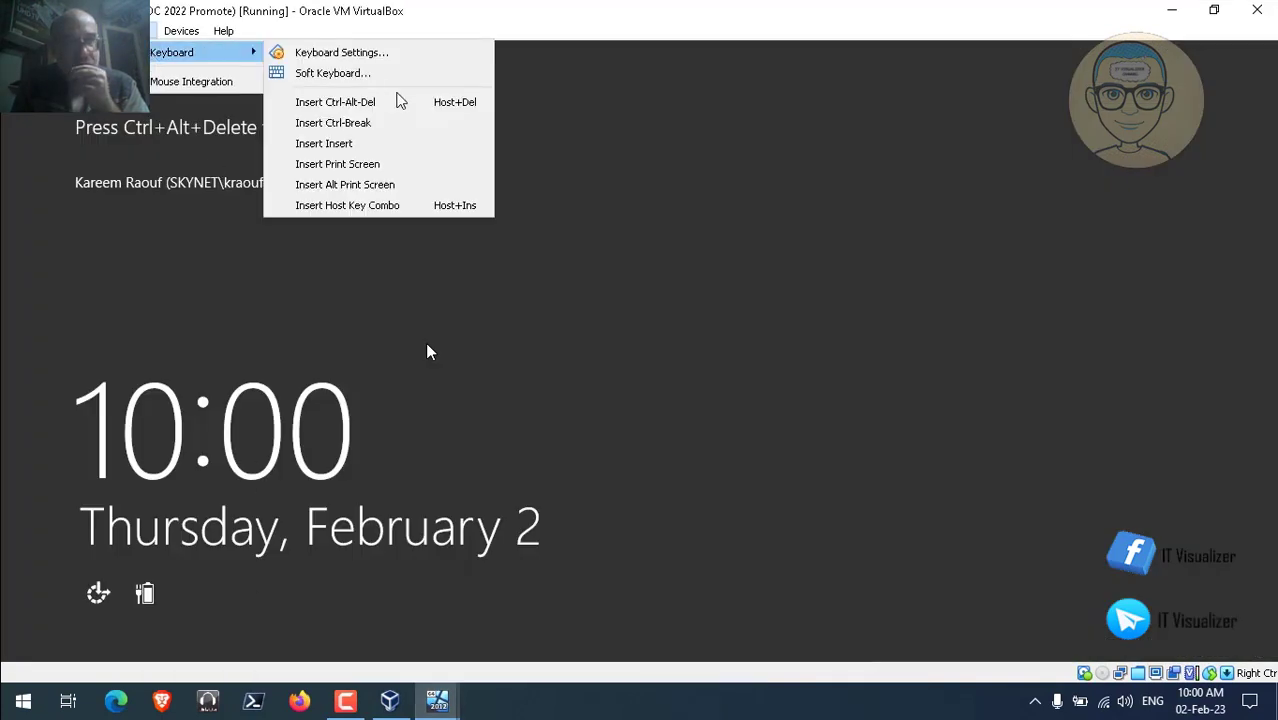
left_click(398, 103)
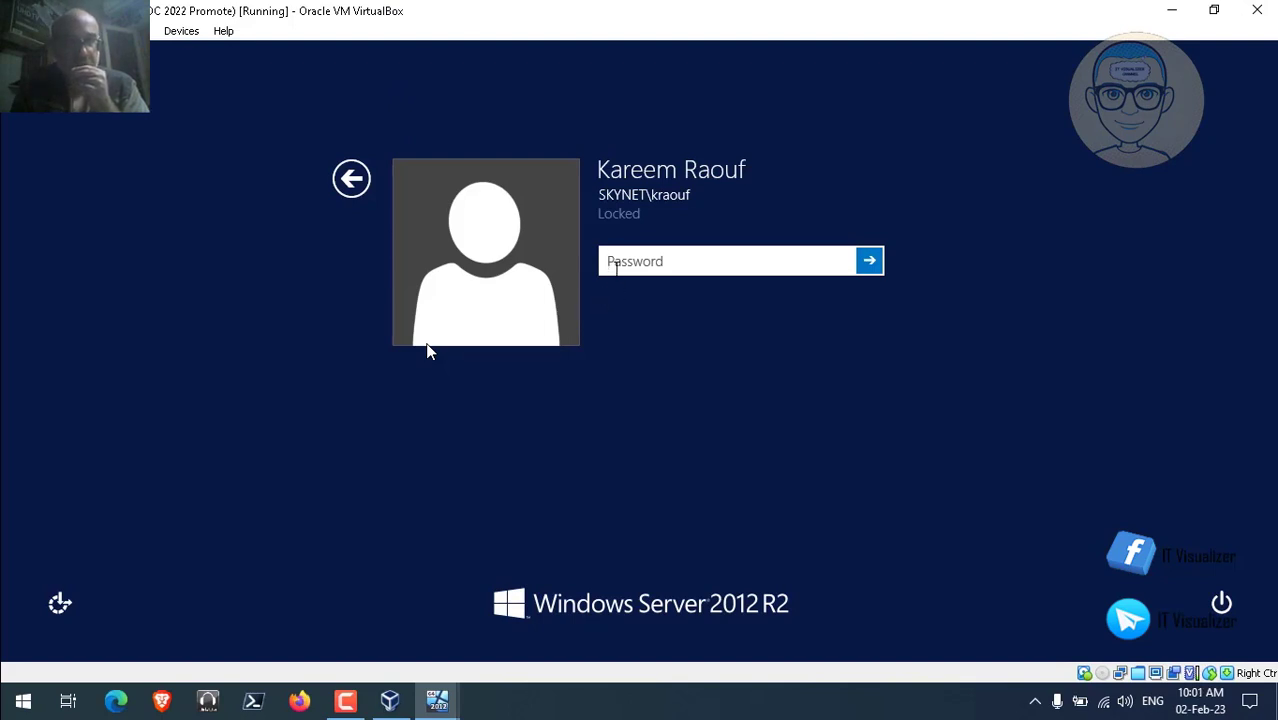
type("P")
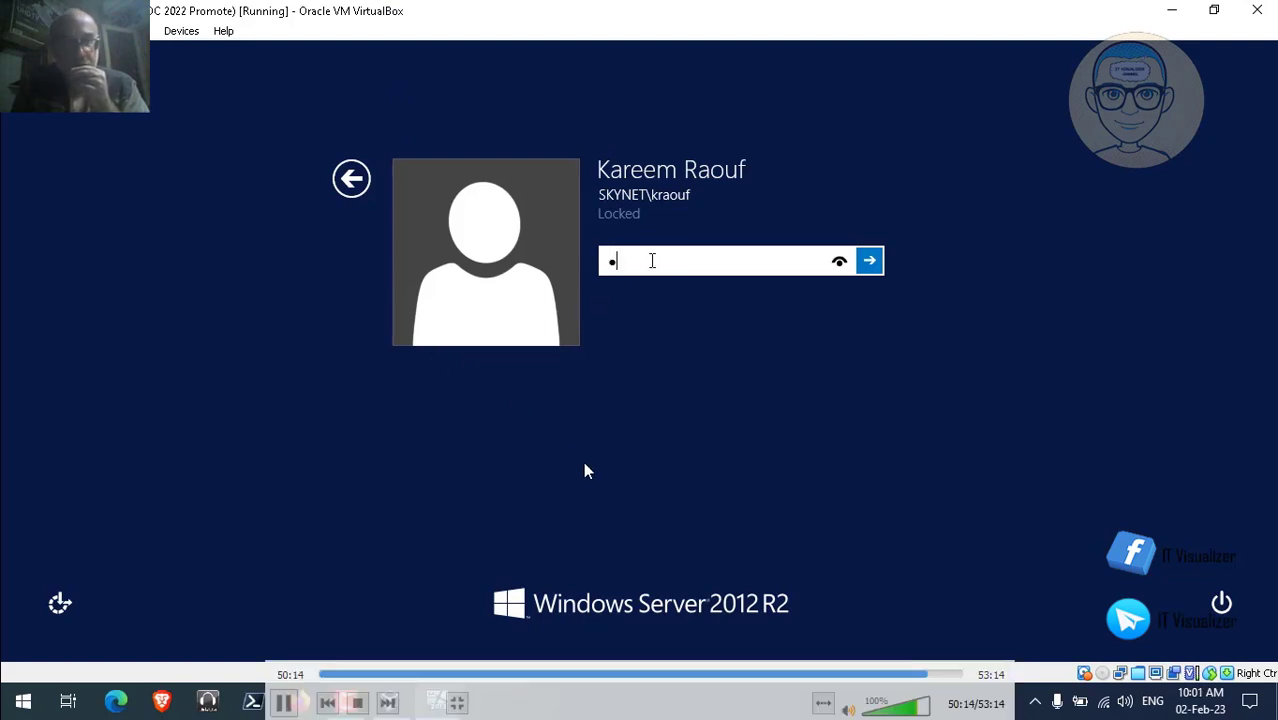
key("BackSpace")
type("P@ssw0r")
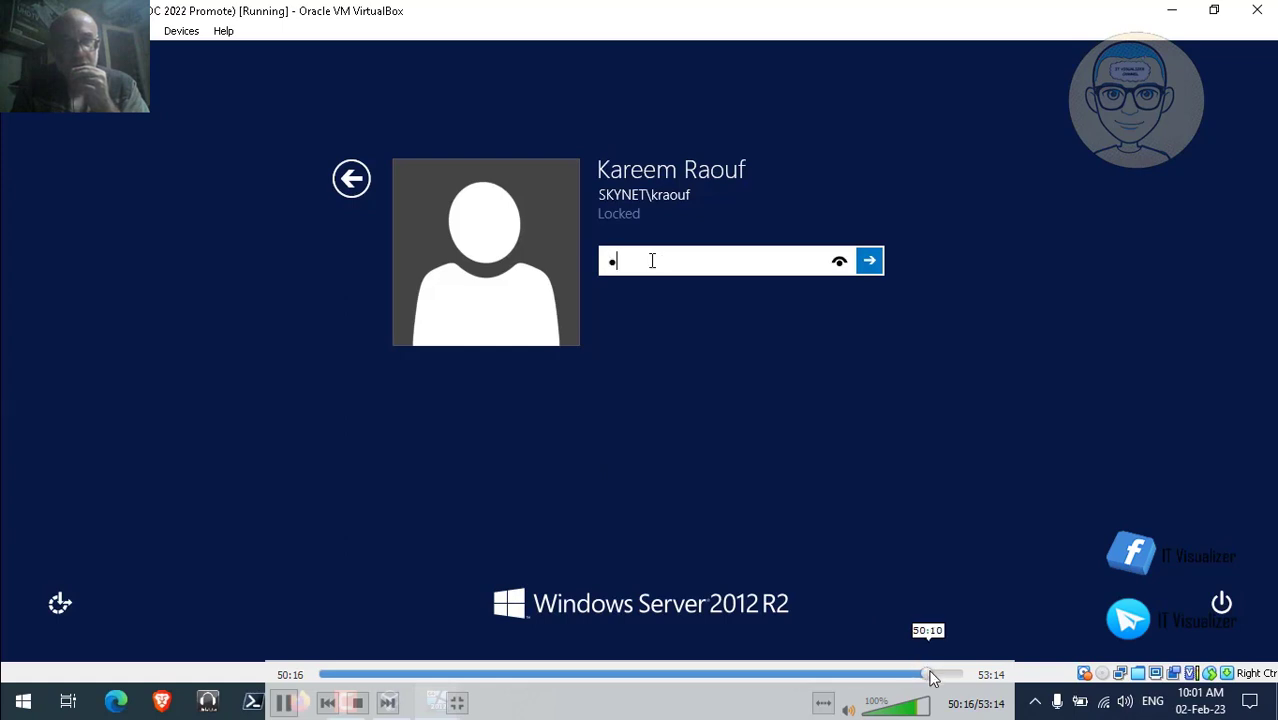
left_click(935, 679)
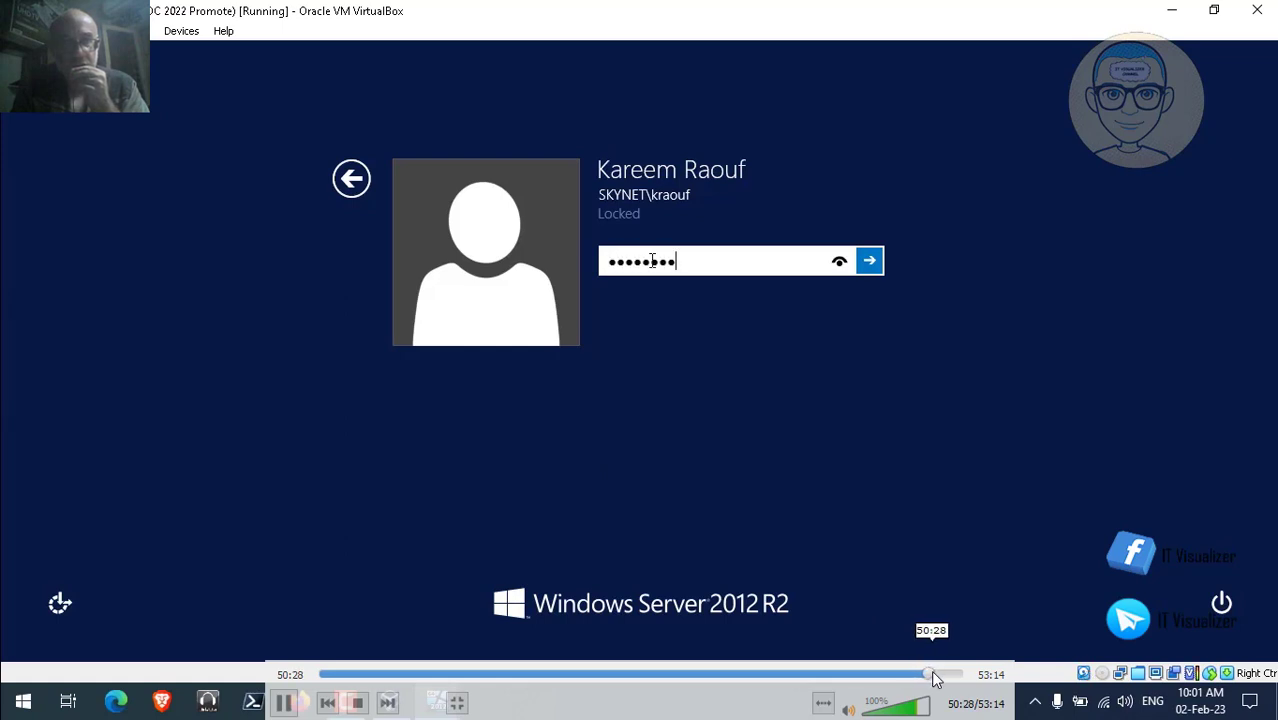